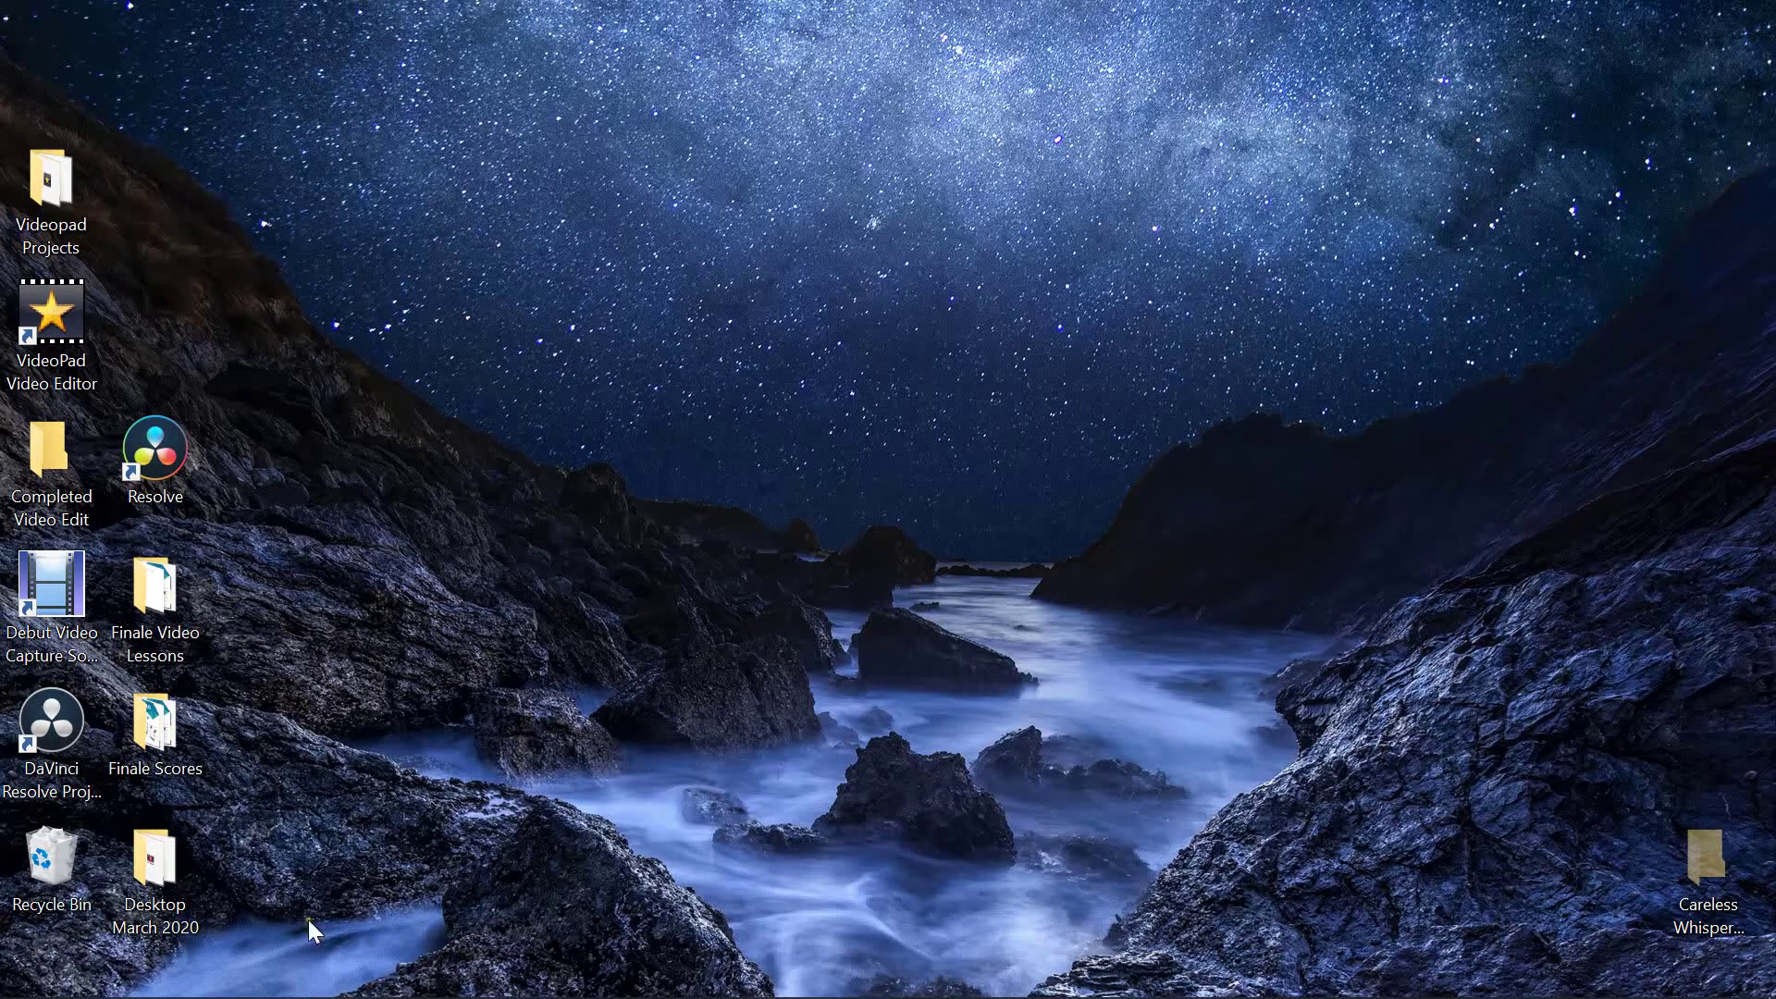
Step: Launch Finale, dismiss its launch window, and open the recent score Funk 1
{"action": "mouse_move", "coordinate": [377, 995]}
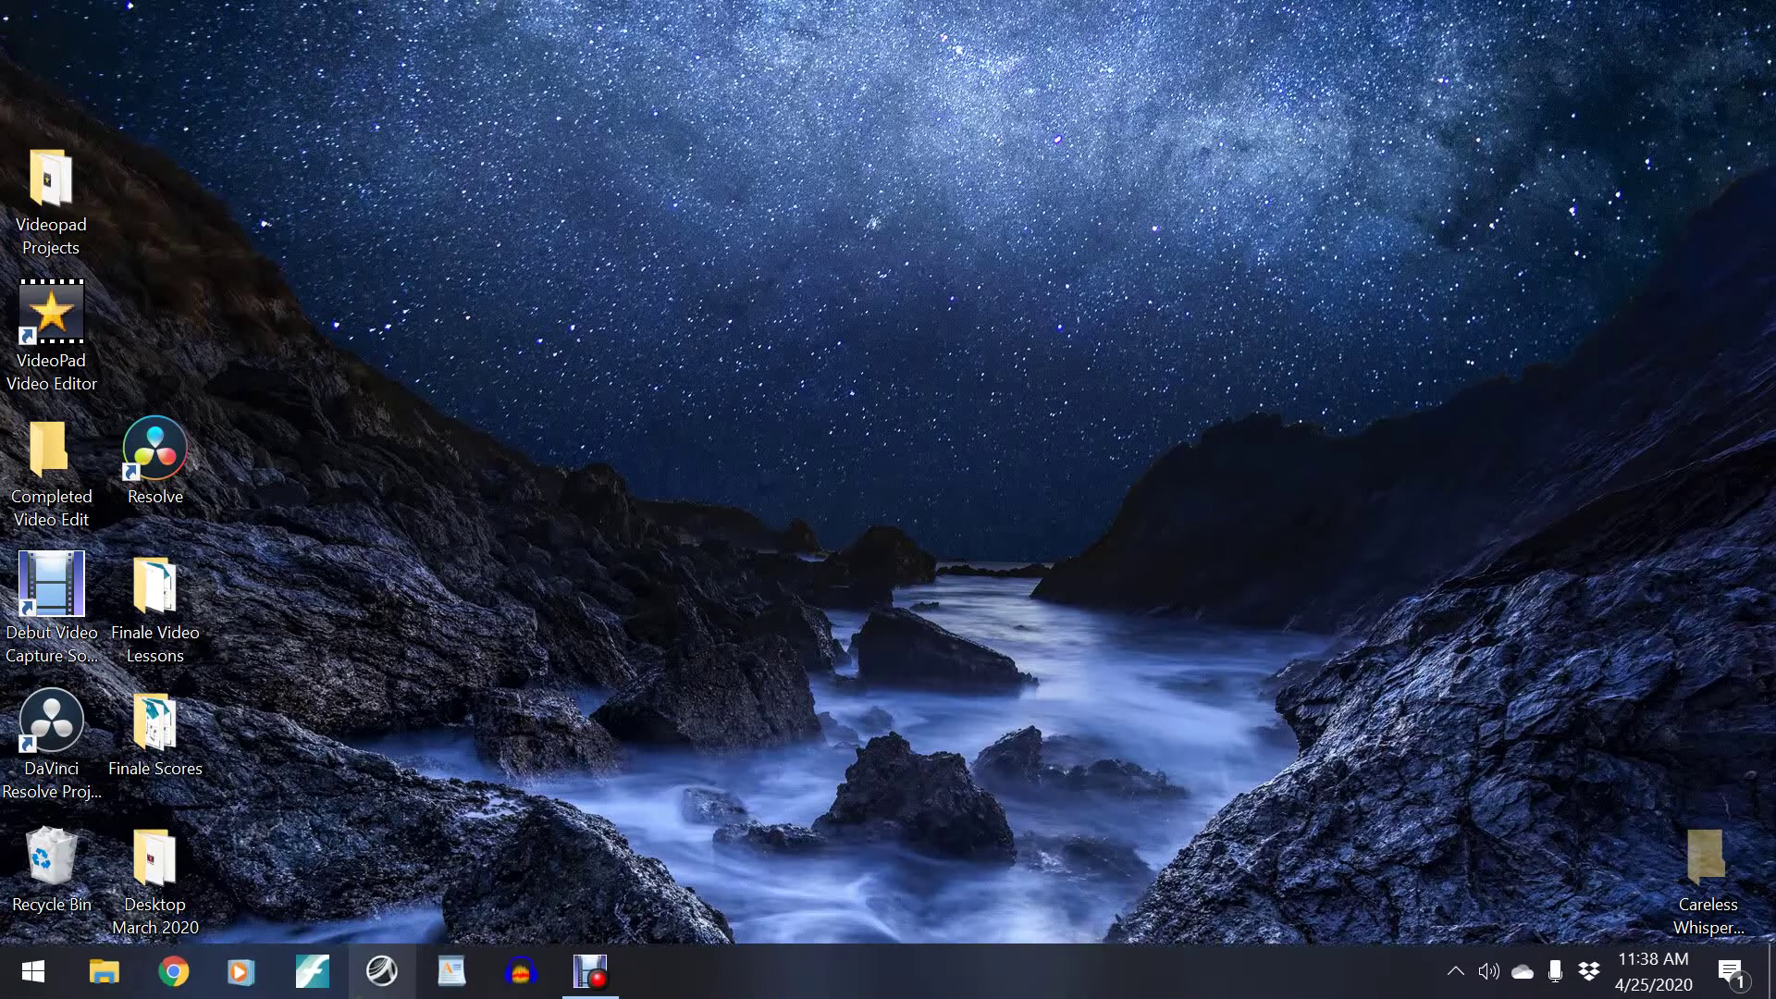
{"action": "left_click", "coordinate": [301, 985]}
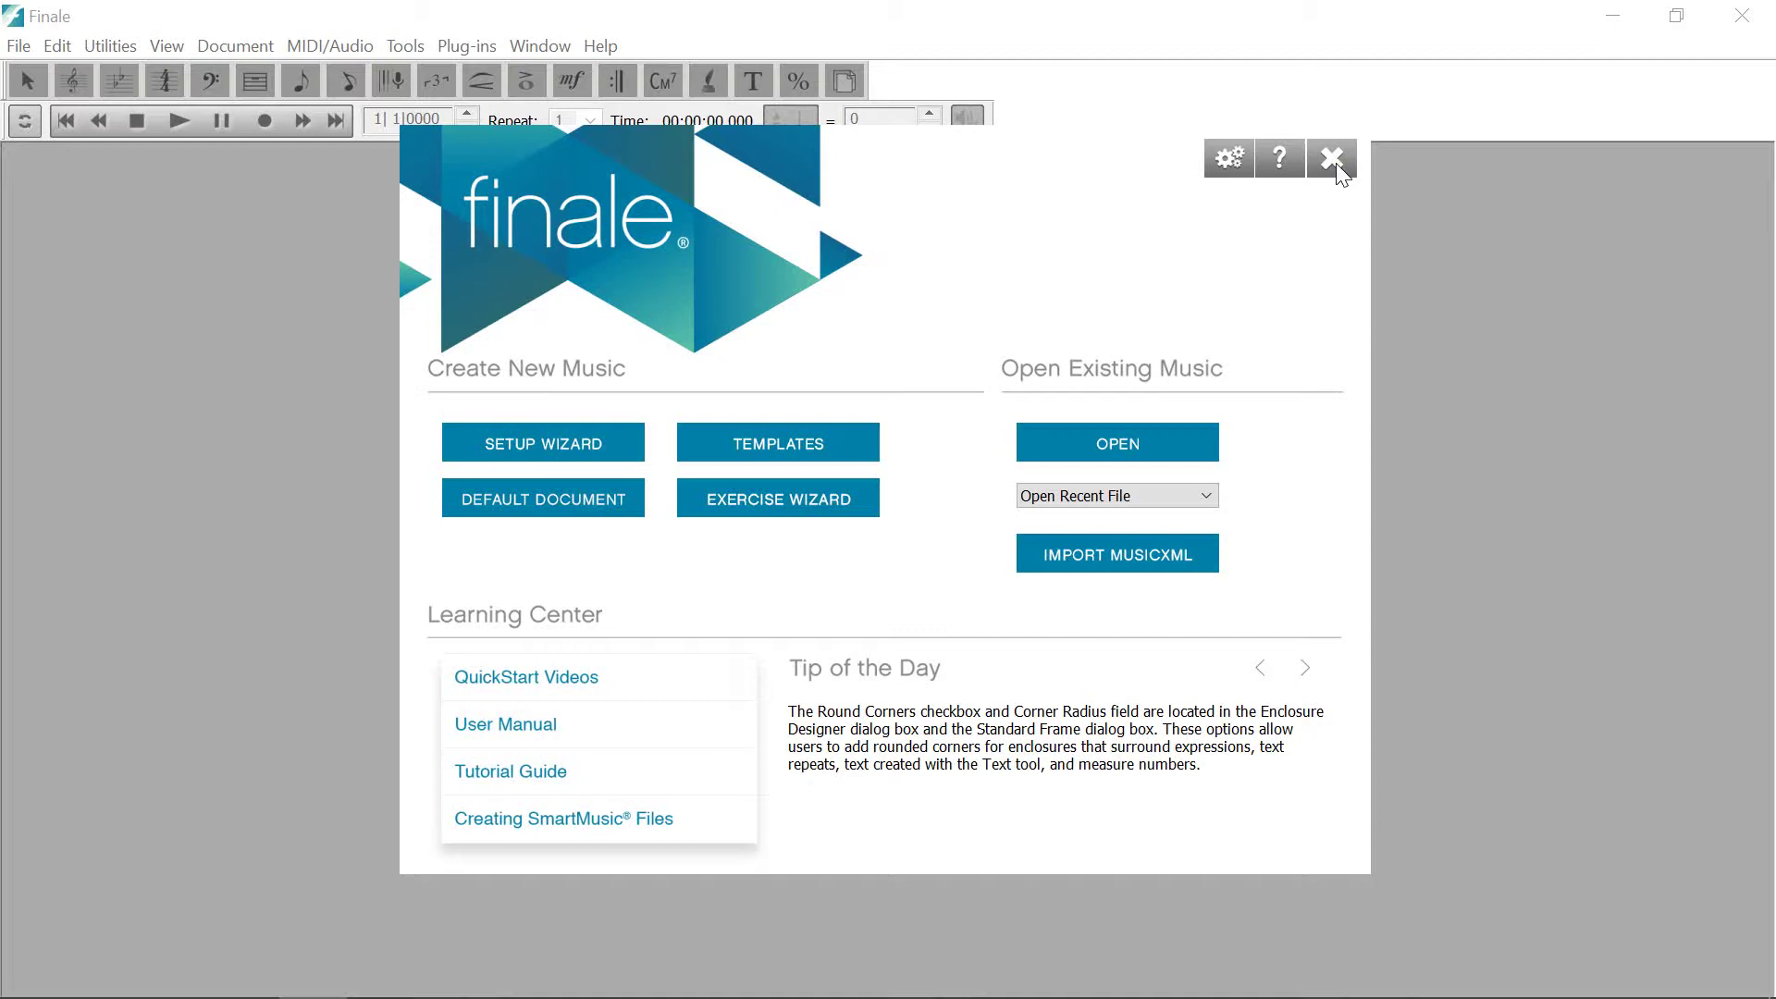
{"action": "left_click", "coordinate": [1333, 159]}
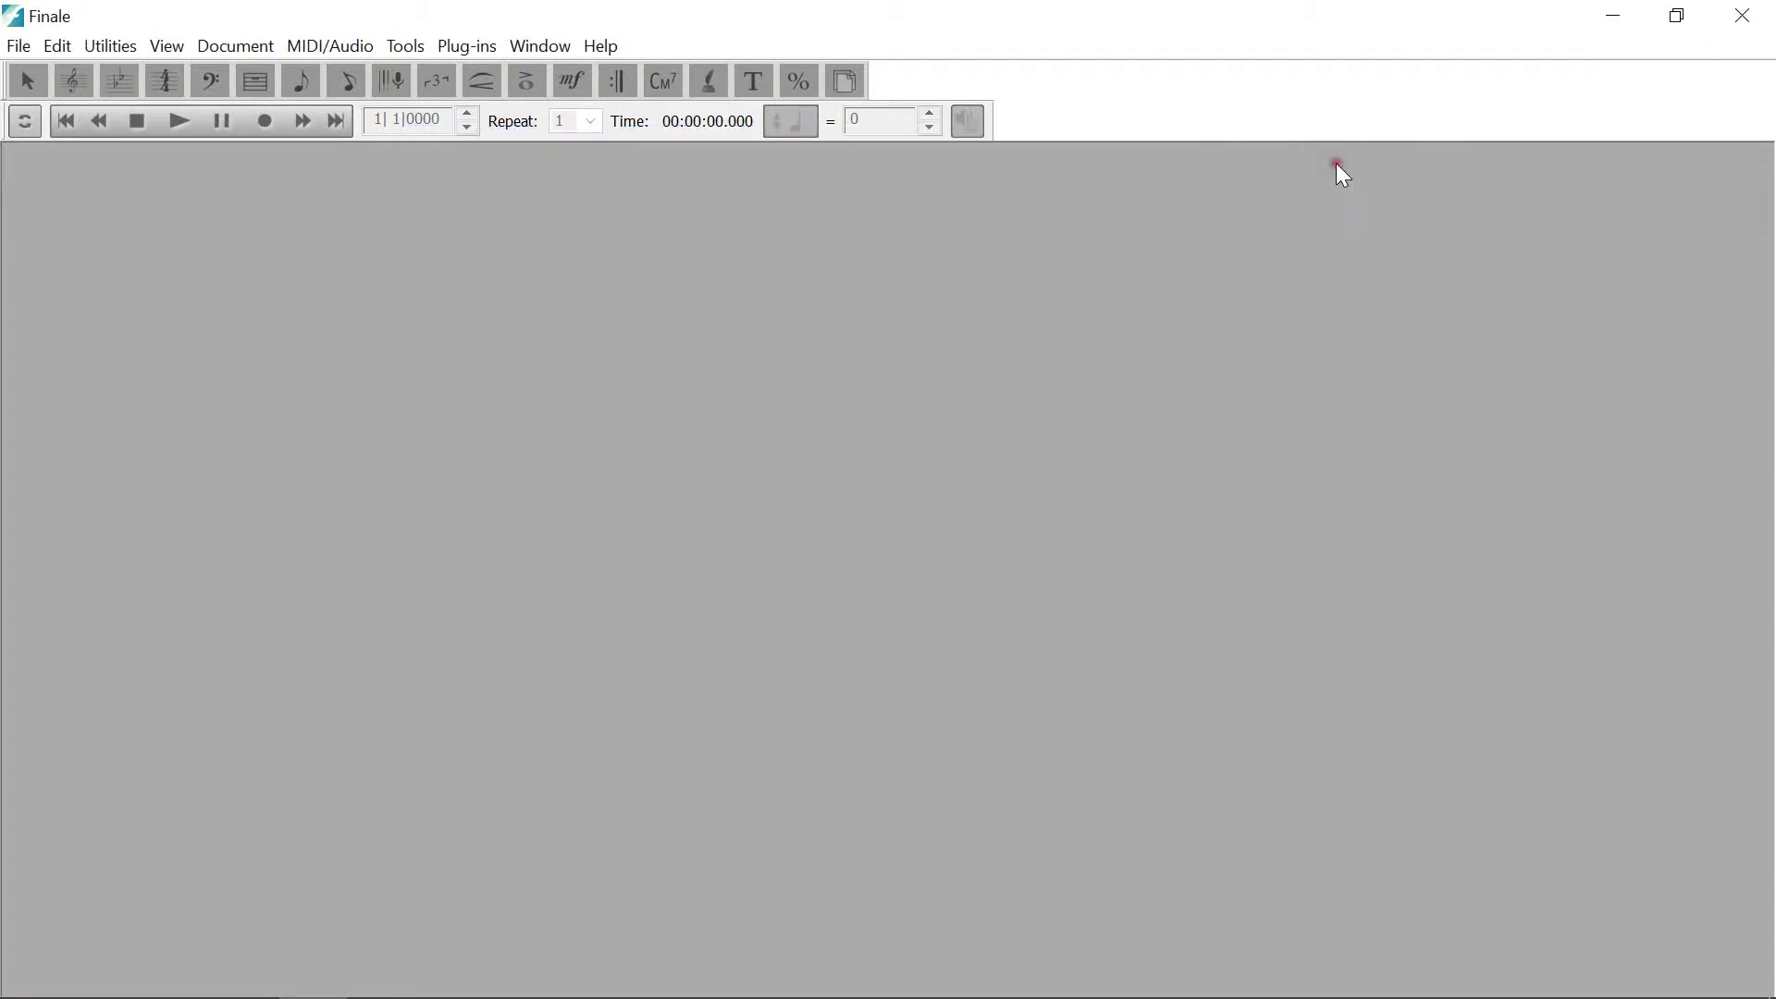
{"action": "left_click", "coordinate": [17, 48]}
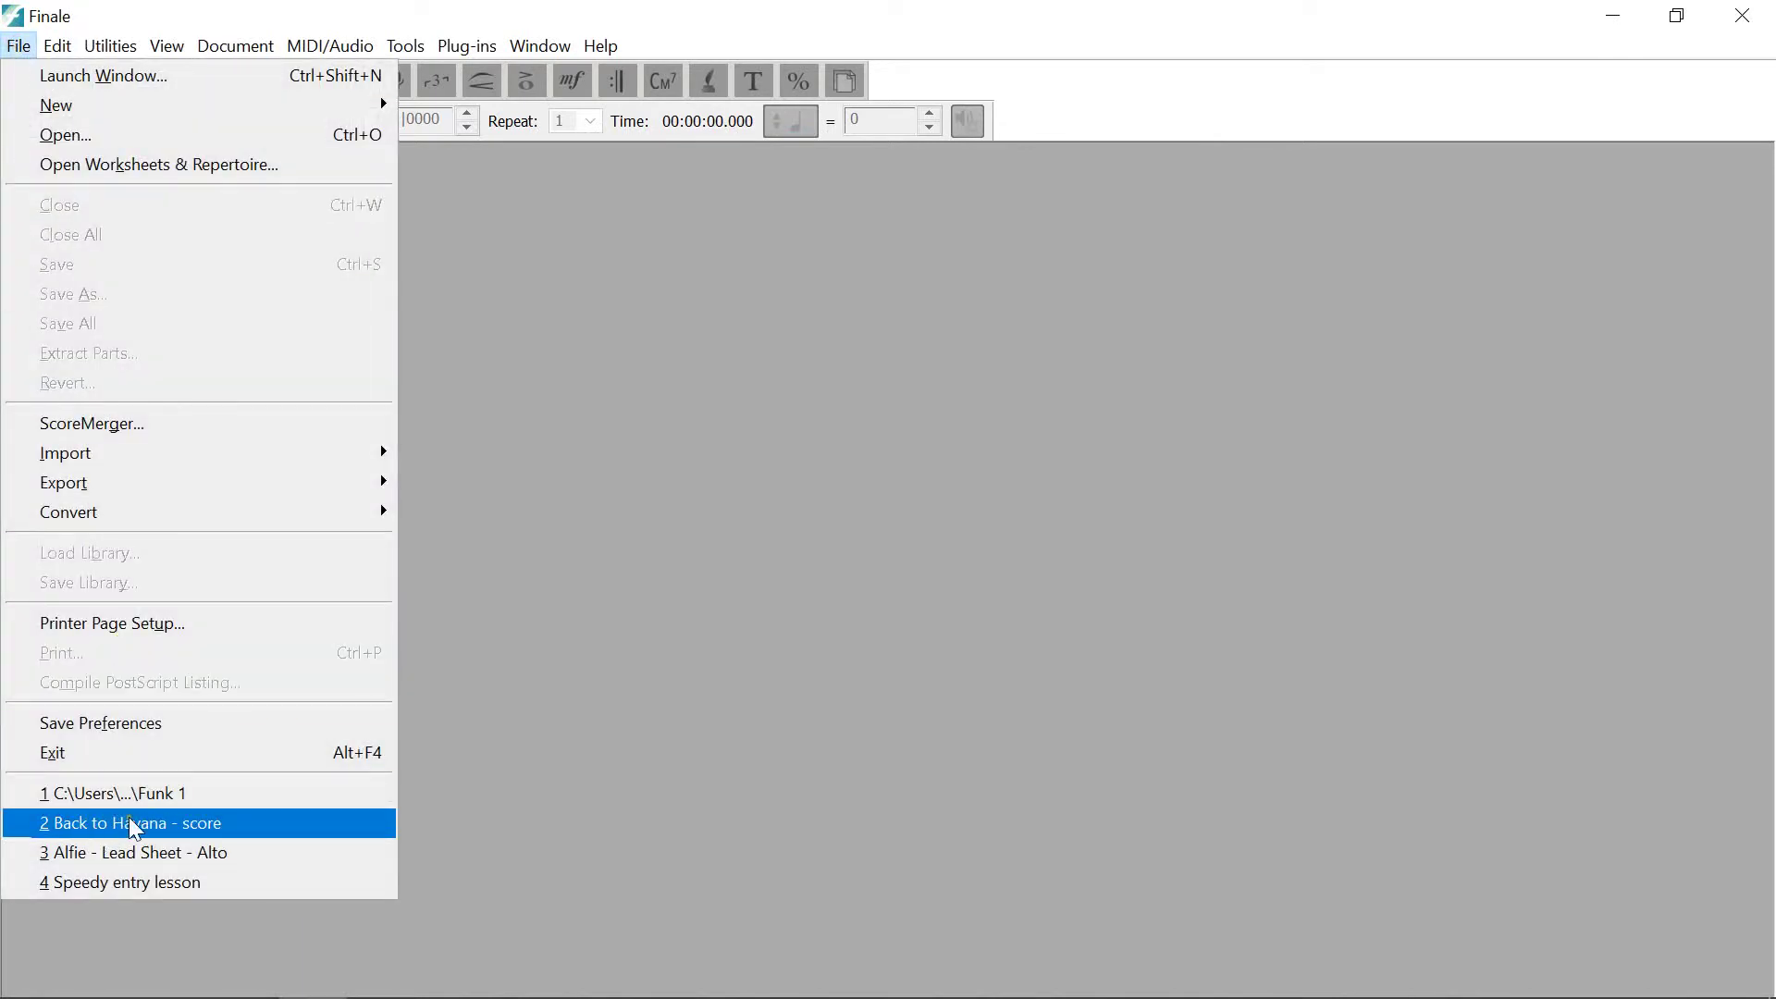
{"action": "left_click", "coordinate": [144, 801]}
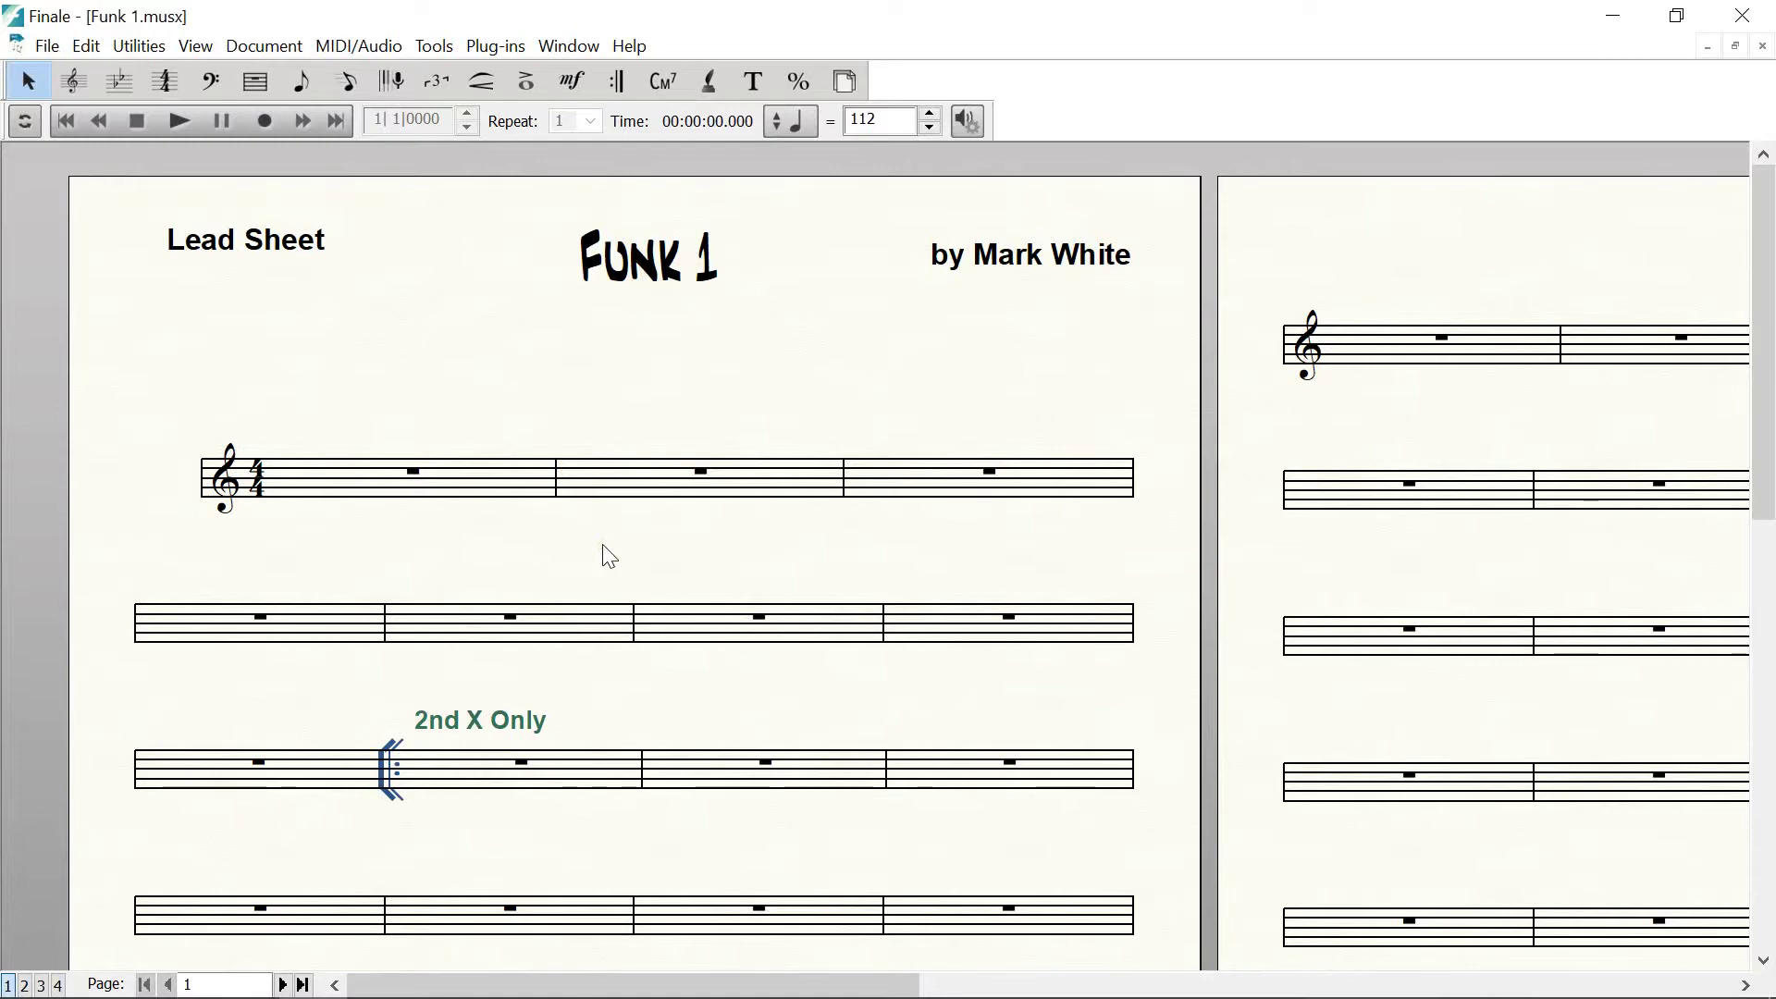
Step: Lock the systems of the entire score so their measure layout is fixed
{"action": "triple_click", "coordinate": [791, 532]}
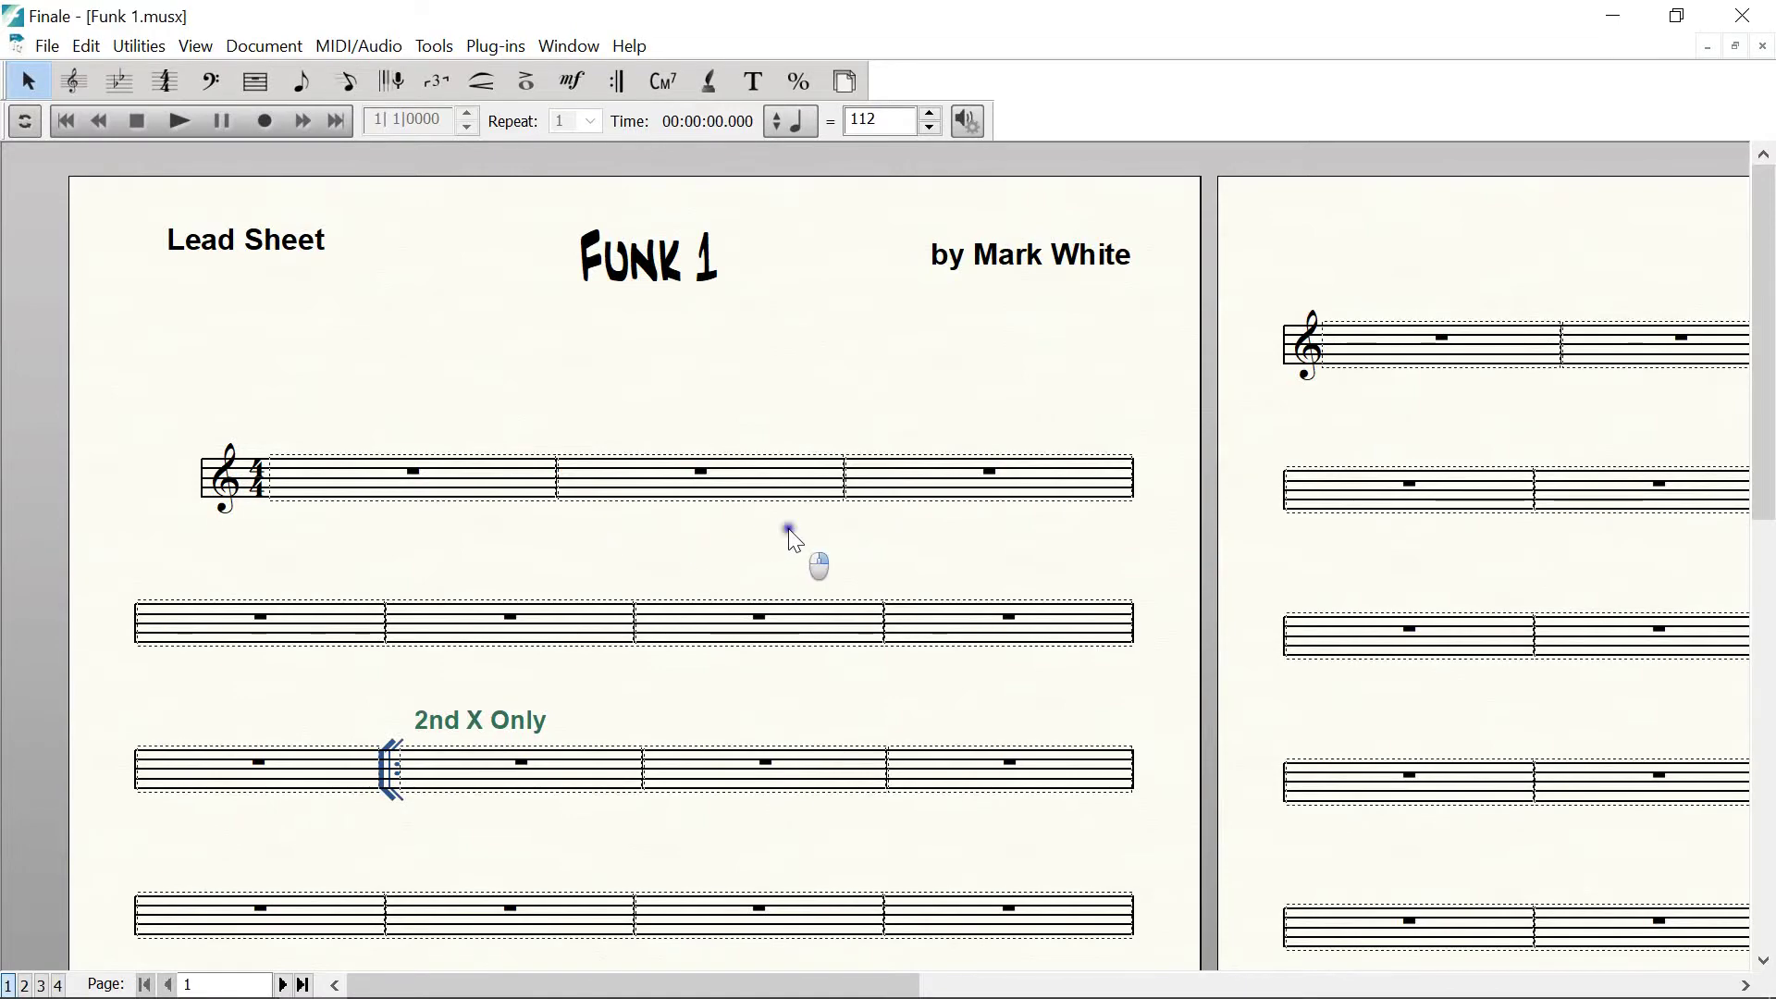
{"action": "left_click_drag", "start_coordinate": [791, 534], "coordinate": [834, 506]}
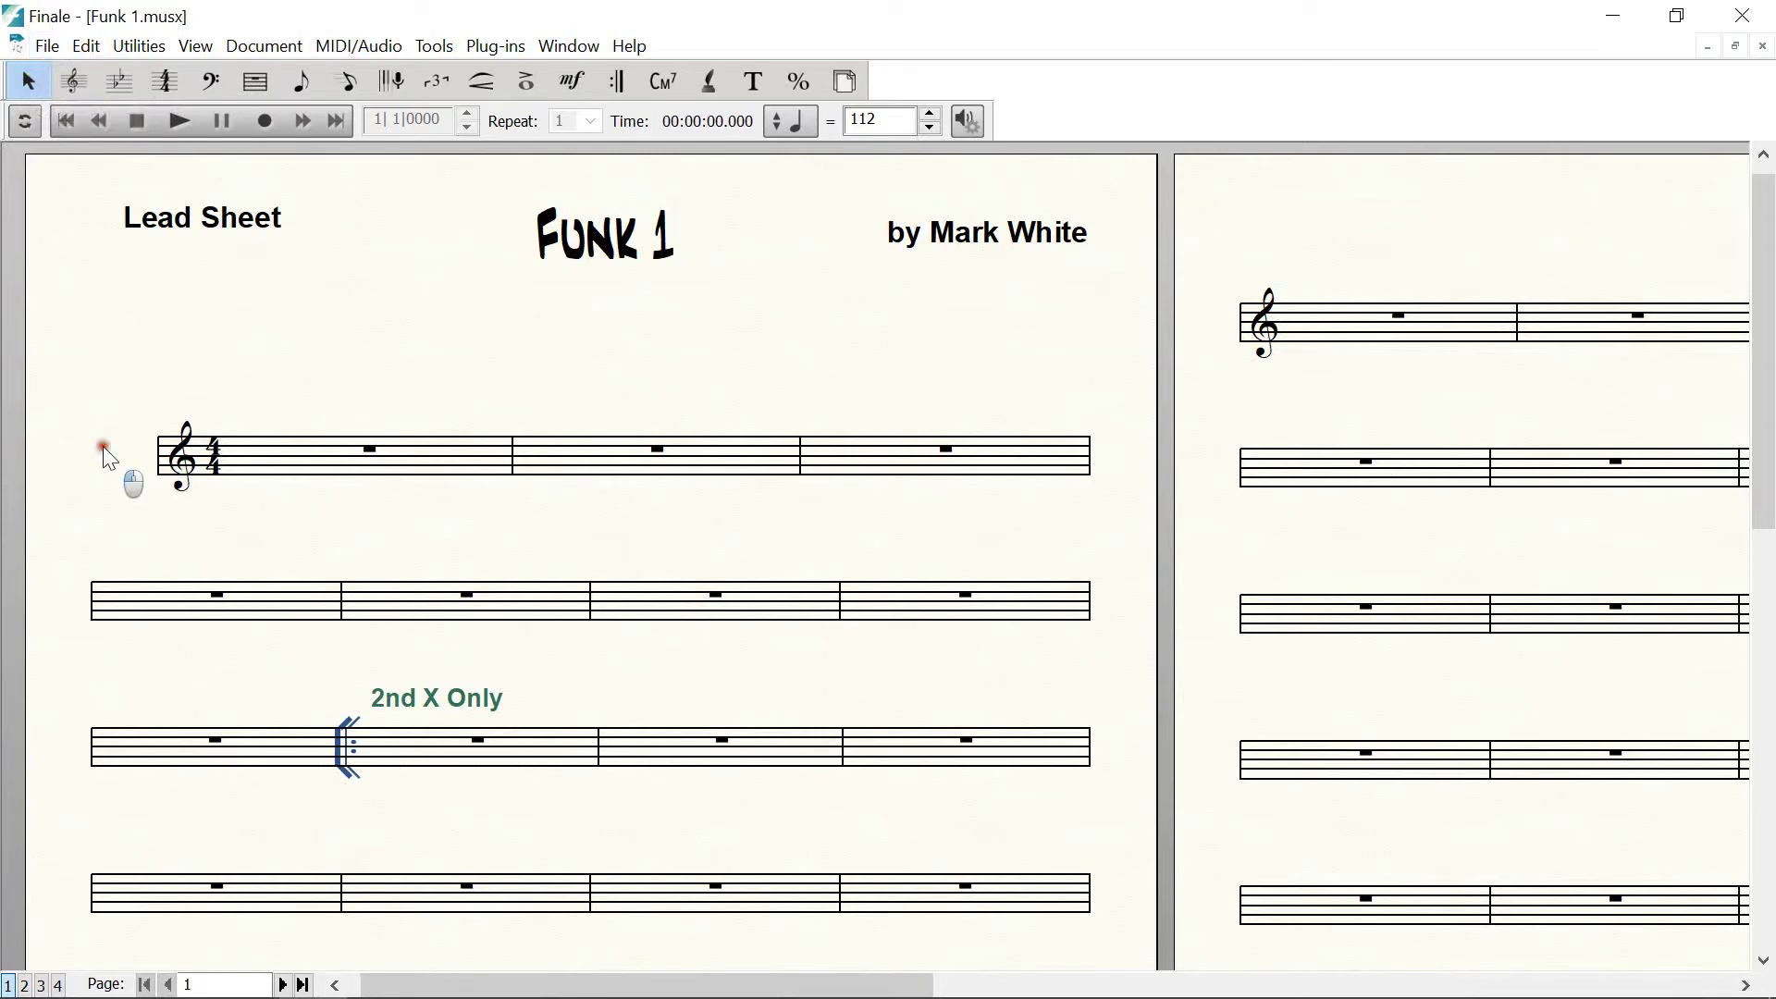
{"action": "key", "text": "ctrl+a"}
{"action": "left_click", "coordinate": [140, 50]}
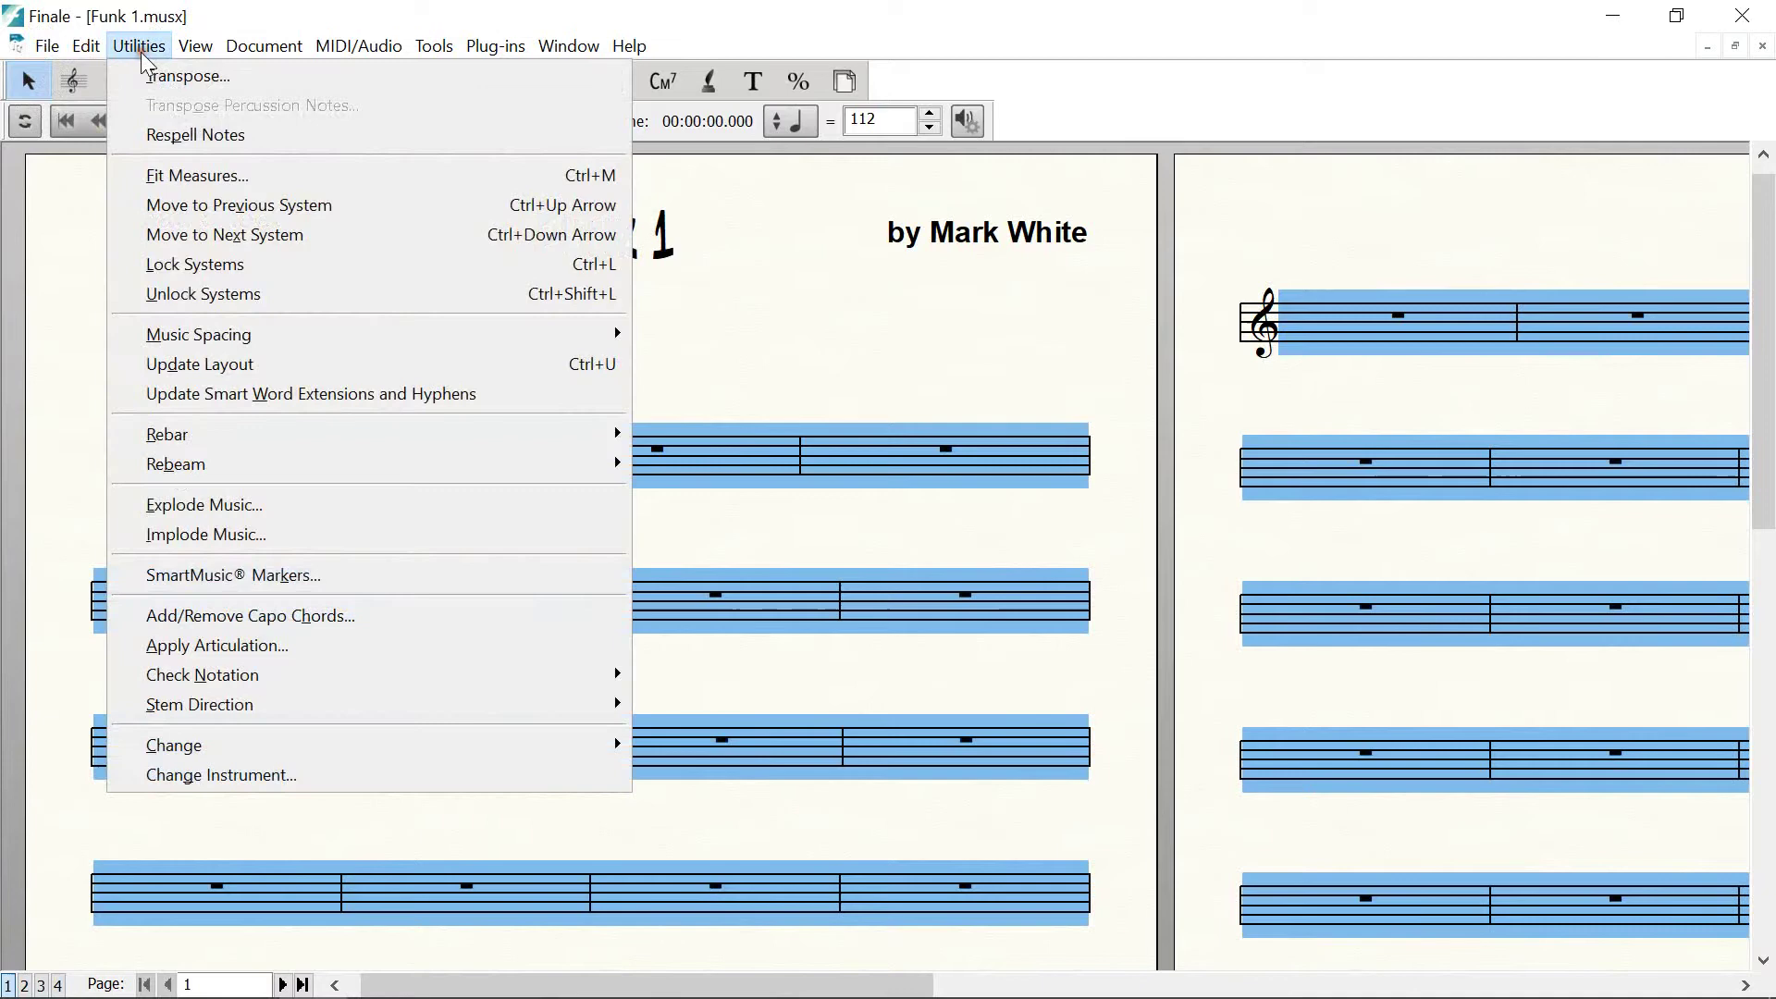
{"action": "left_click", "coordinate": [224, 264]}
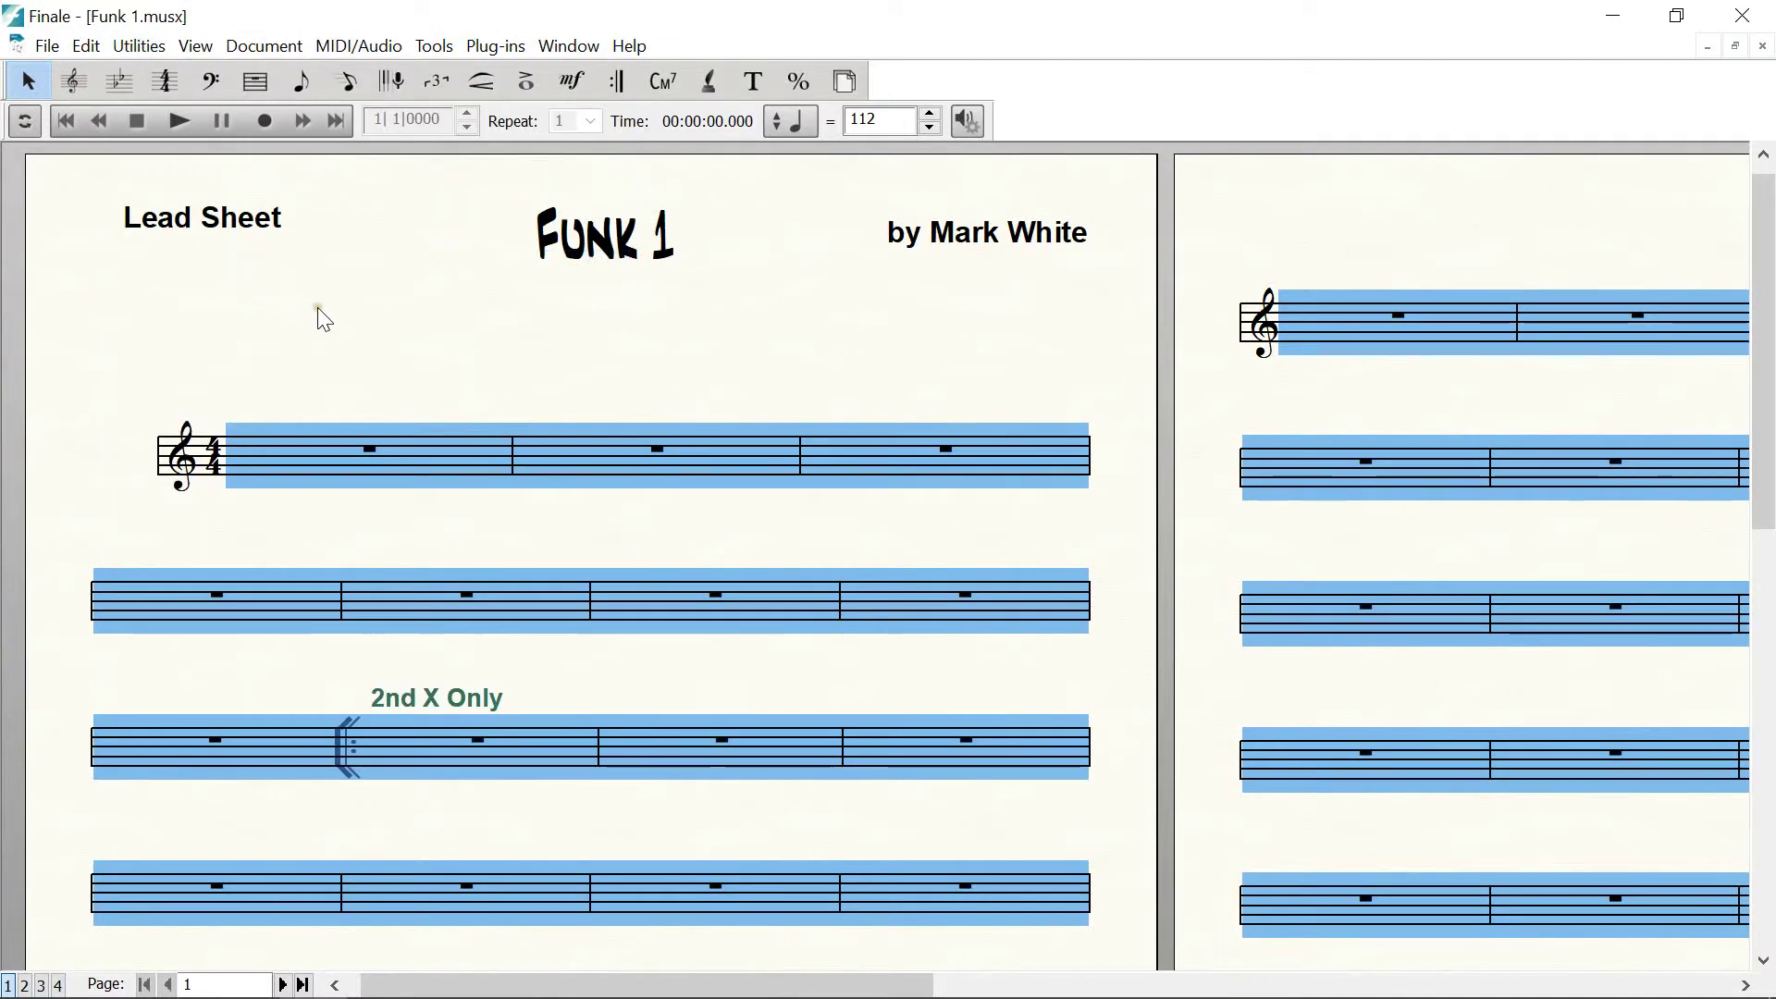
Step: Show the page layout icons on the score and clear the measure selection
{"action": "left_click", "coordinate": [196, 46]}
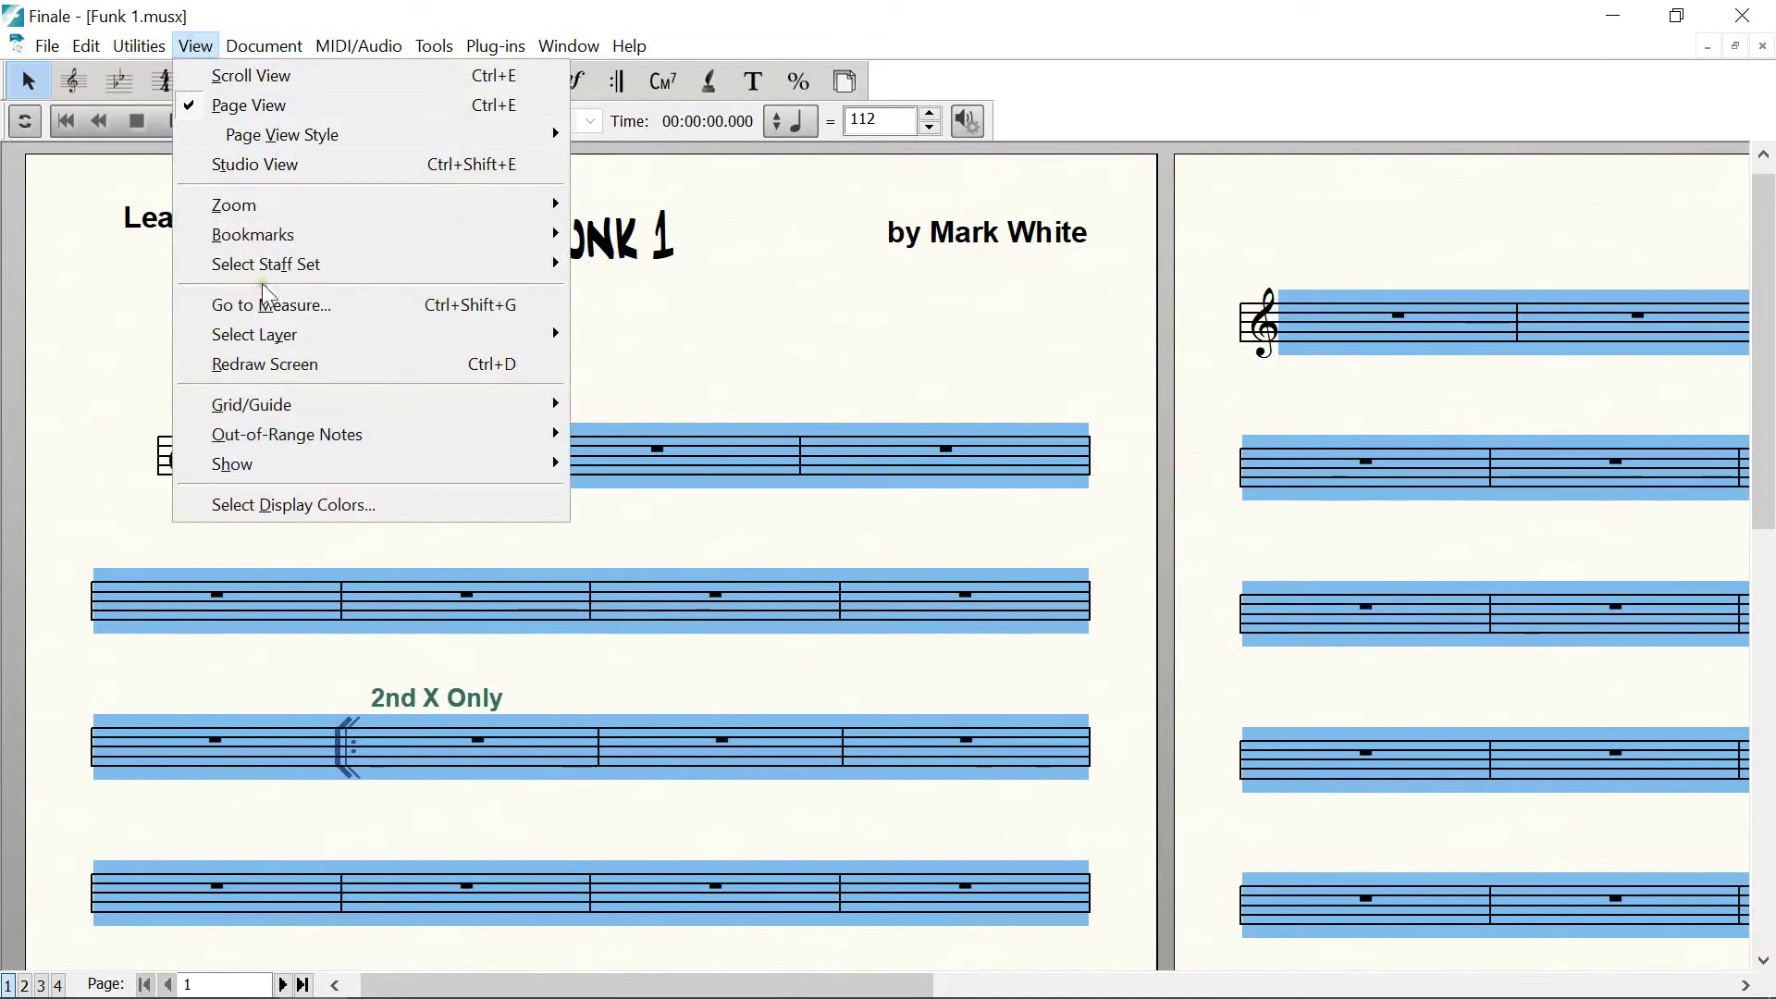
{"action": "mouse_move", "coordinate": [335, 475]}
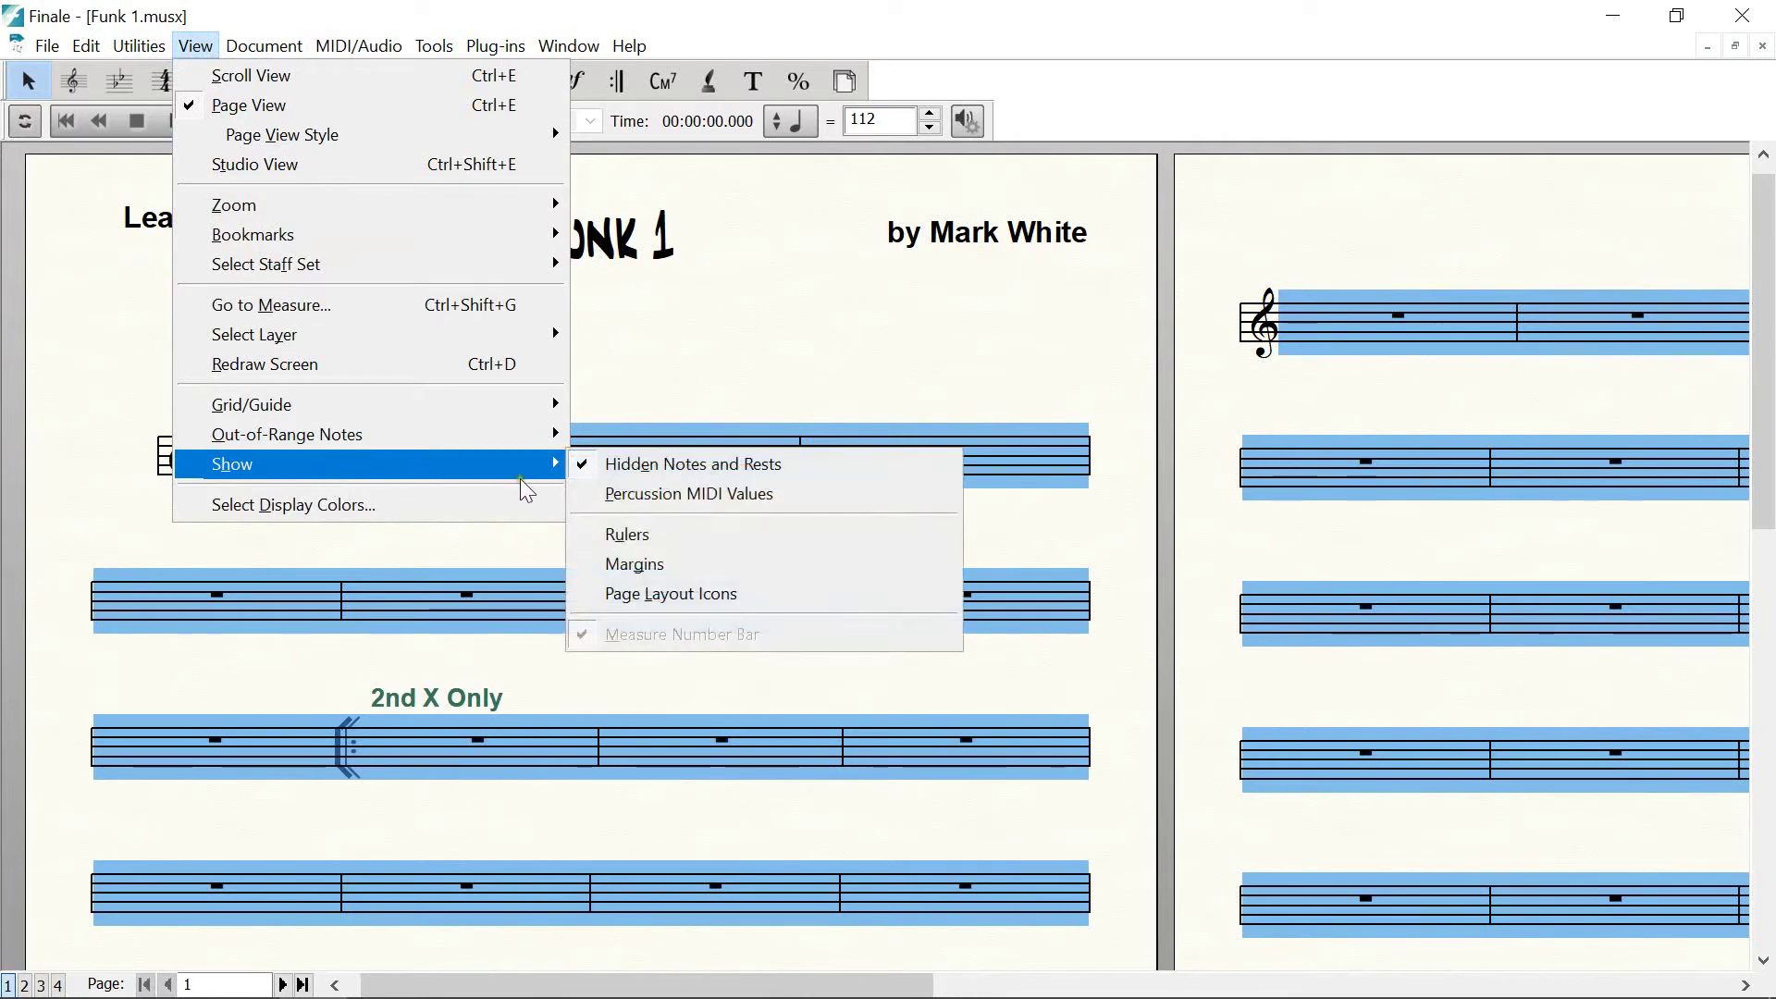
{"action": "left_click", "coordinate": [667, 592]}
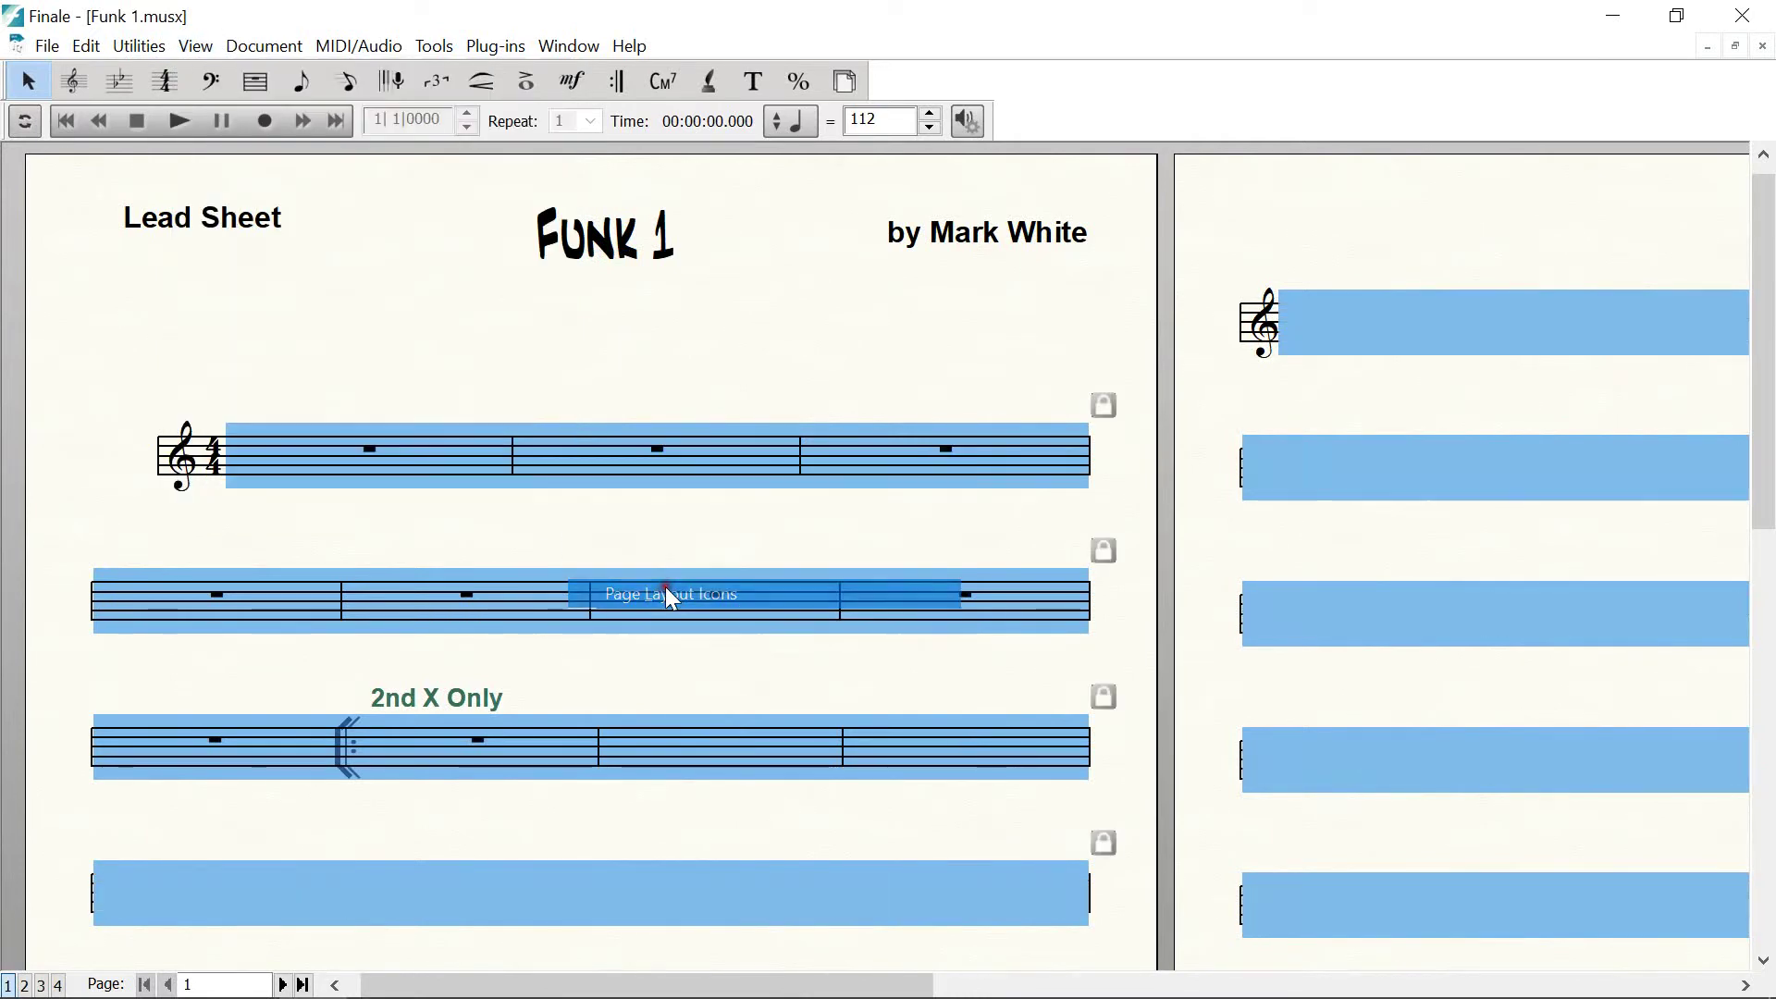
{"action": "left_click", "coordinate": [740, 522]}
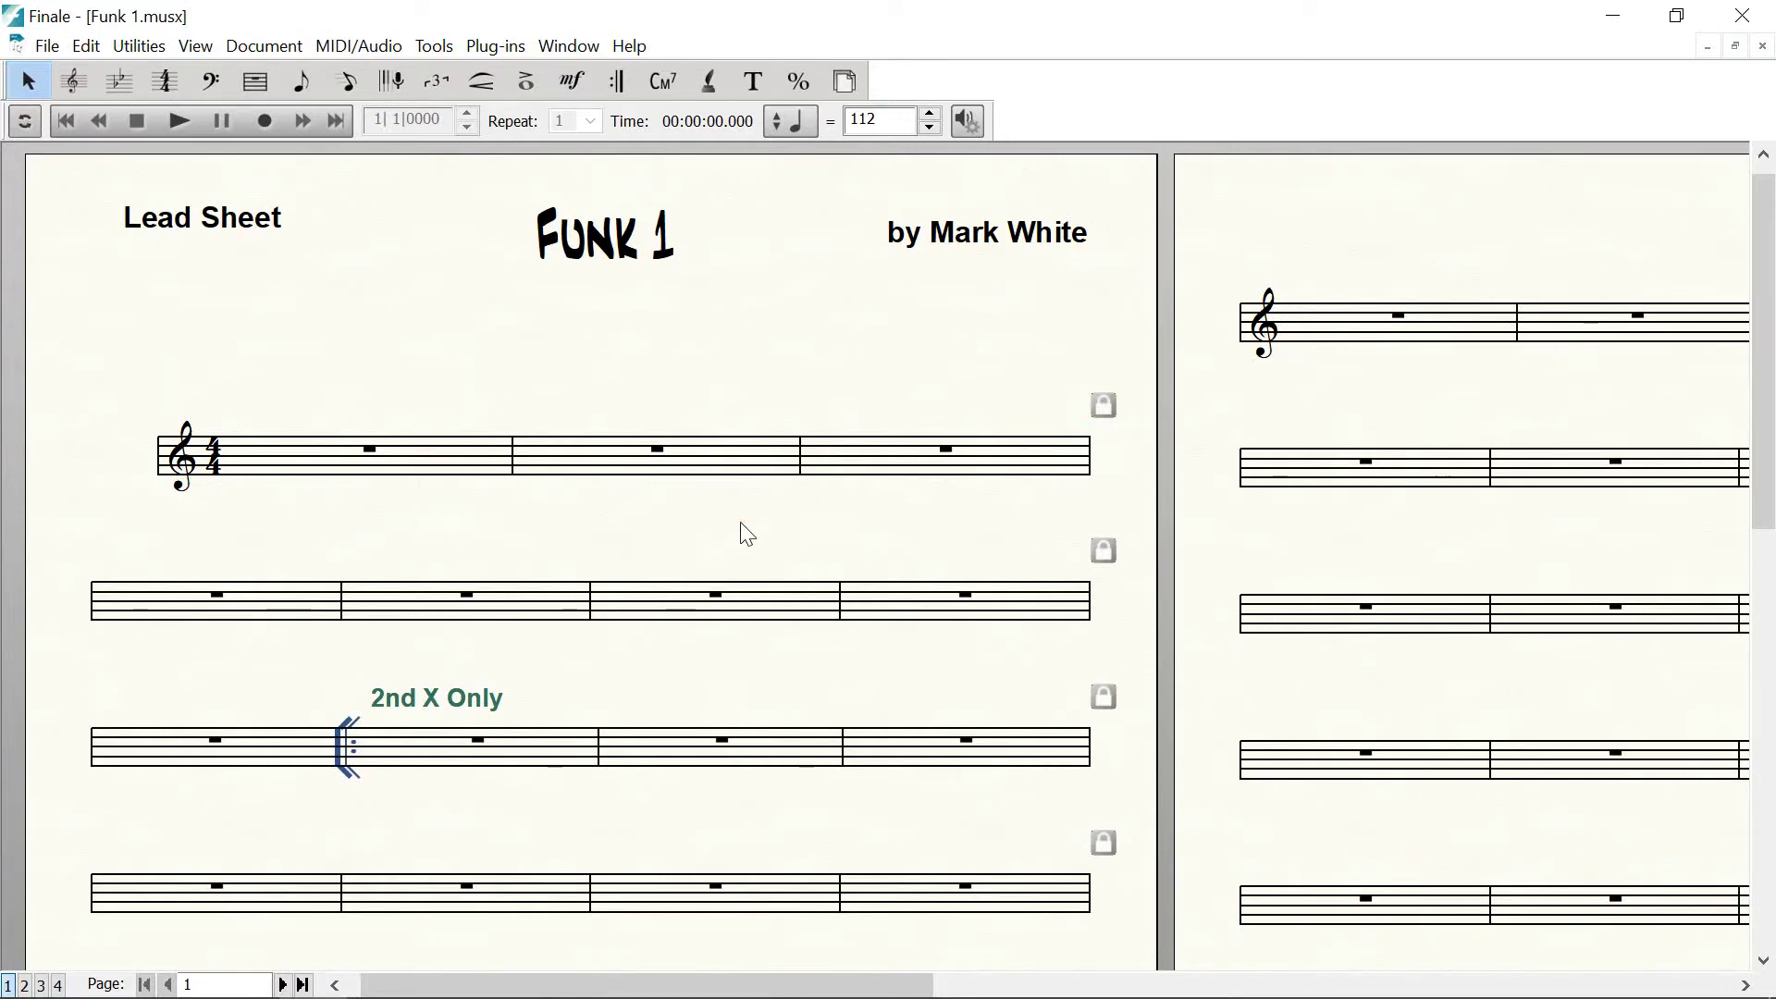
{"action": "key", "text": "XF86AudioRaiseVolume"}
{"action": "key", "text": "XF86AudioRaiseVolume"}
Step: Unlock all systems in the score and clear the selection
{"action": "left_click", "coordinate": [130, 454]}
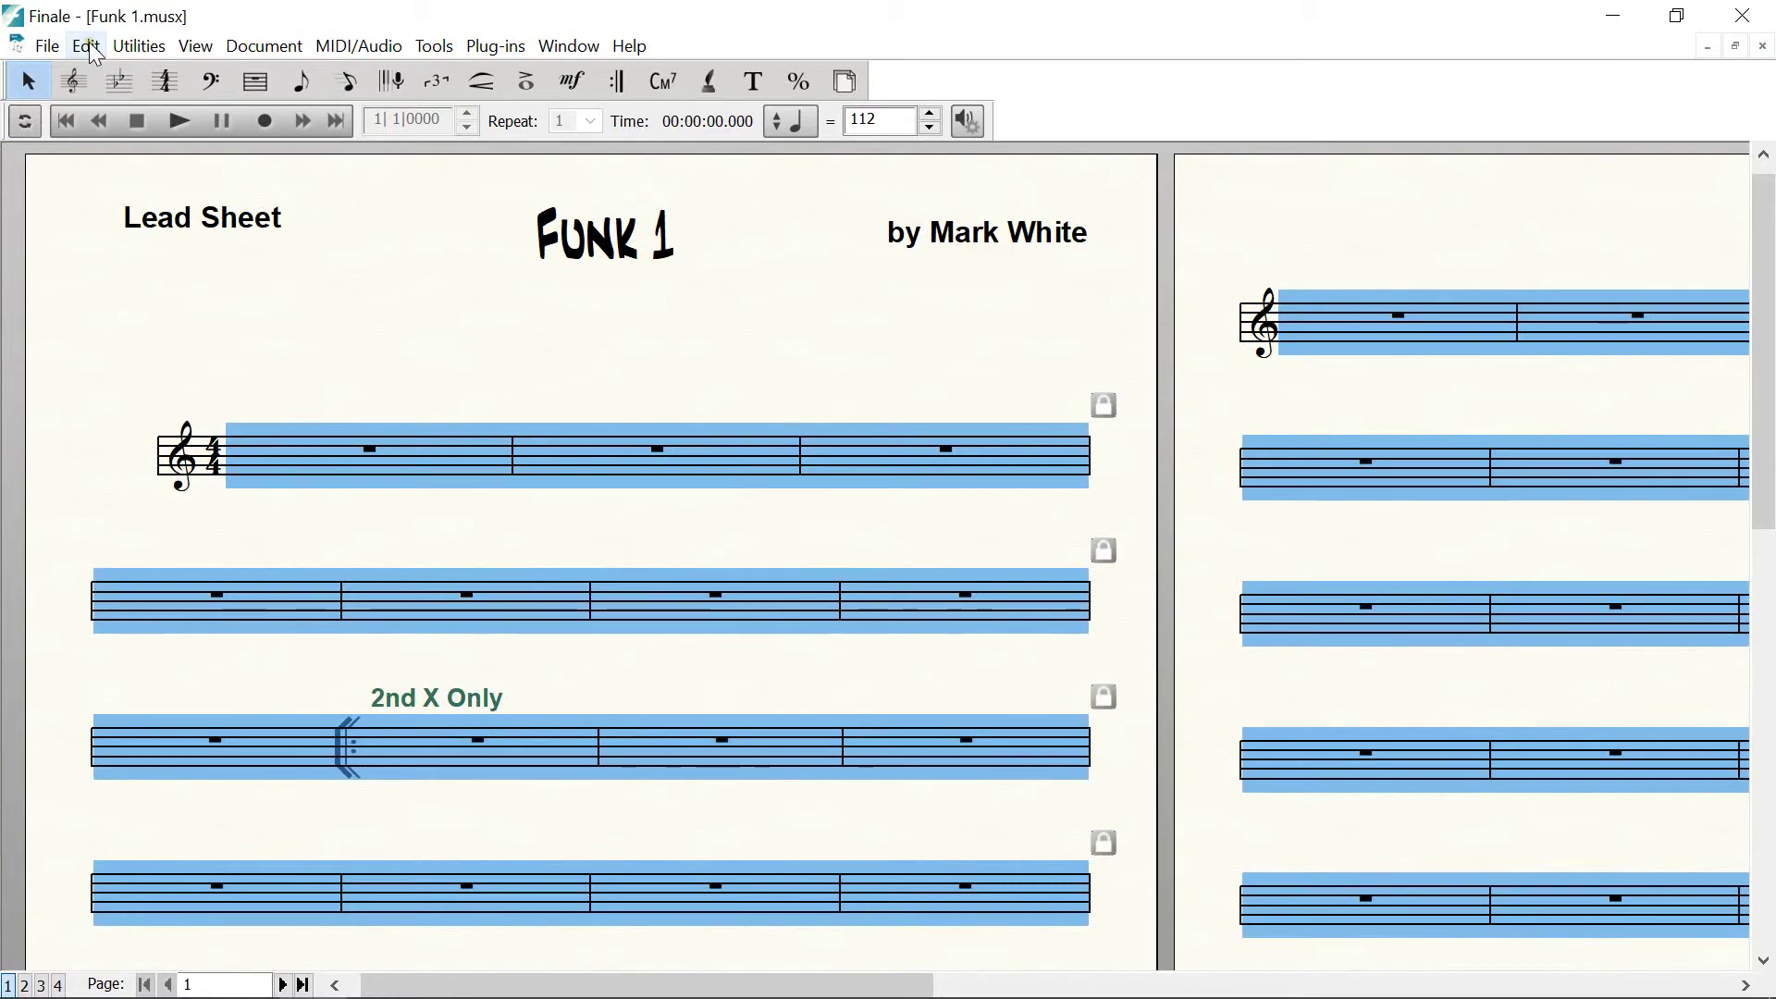
{"action": "left_click", "coordinate": [122, 47]}
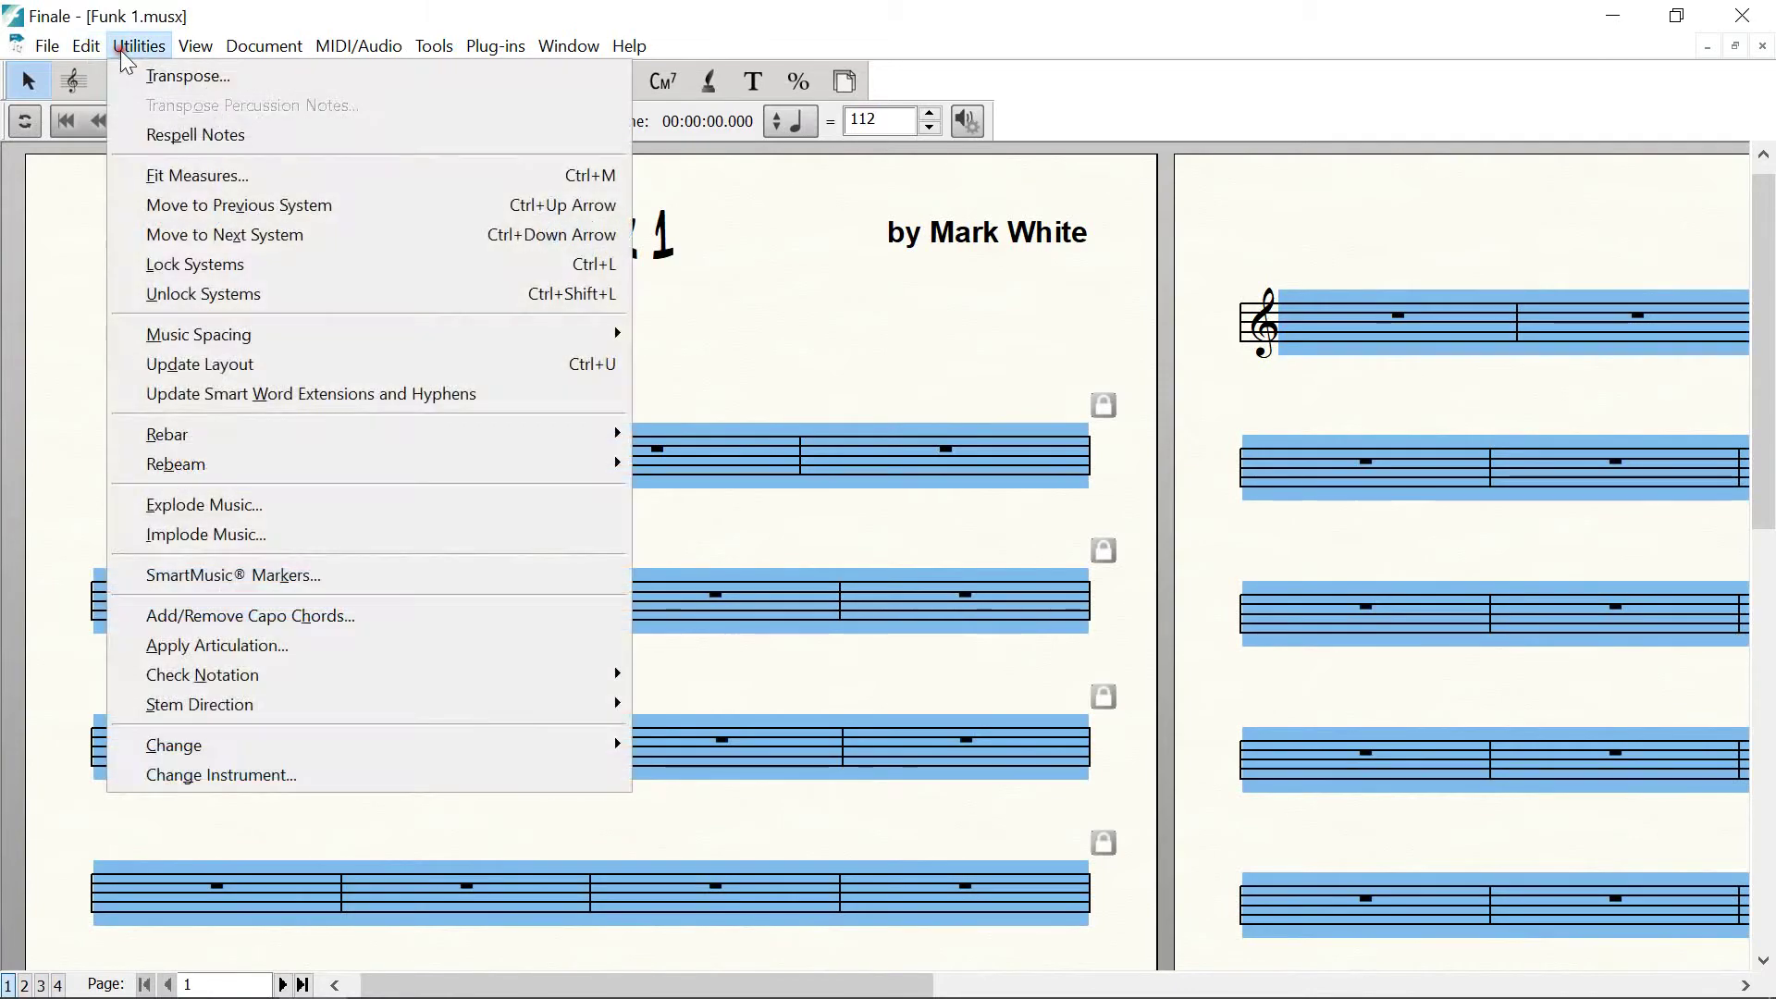
{"action": "left_click", "coordinate": [248, 292]}
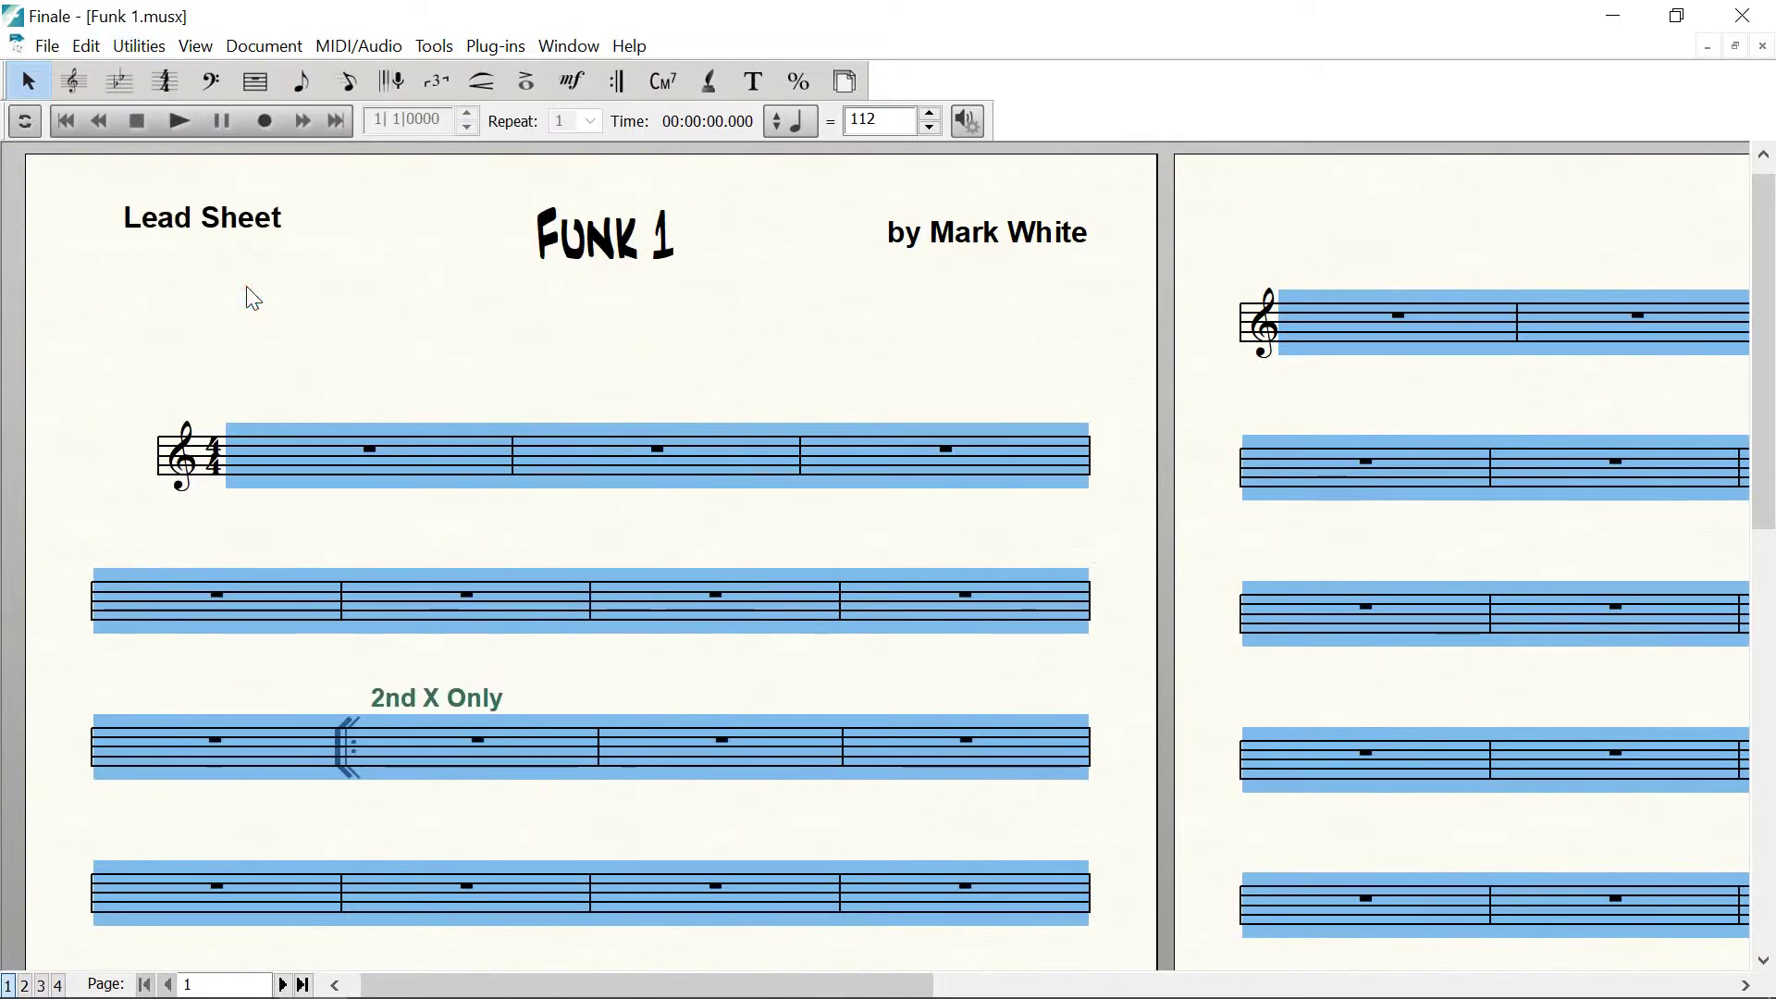
{"action": "left_click", "coordinate": [256, 364]}
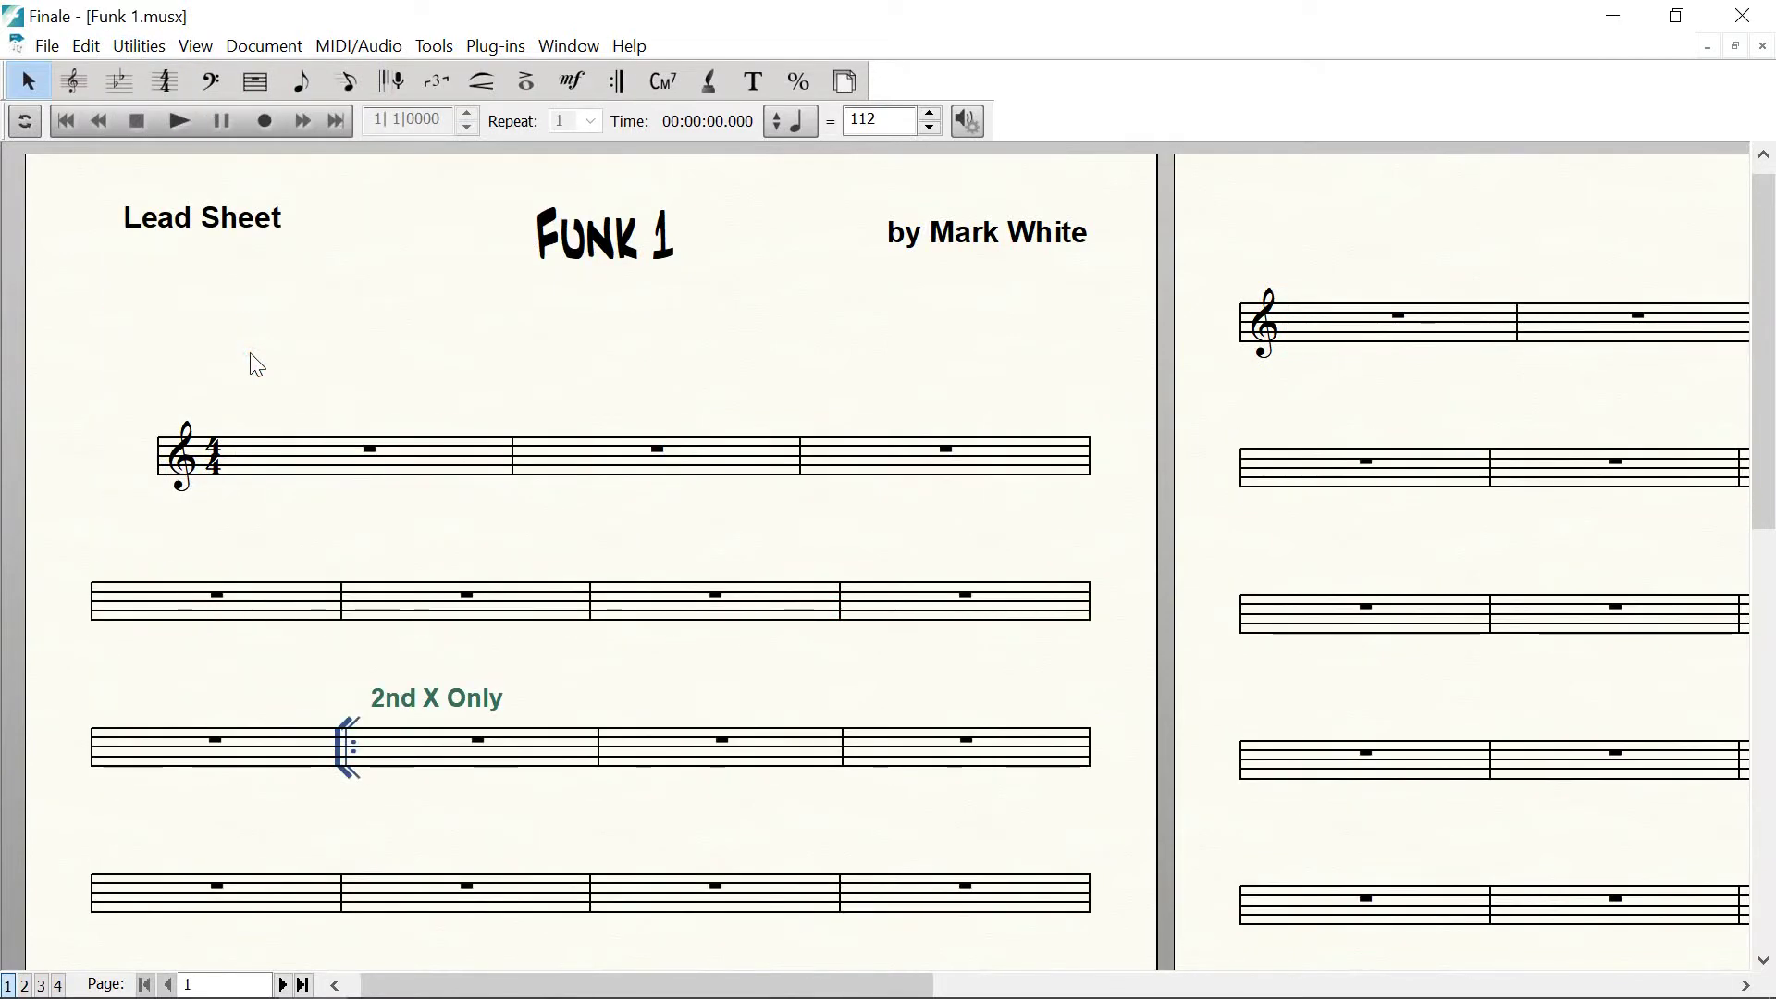
Step: Enter one whole note in each of the first sixteen measures with Speedy Entry, using automatic advance to the next measure
{"action": "left_click", "coordinate": [337, 76]}
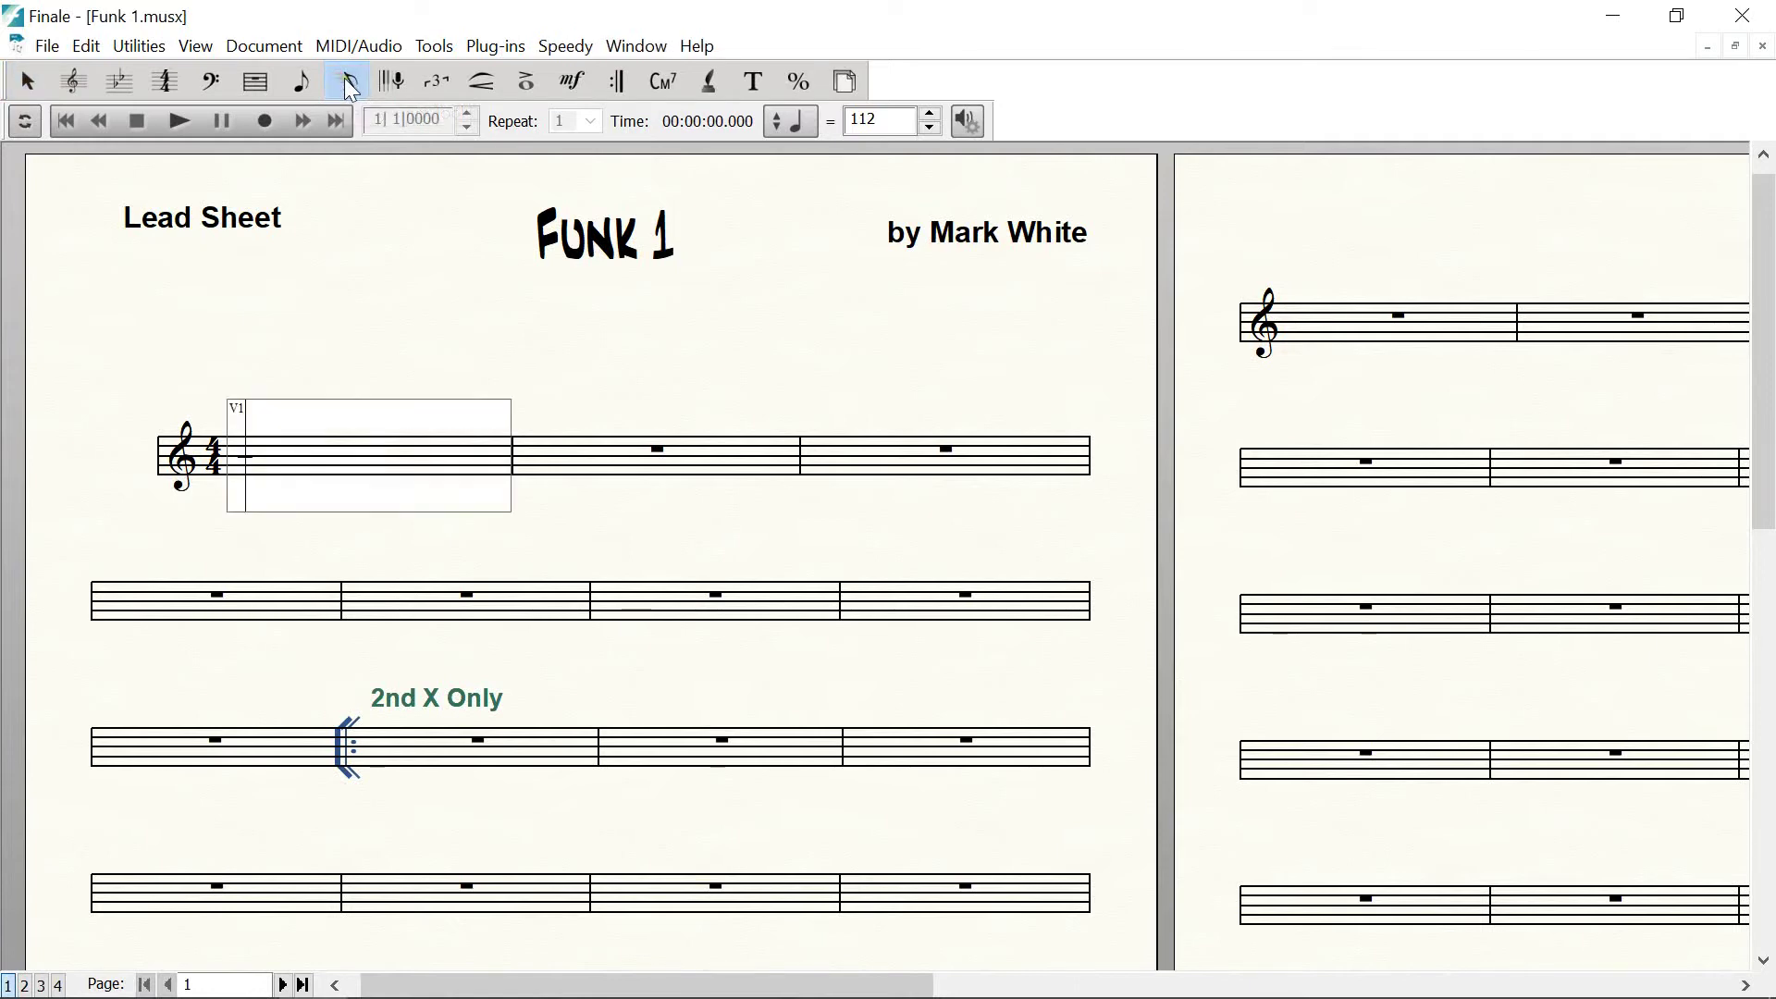
{"action": "left_click", "coordinate": [566, 47]}
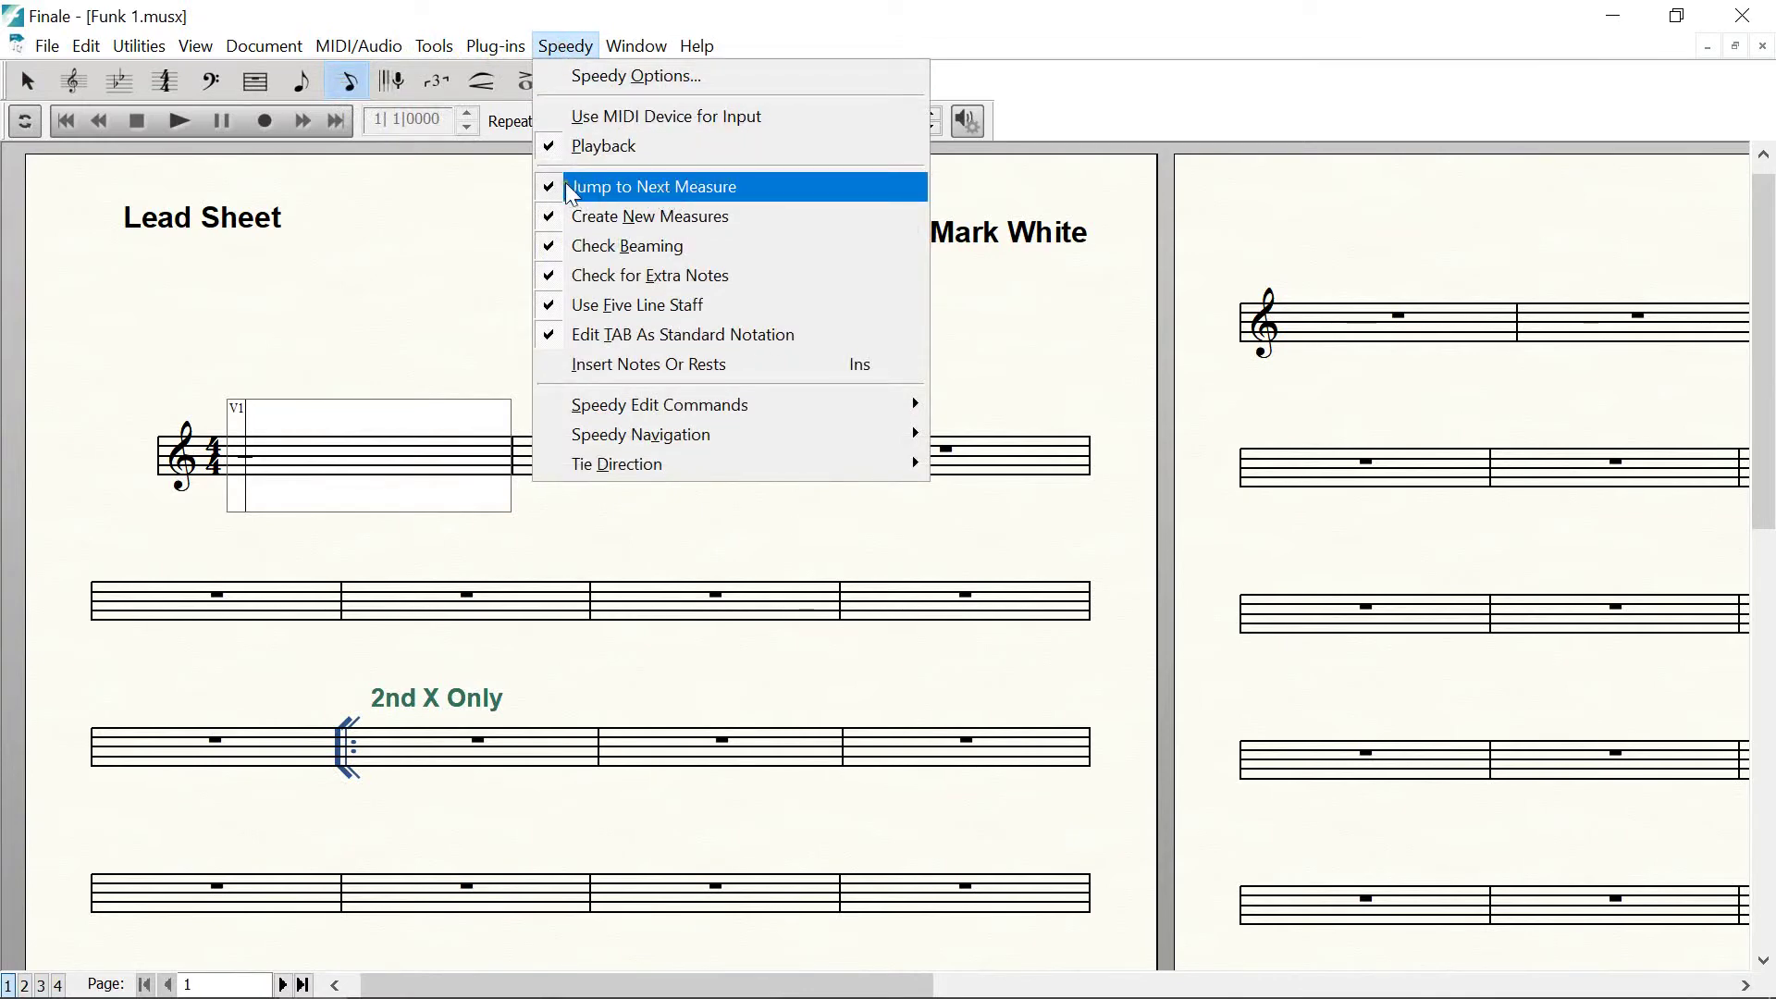
{"action": "left_click", "coordinate": [408, 302]}
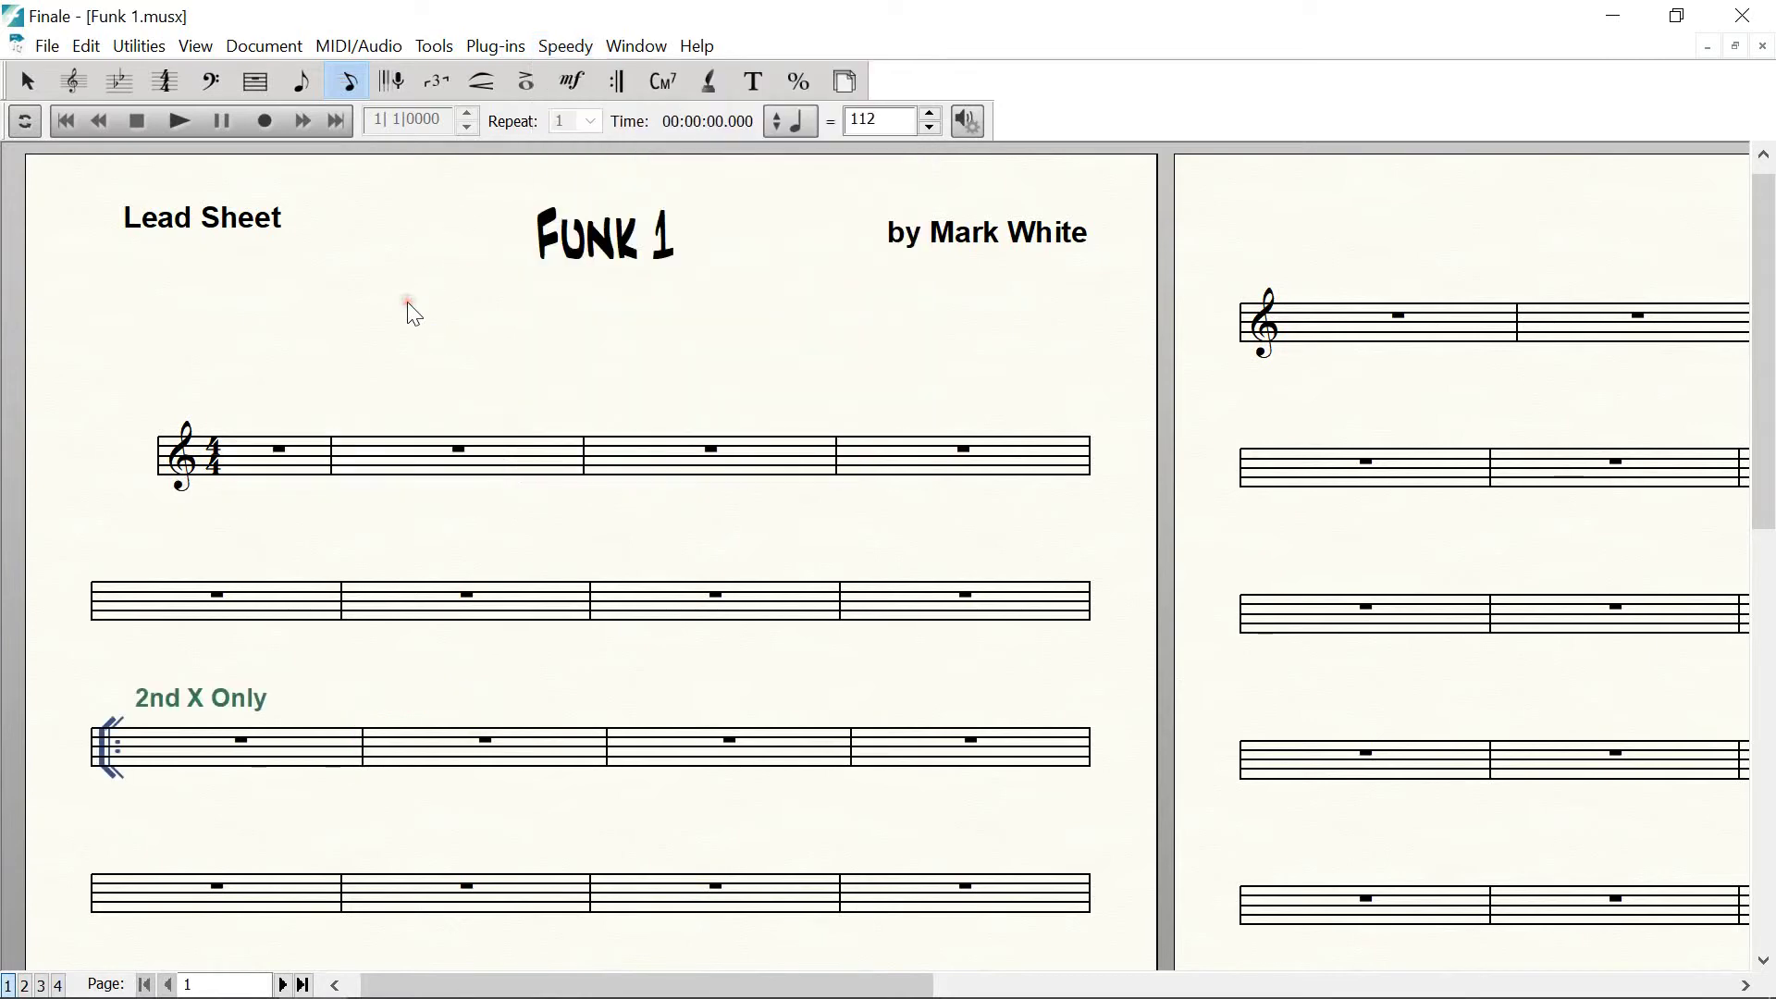
{"action": "left_click", "coordinate": [312, 471]}
{"action": "key", "text": "7"}
{"action": "key", "text": "7"}
{"action": "key", "text": "7"}
{"action": "key", "text": "7"}
{"action": "key", "text": "7"}
{"action": "key", "text": "7"}
{"action": "key", "text": "7"}
{"action": "key", "text": "7"}
{"action": "key", "text": "7"}
{"action": "key", "text": "7"}
{"action": "key", "text": "7"}
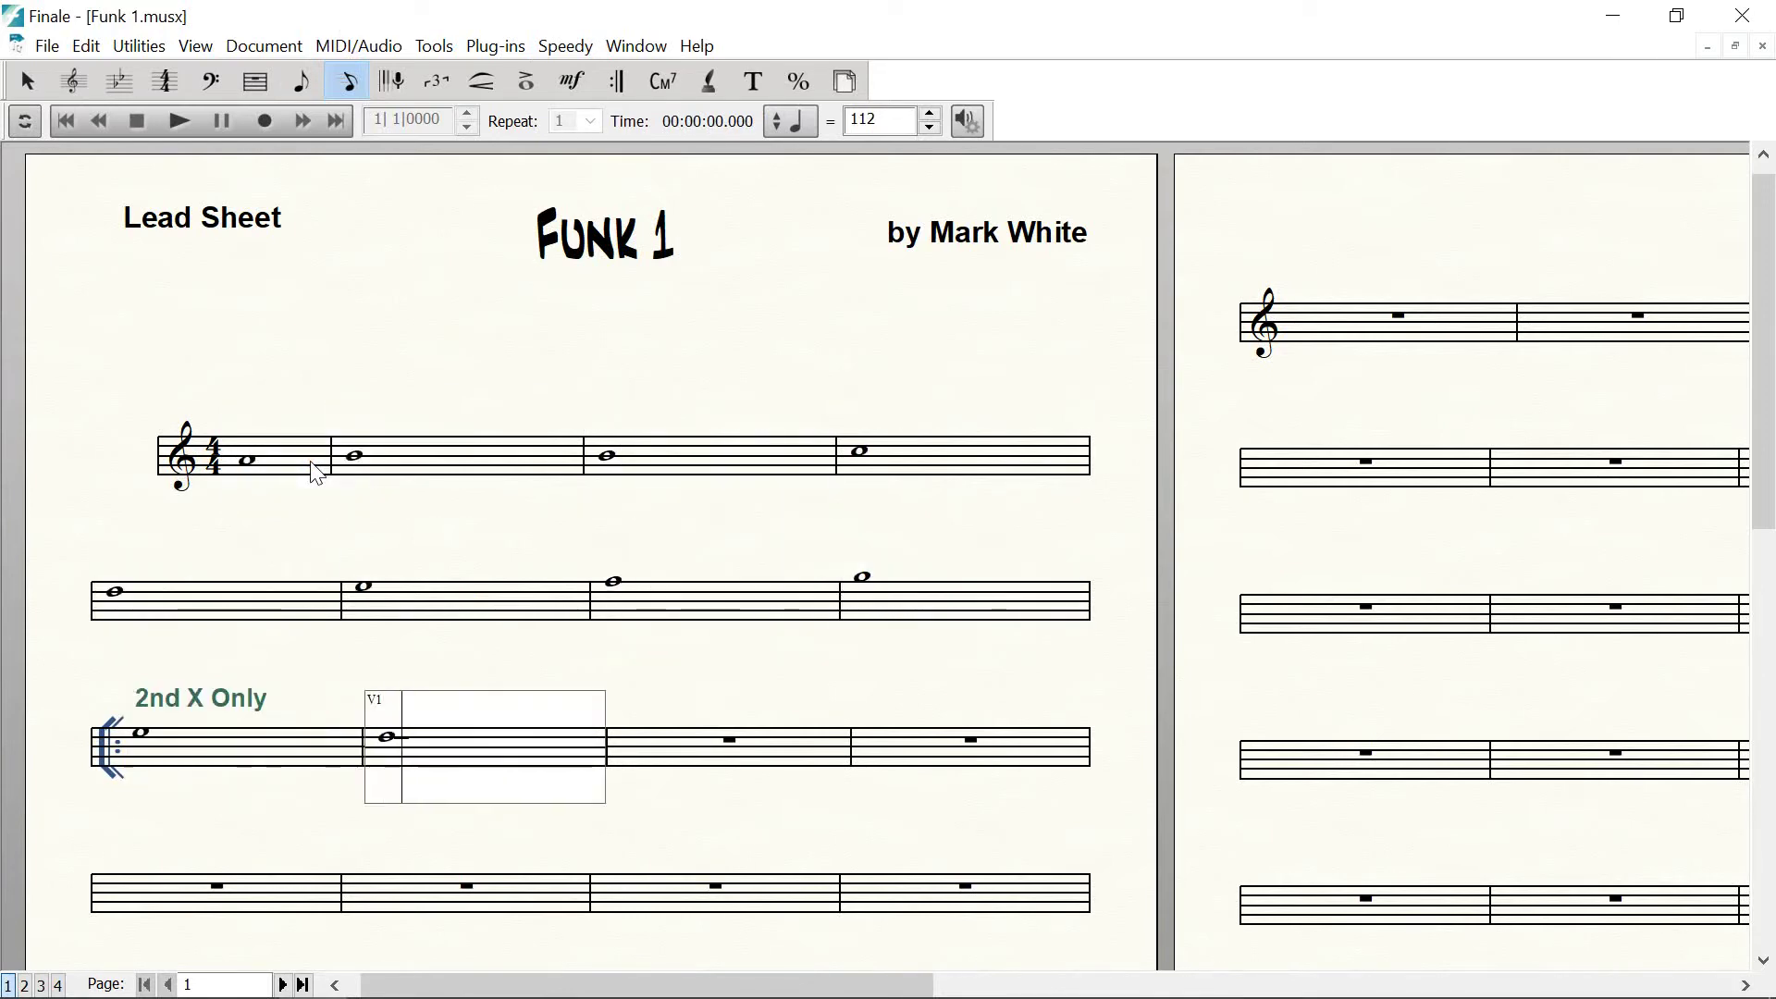
{"action": "key", "text": "7"}
{"action": "key", "text": "7"}
{"action": "key", "text": "7"}
{"action": "key", "text": "7"}
{"action": "key", "text": "7"}
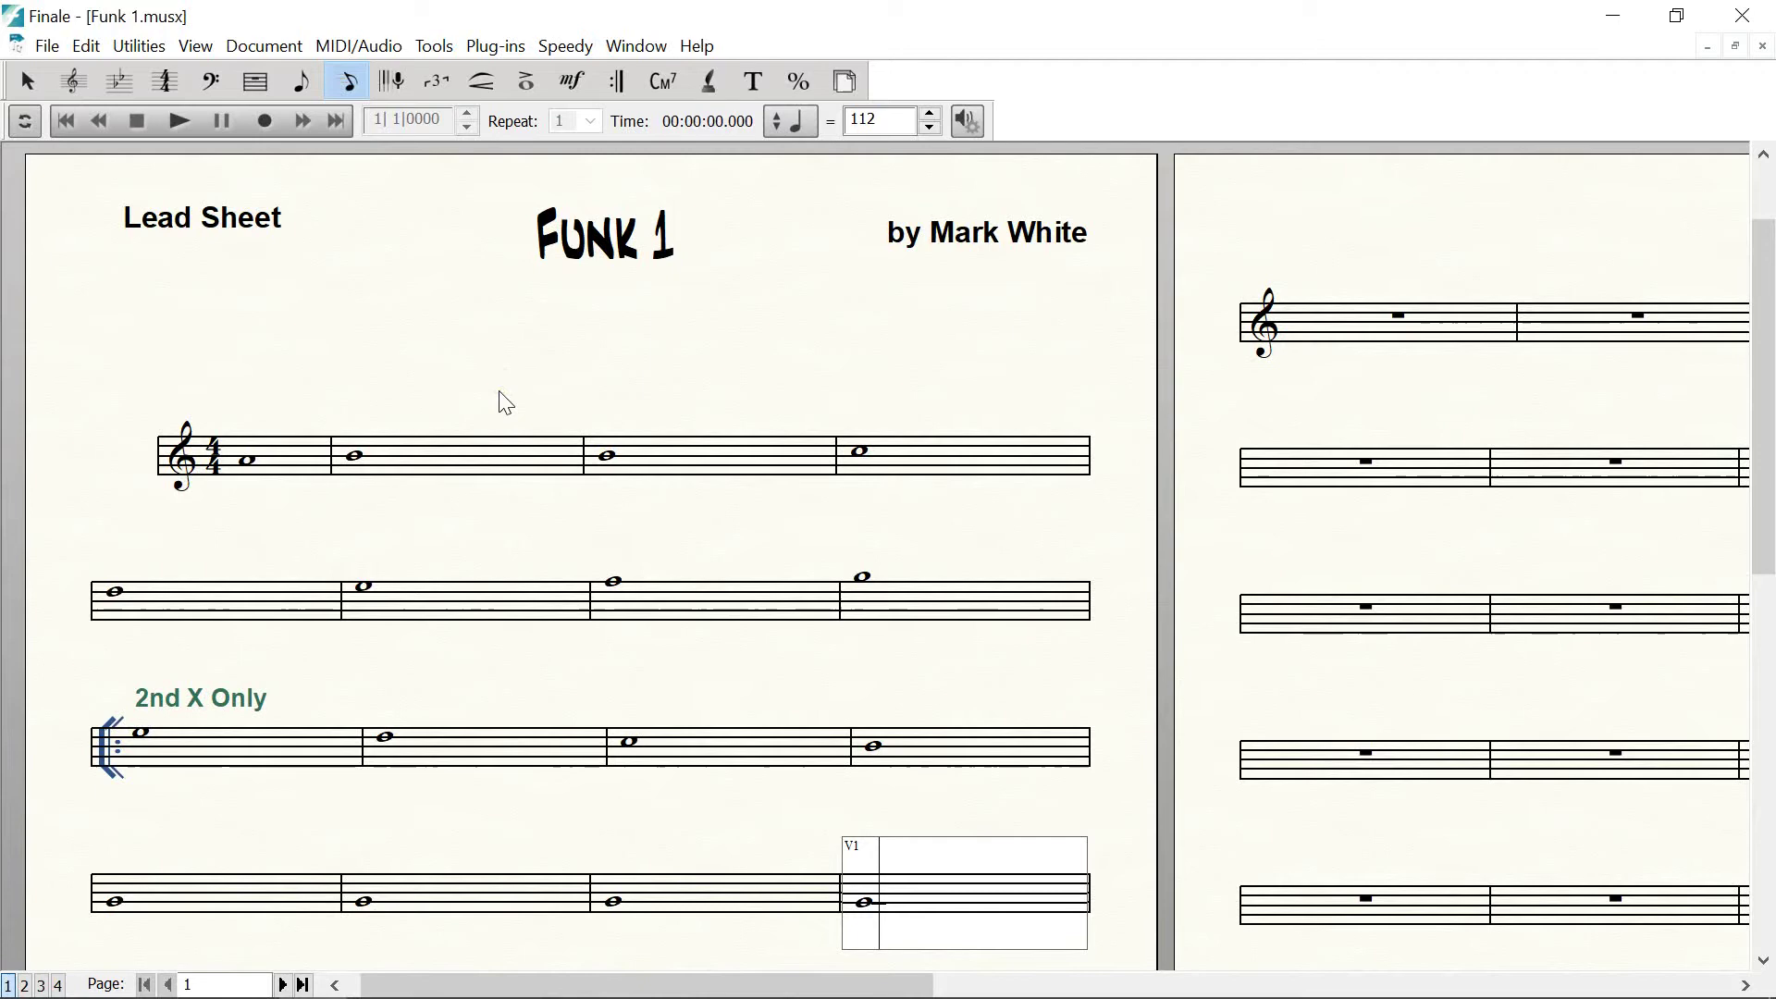
{"action": "left_click", "coordinate": [550, 388]}
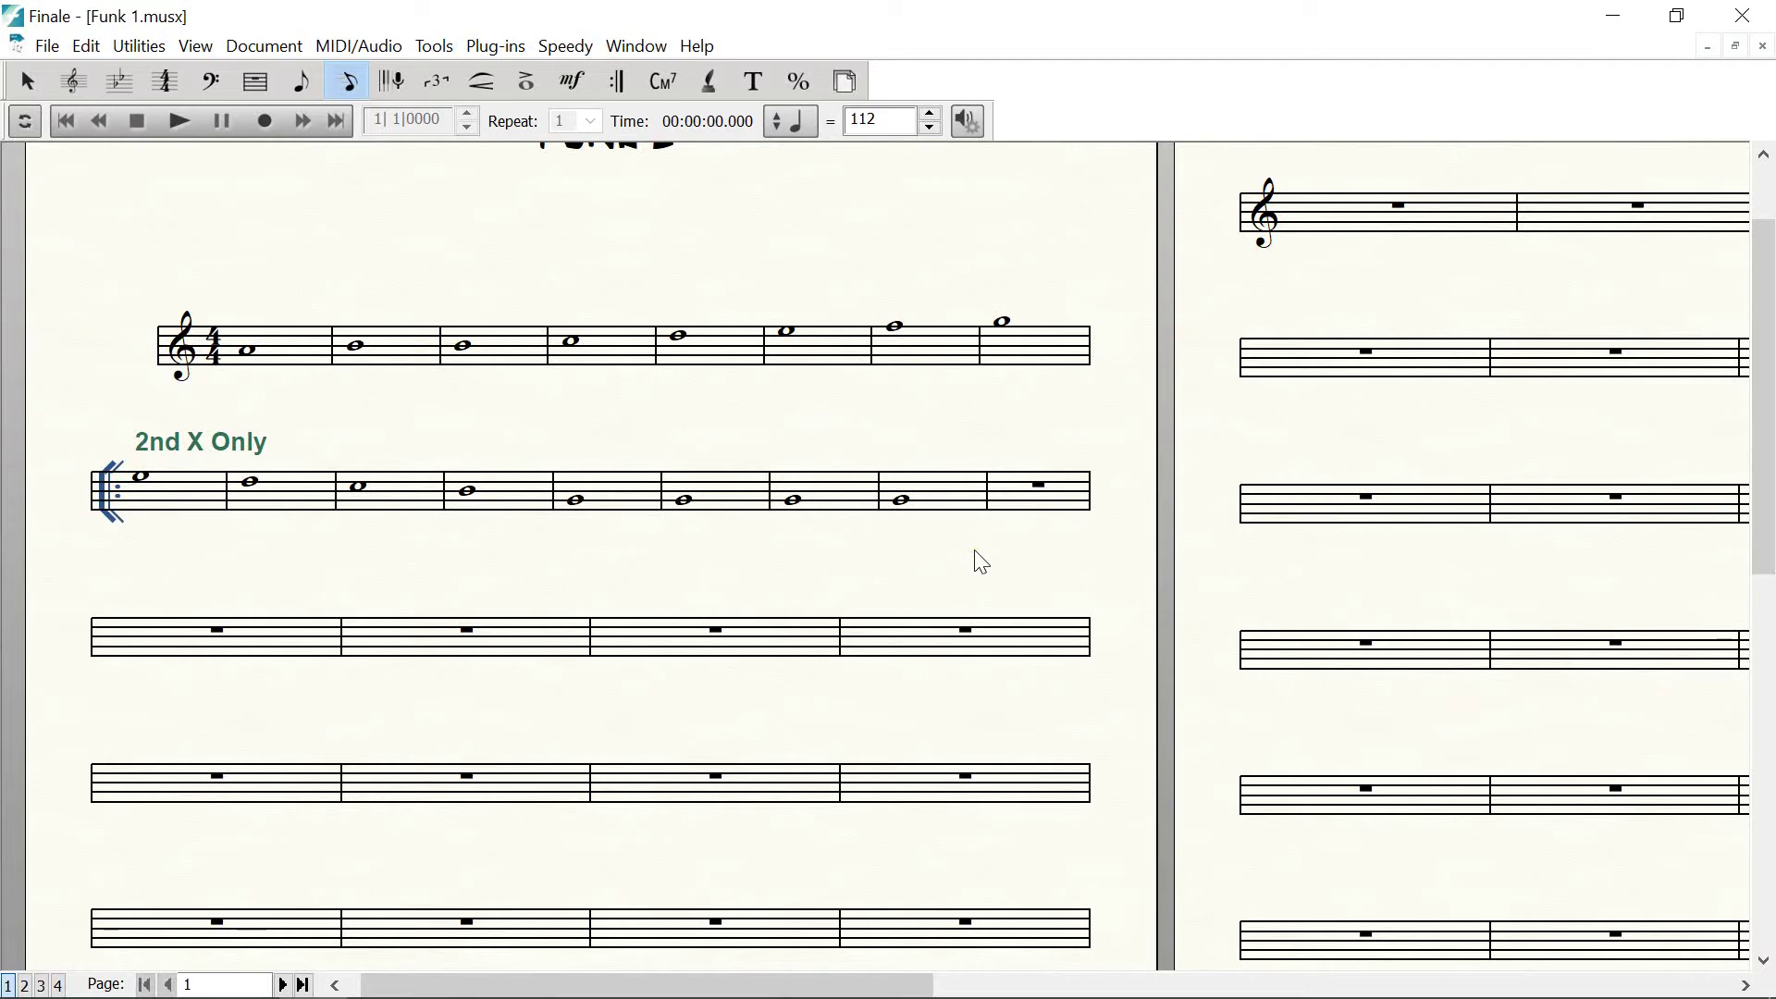
Step: Revert the score to its last saved version
{"action": "left_click_drag", "start_coordinate": [978, 560], "coordinate": [959, 580]}
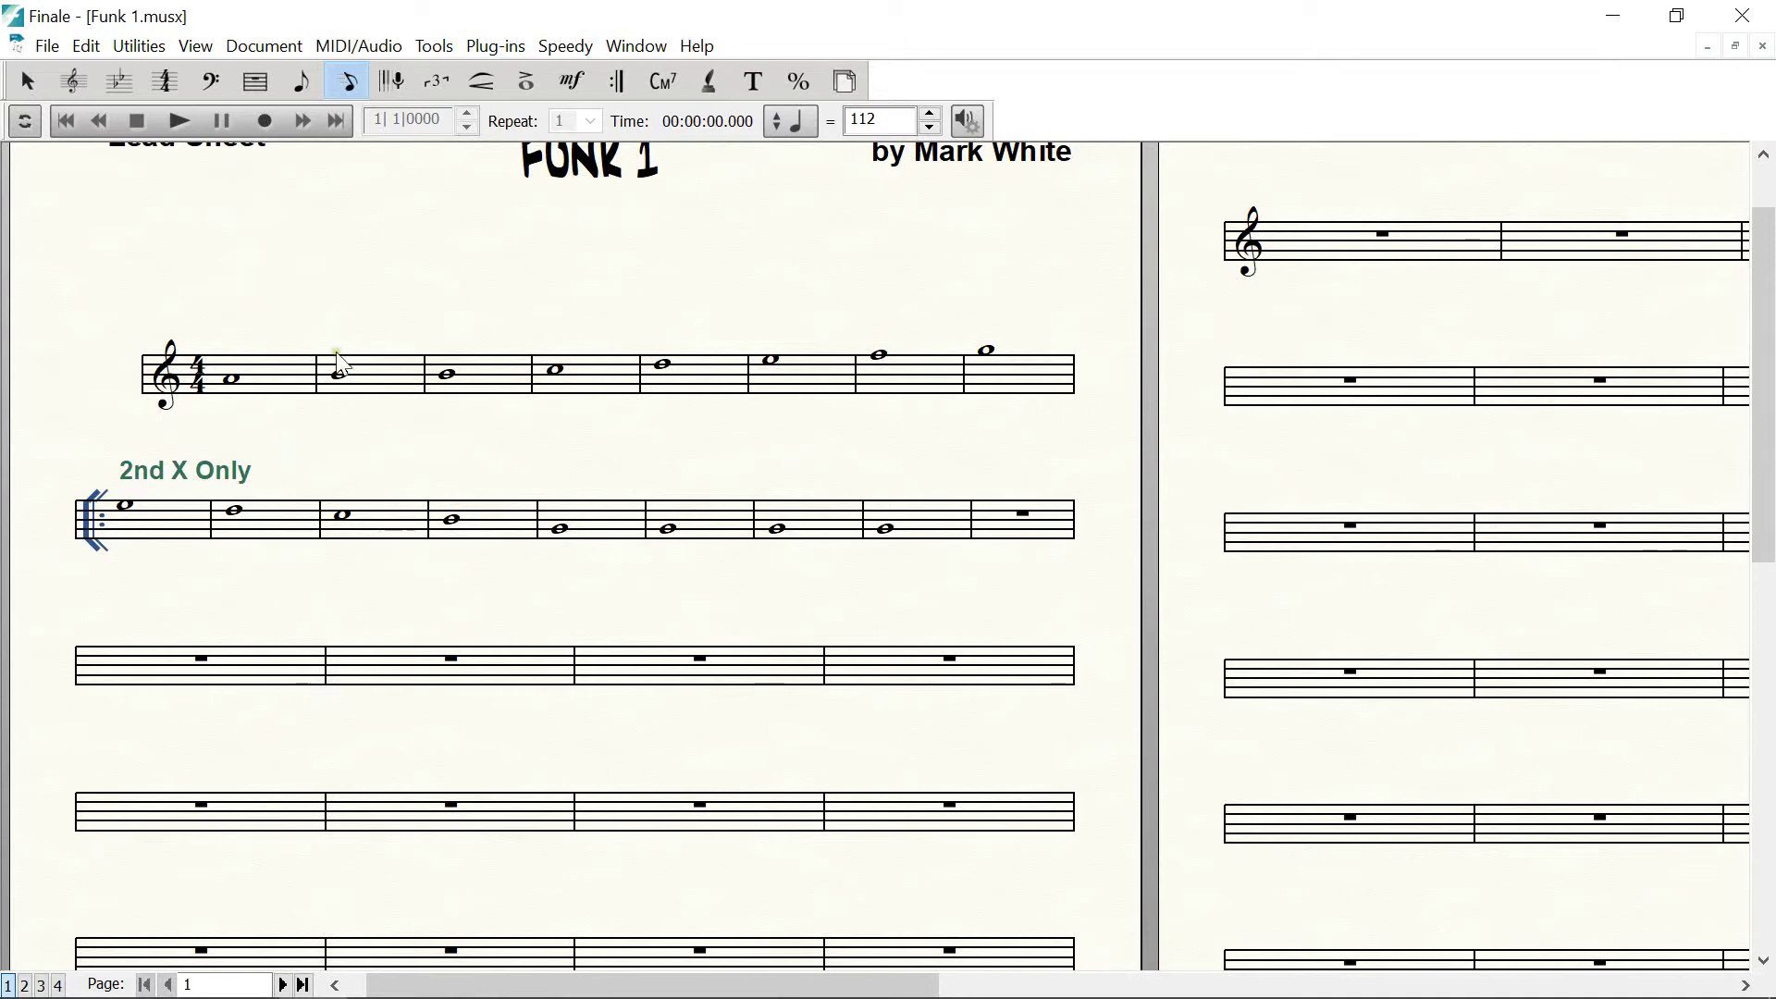
{"action": "left_click", "coordinate": [46, 48]}
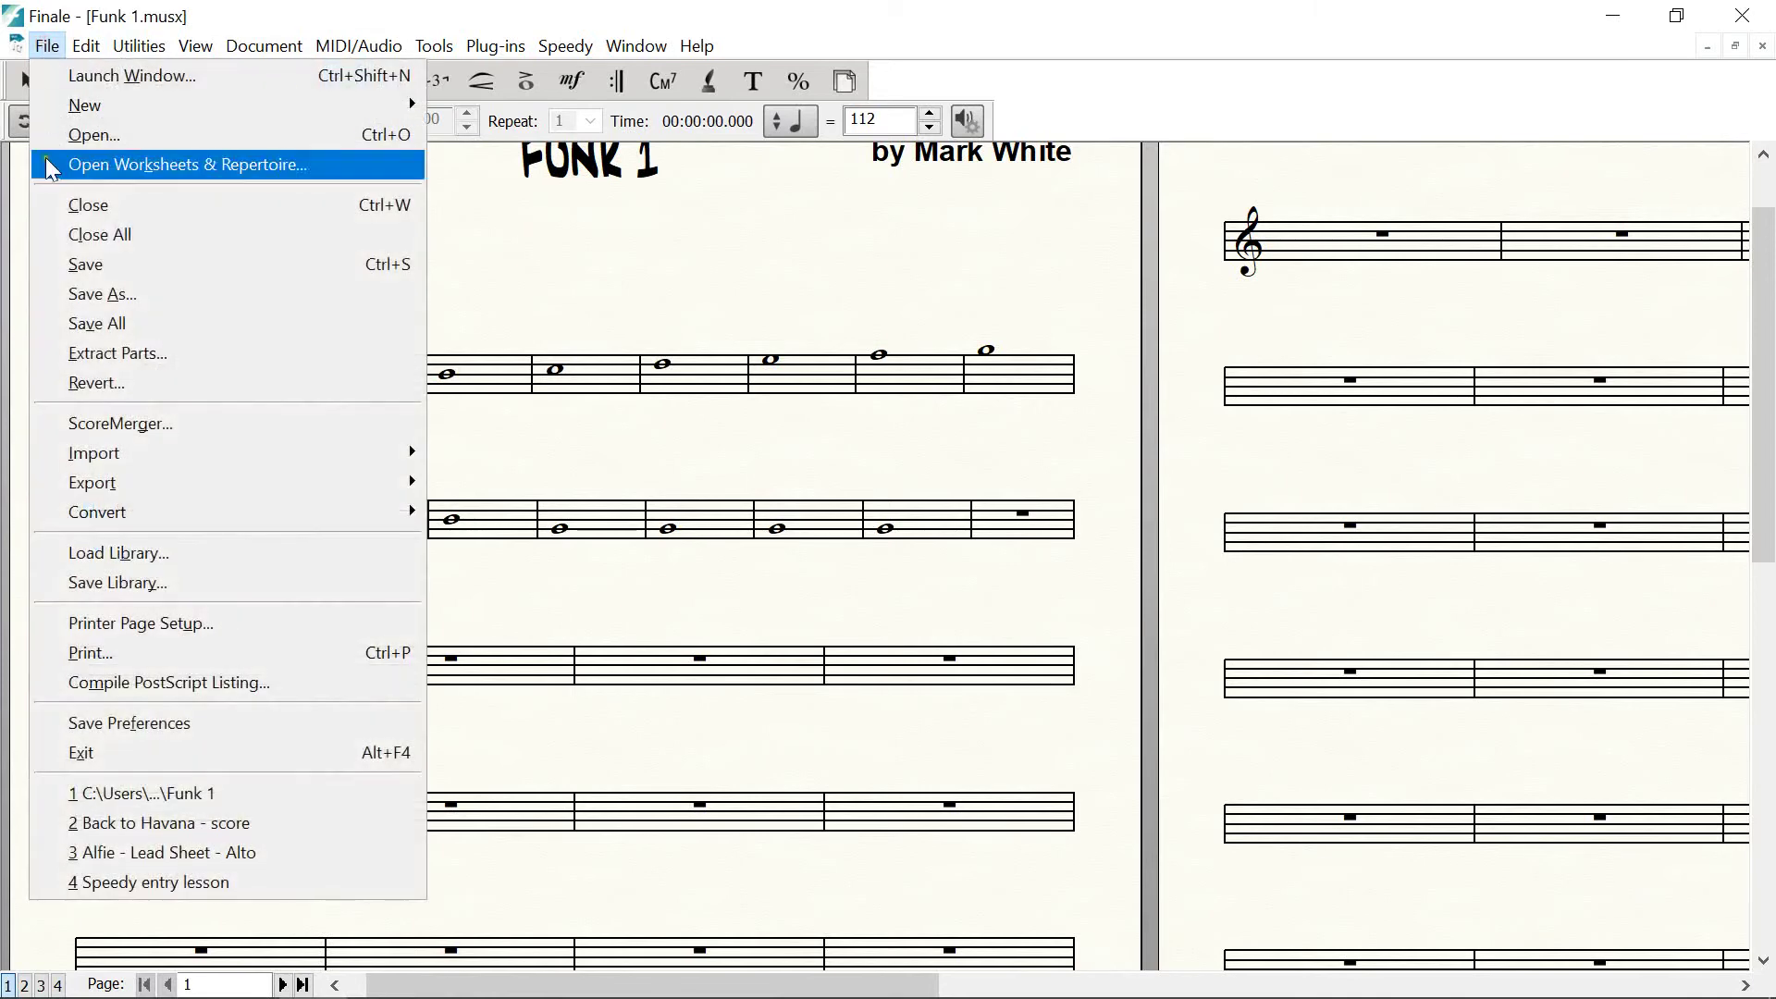
{"action": "left_click", "coordinate": [97, 386]}
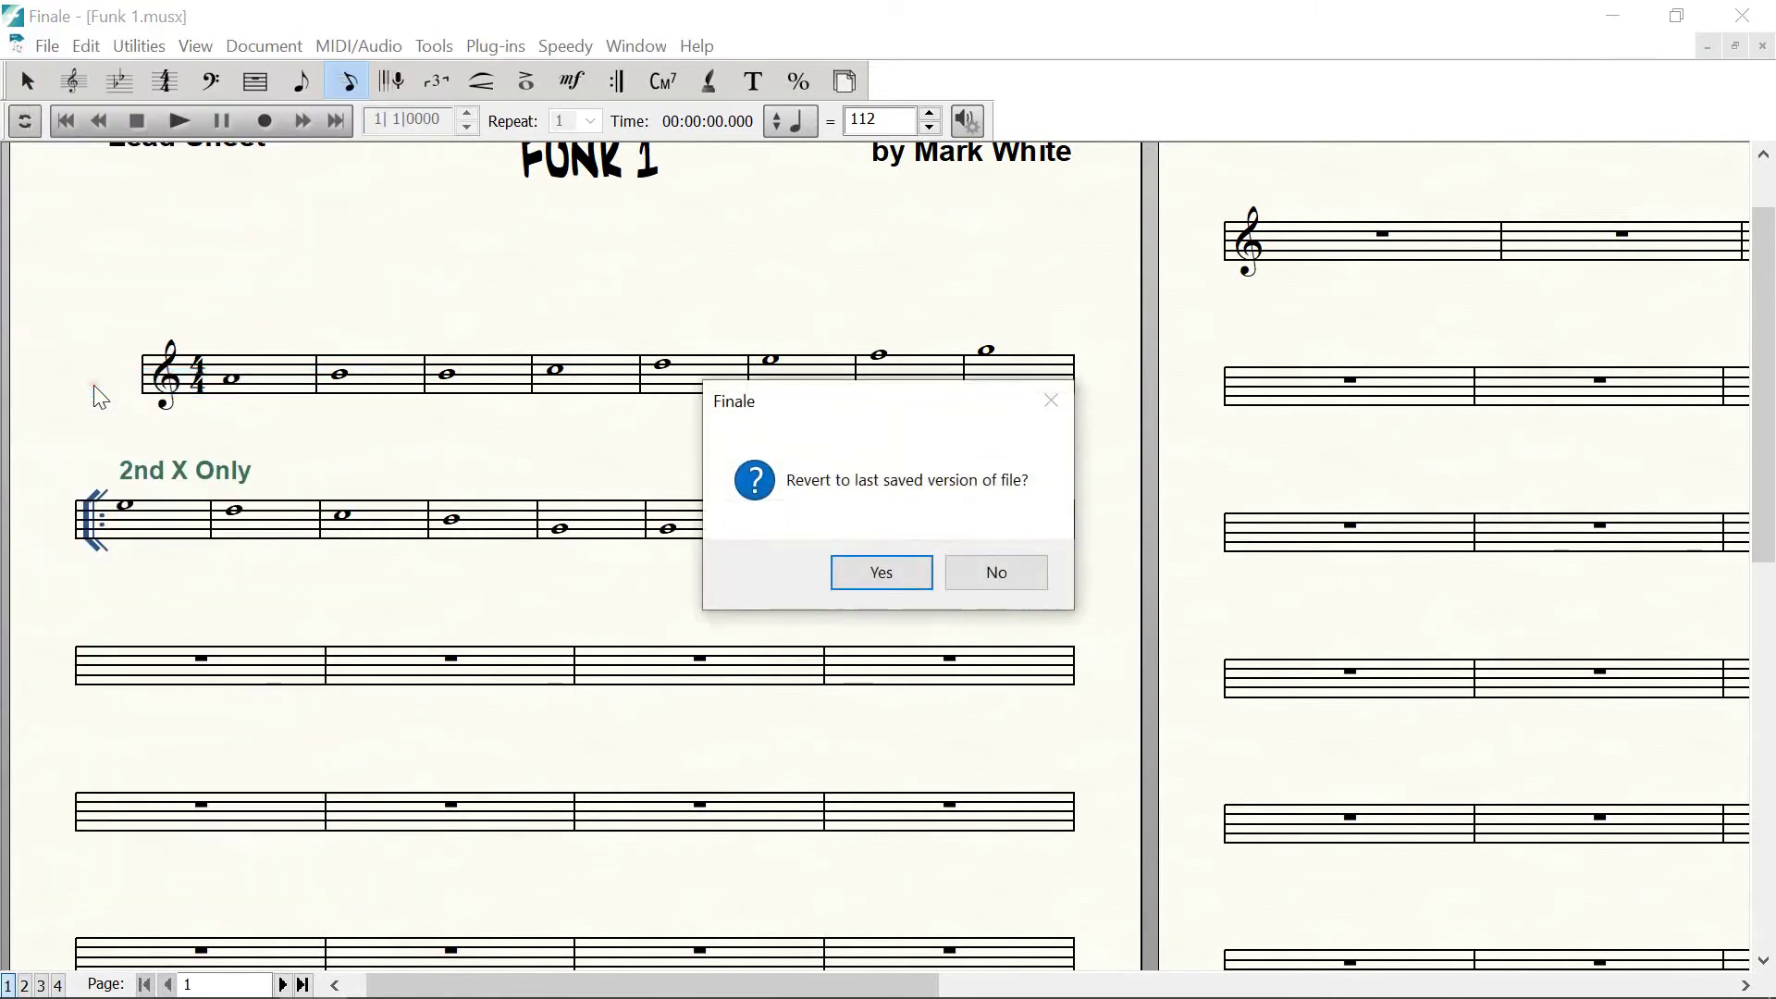
{"action": "left_click", "coordinate": [884, 573]}
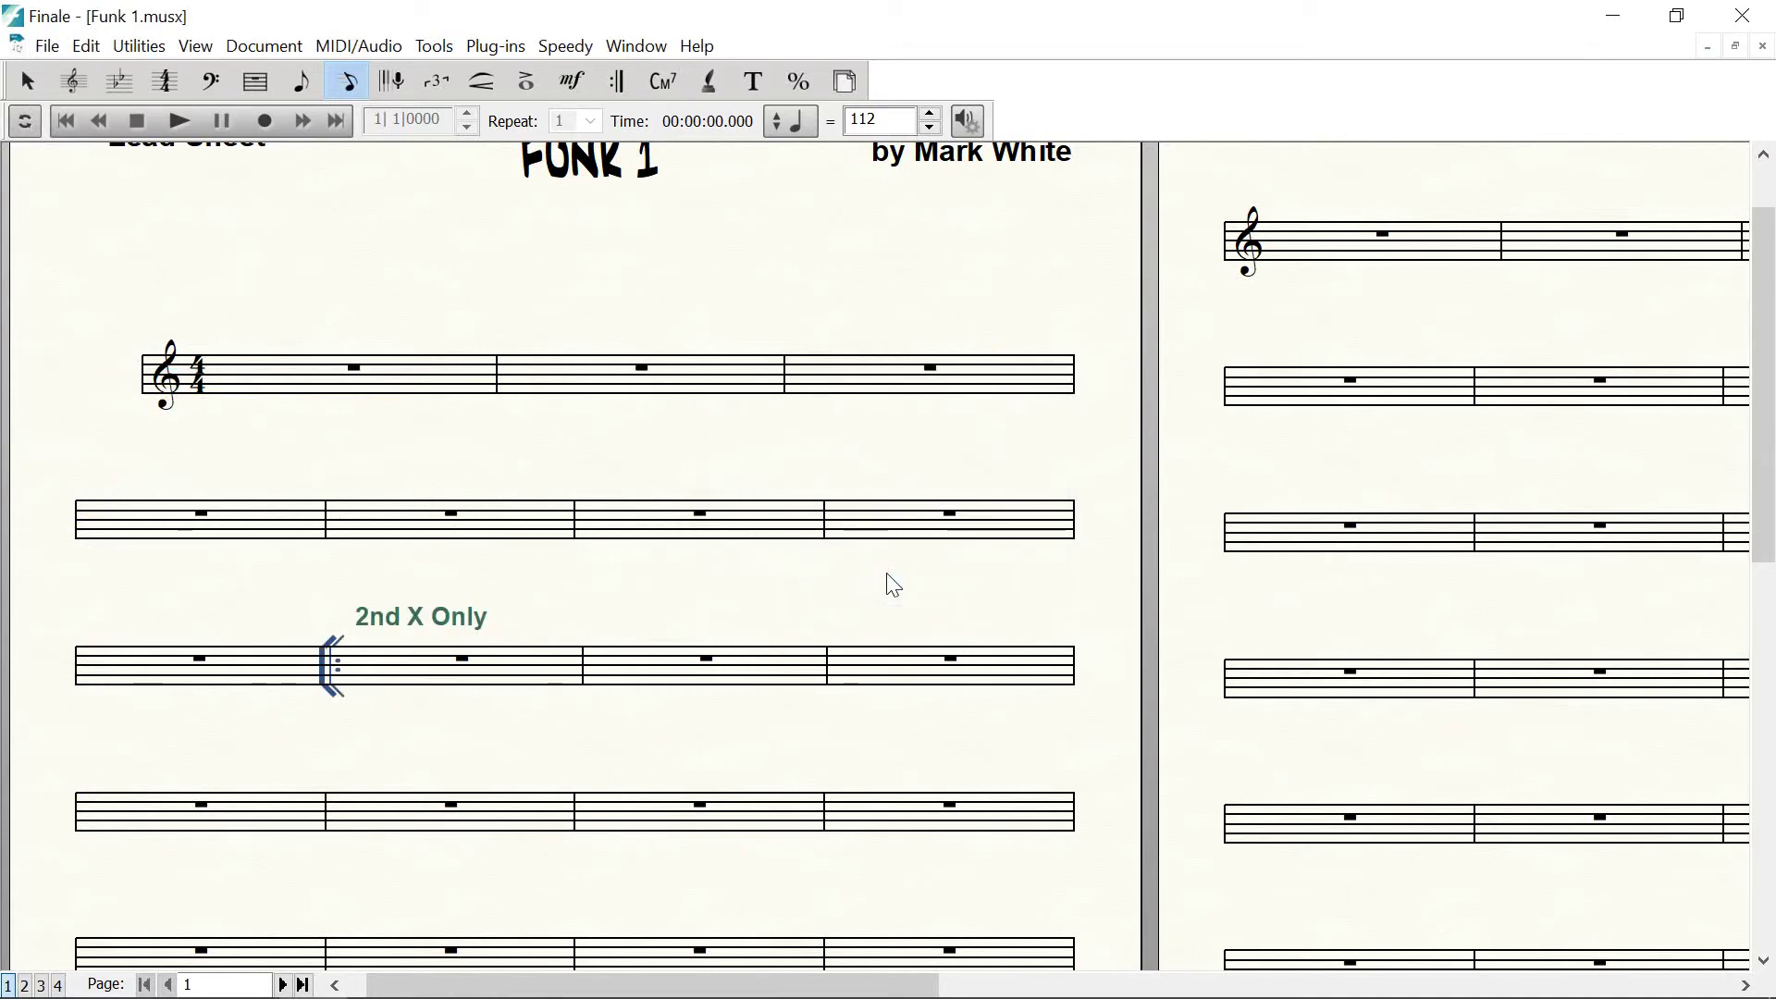
Step: Select all measures of the score with the Selection tool, repeating the whole-score selection from beside different staves
{"action": "left_click", "coordinate": [28, 82]}
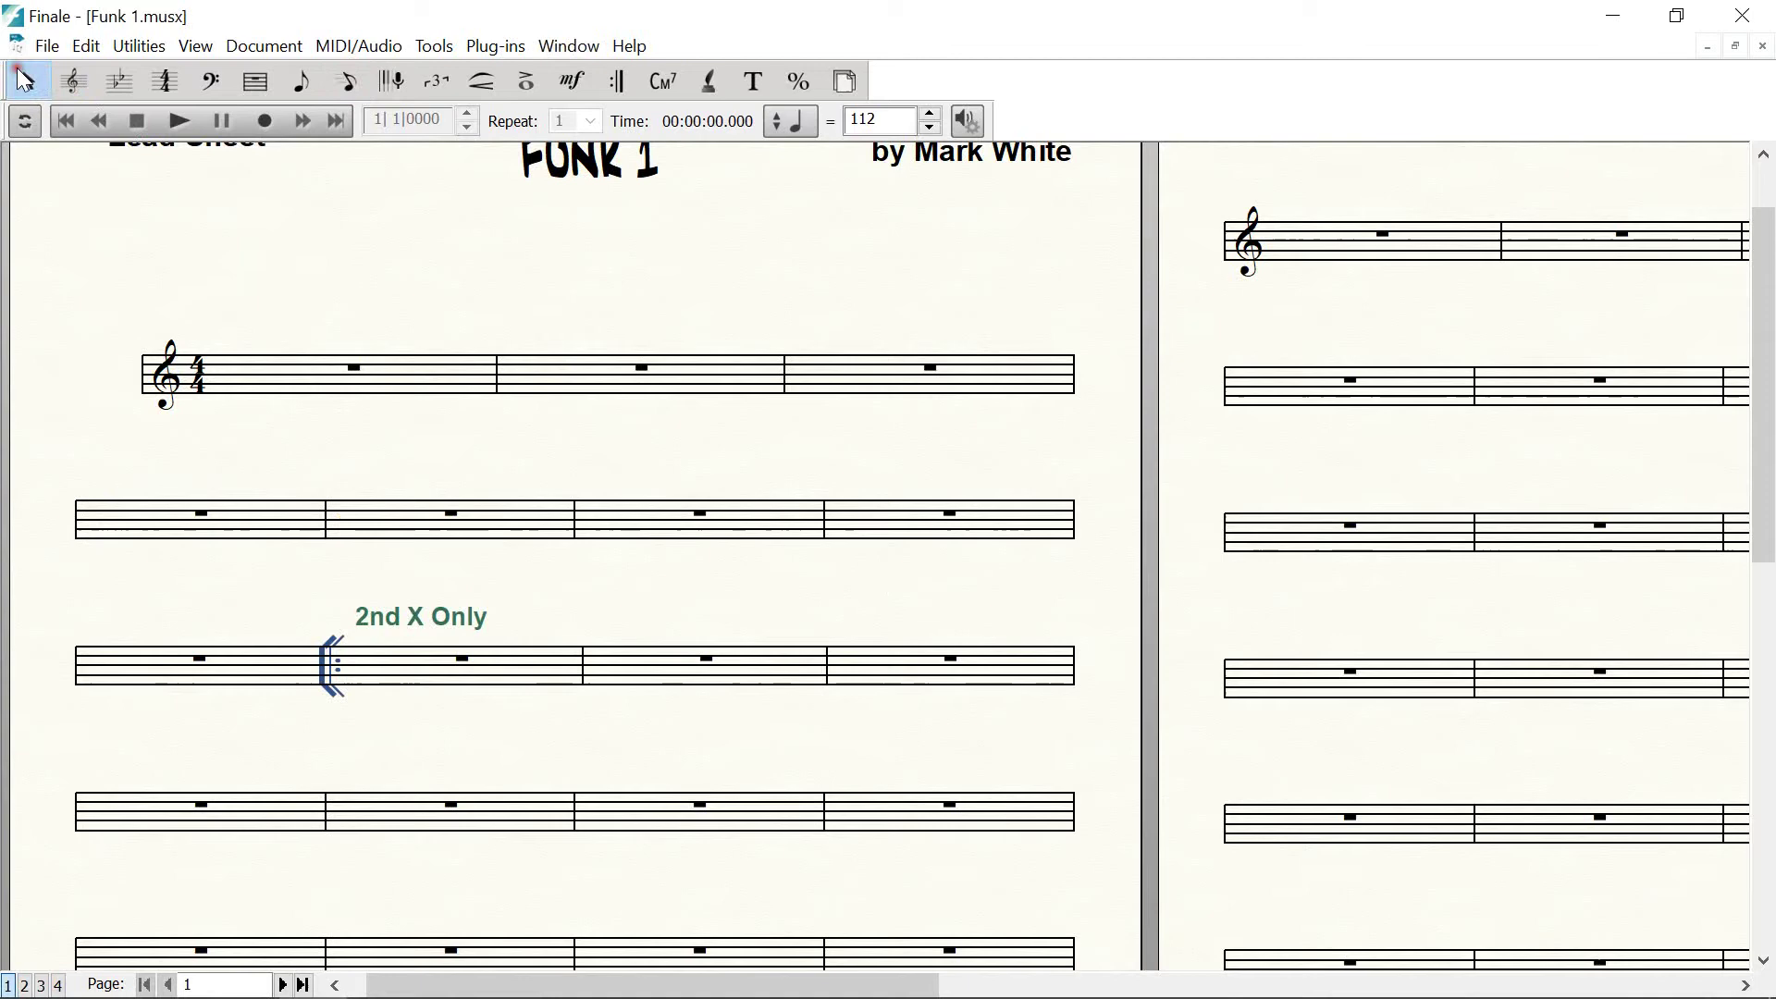
{"action": "key", "text": "ctrl+a"}
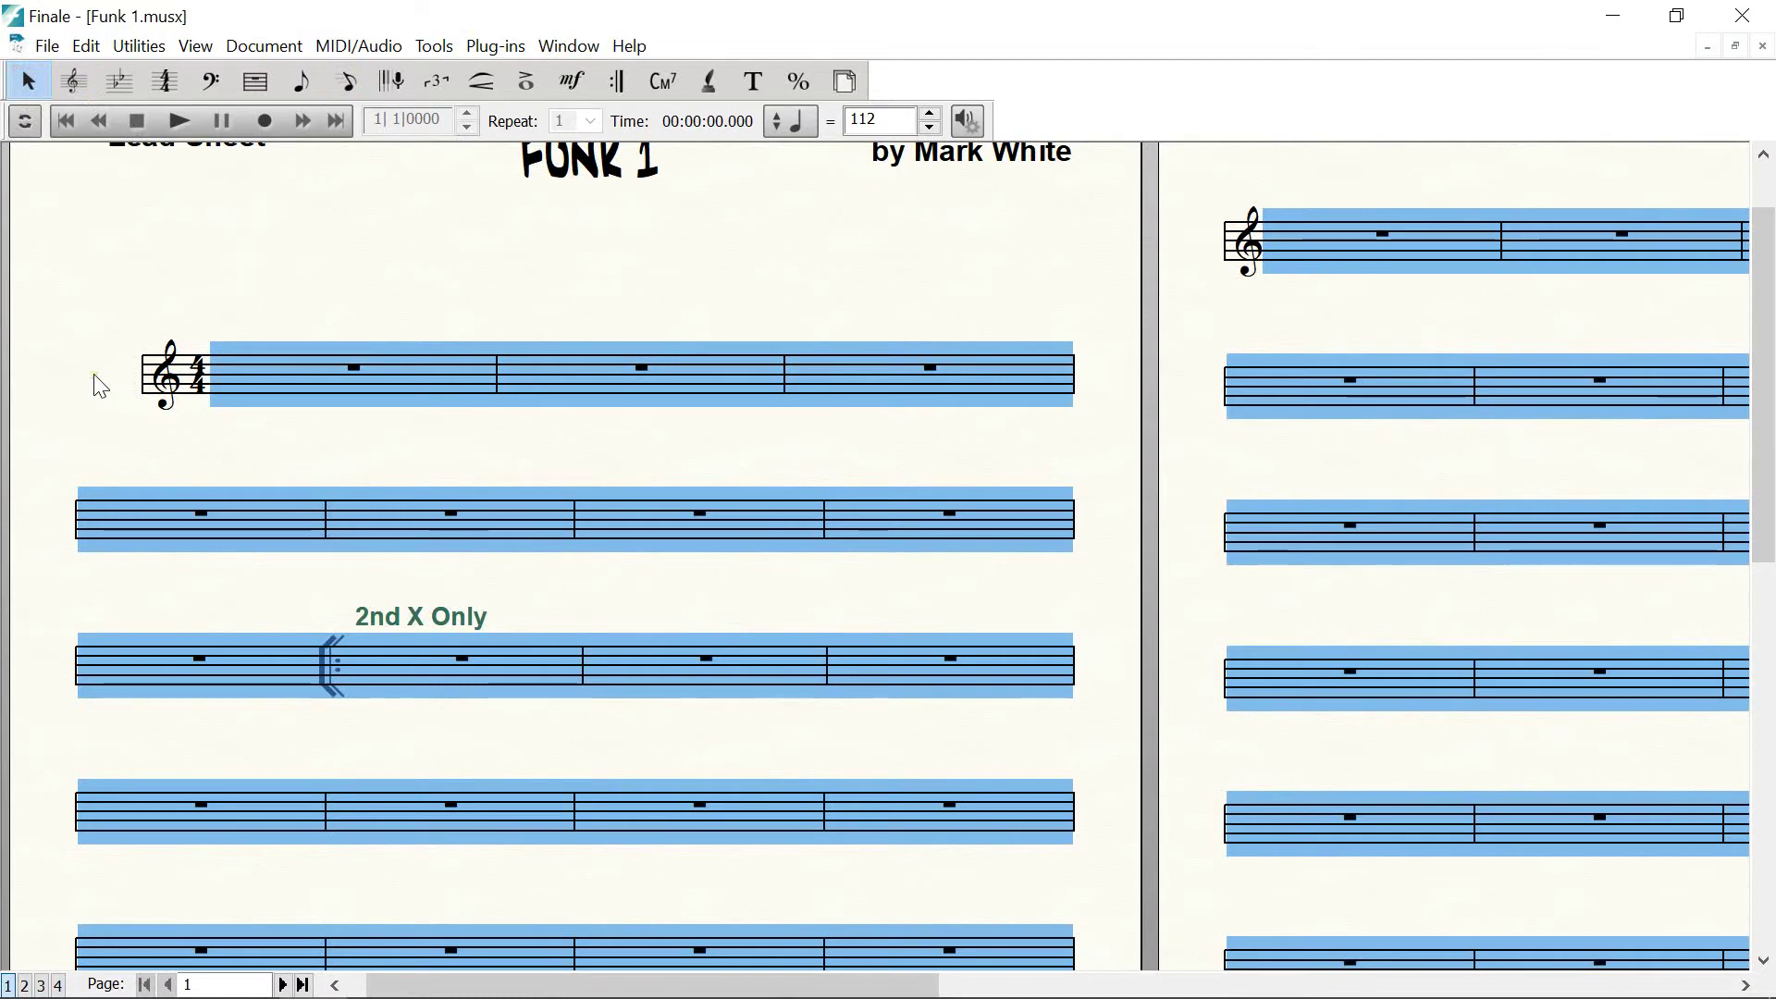
{"action": "left_click", "coordinate": [342, 272]}
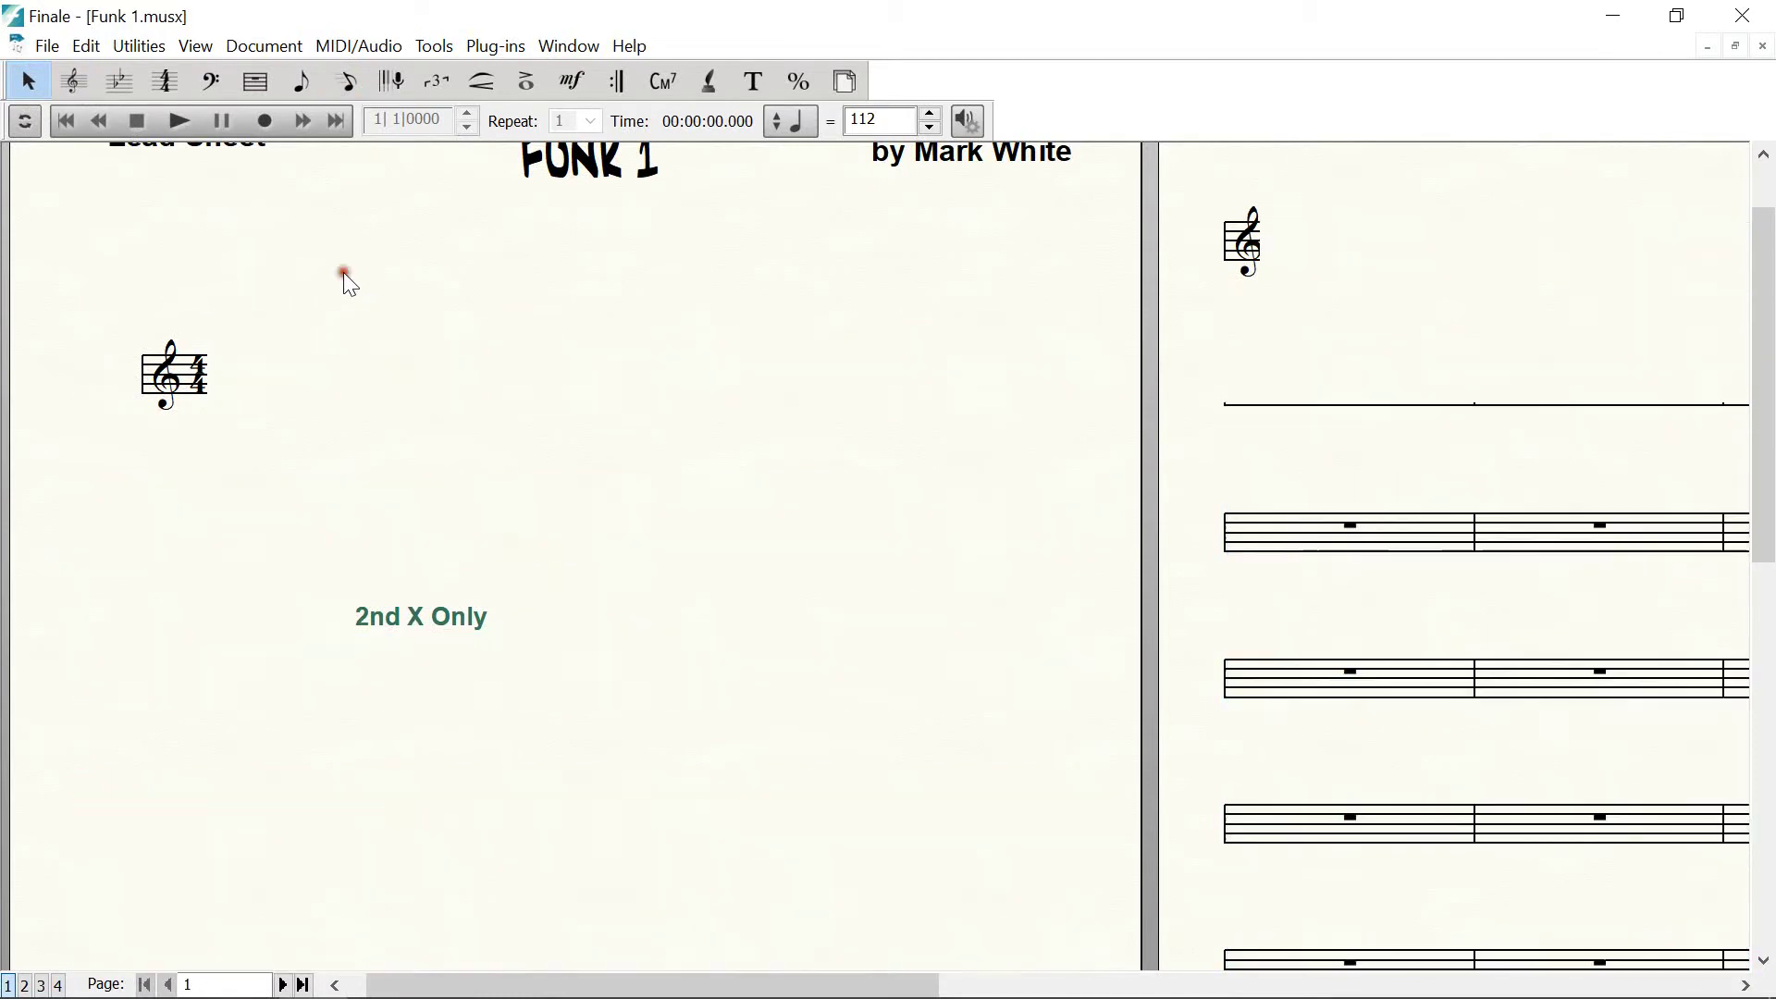
{"action": "left_click", "coordinate": [48, 519]}
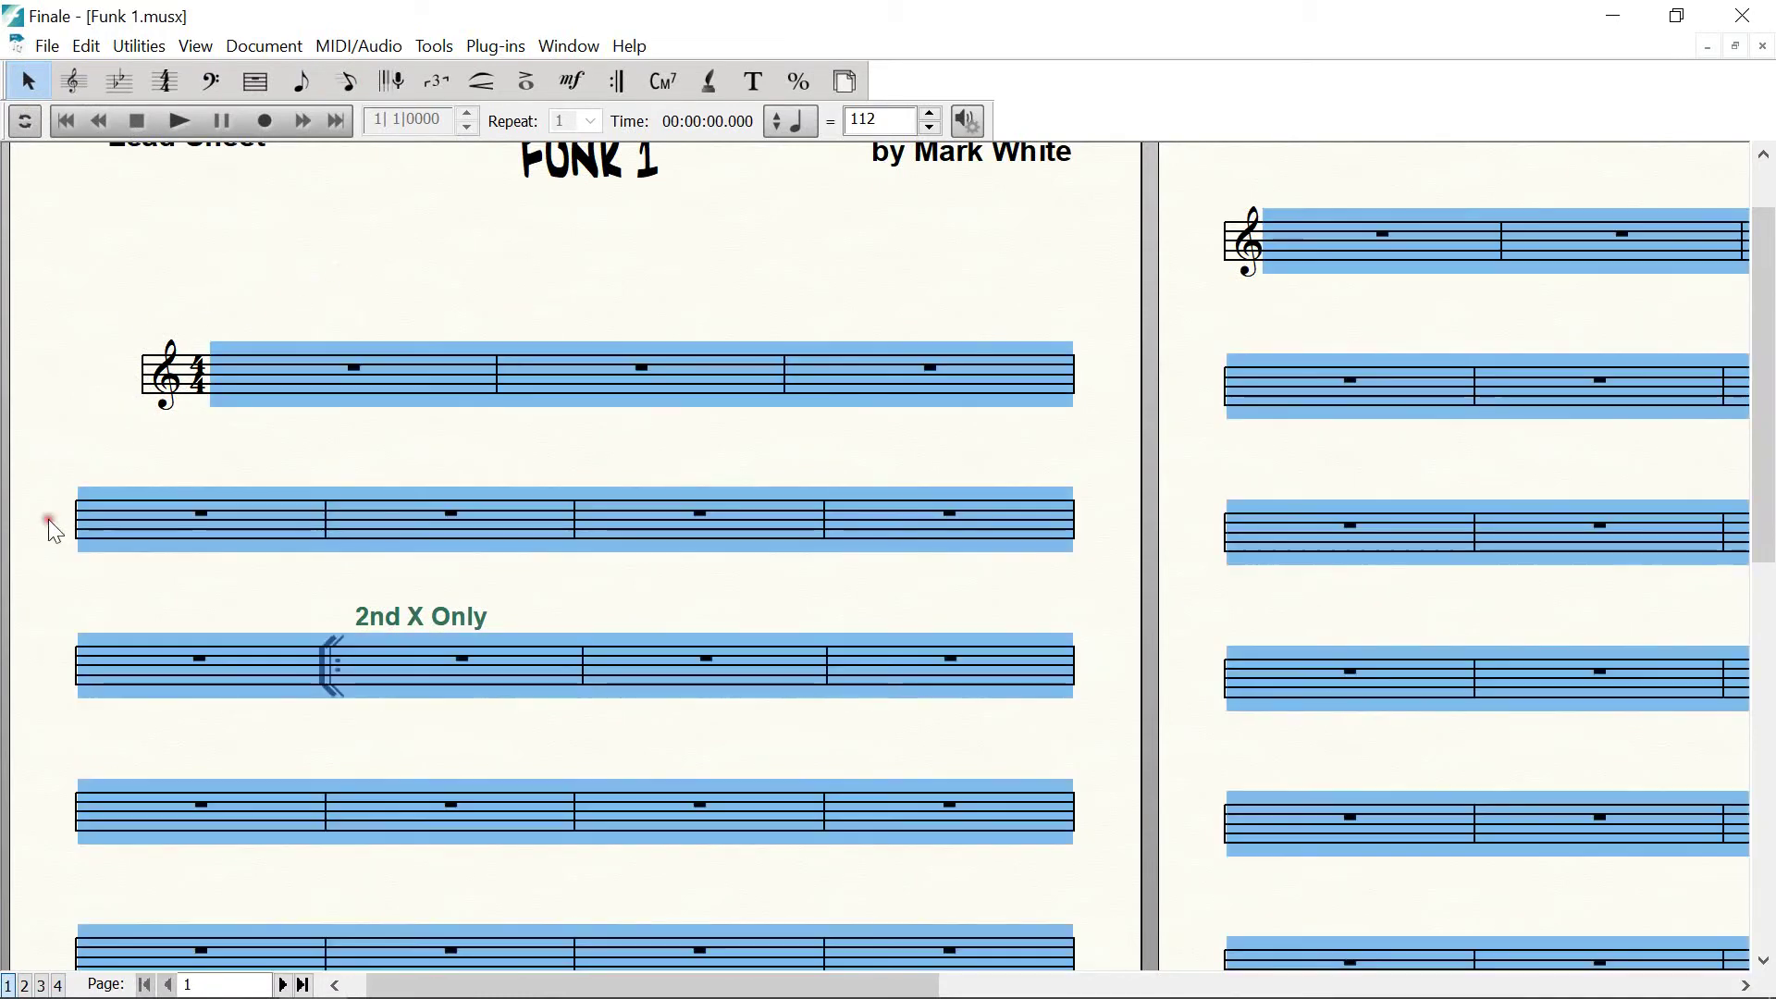
{"action": "left_click", "coordinate": [691, 249]}
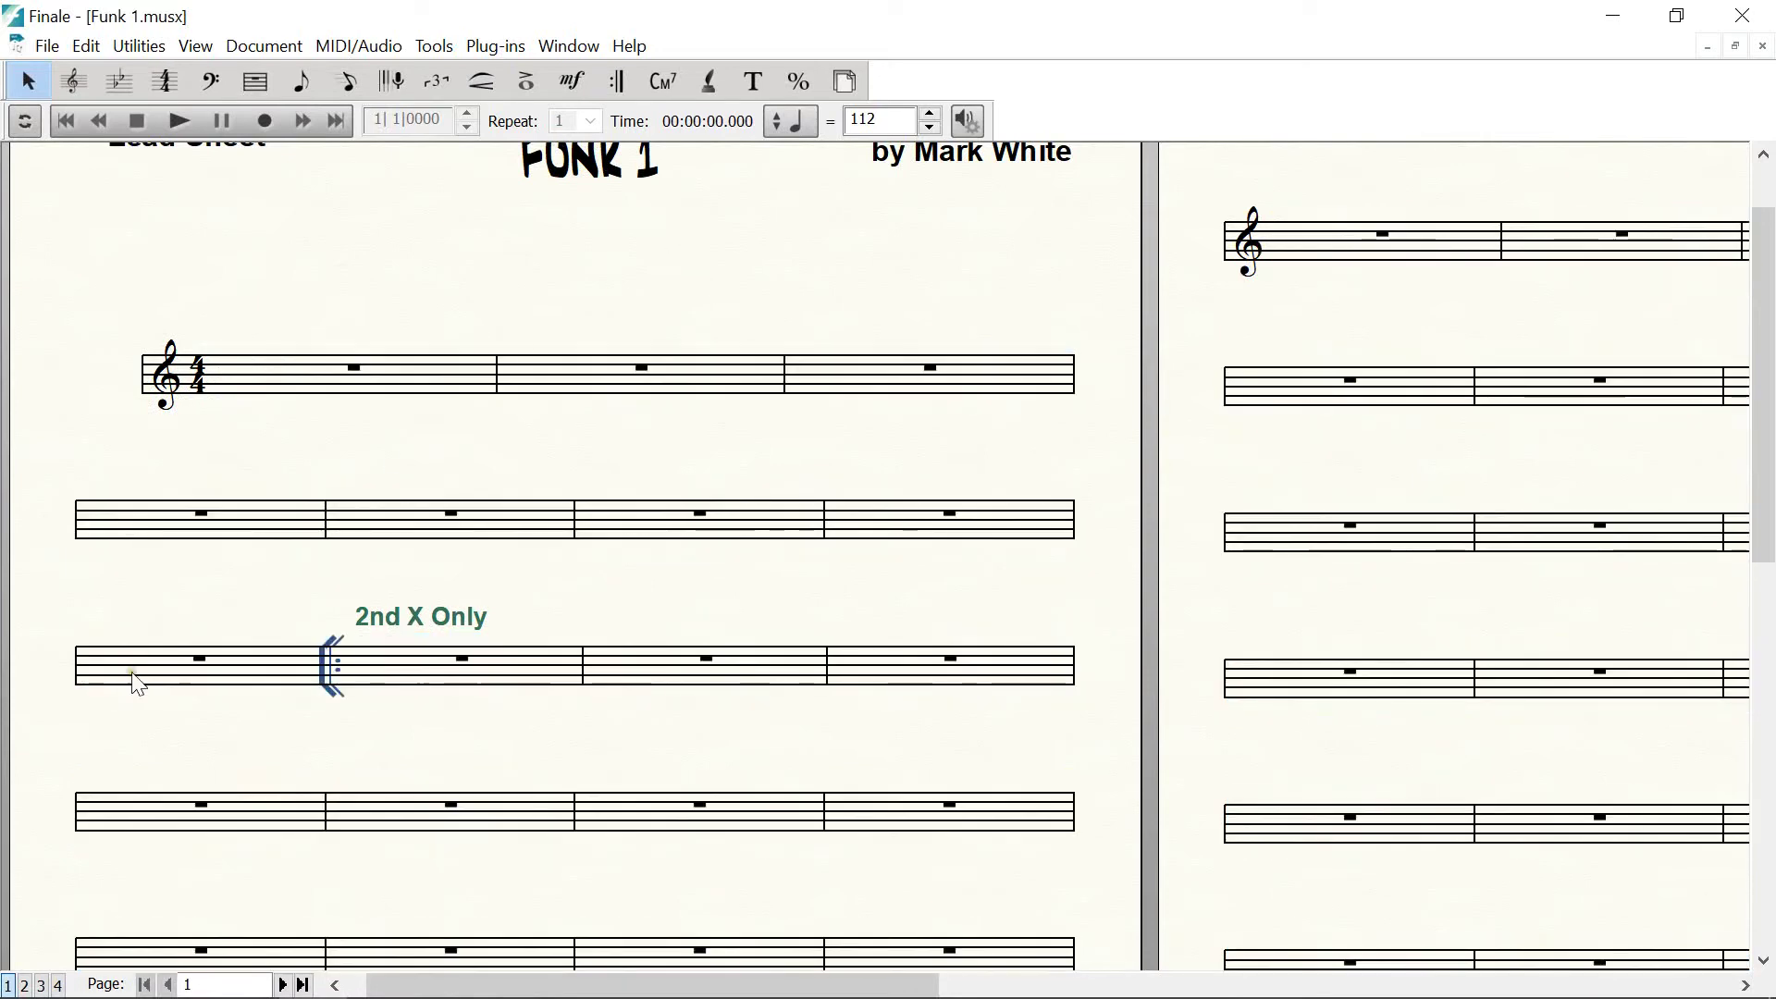
{"action": "left_click", "coordinate": [46, 818]}
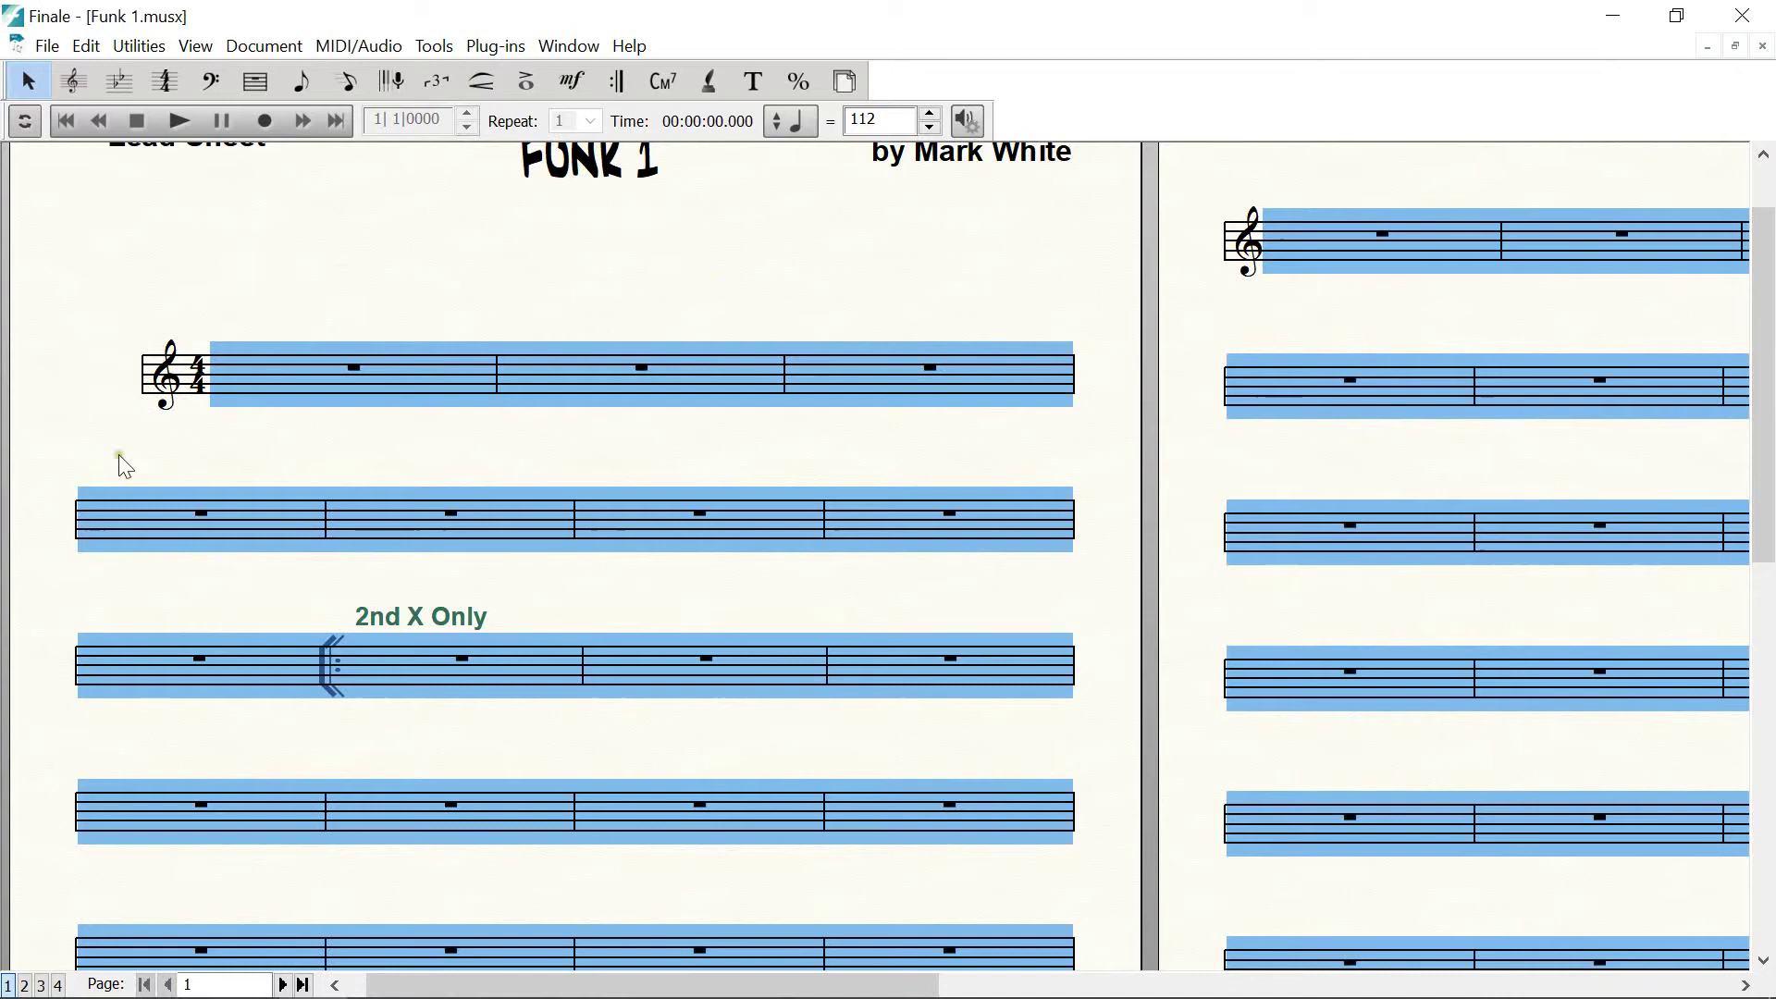
{"action": "left_click", "coordinate": [592, 278]}
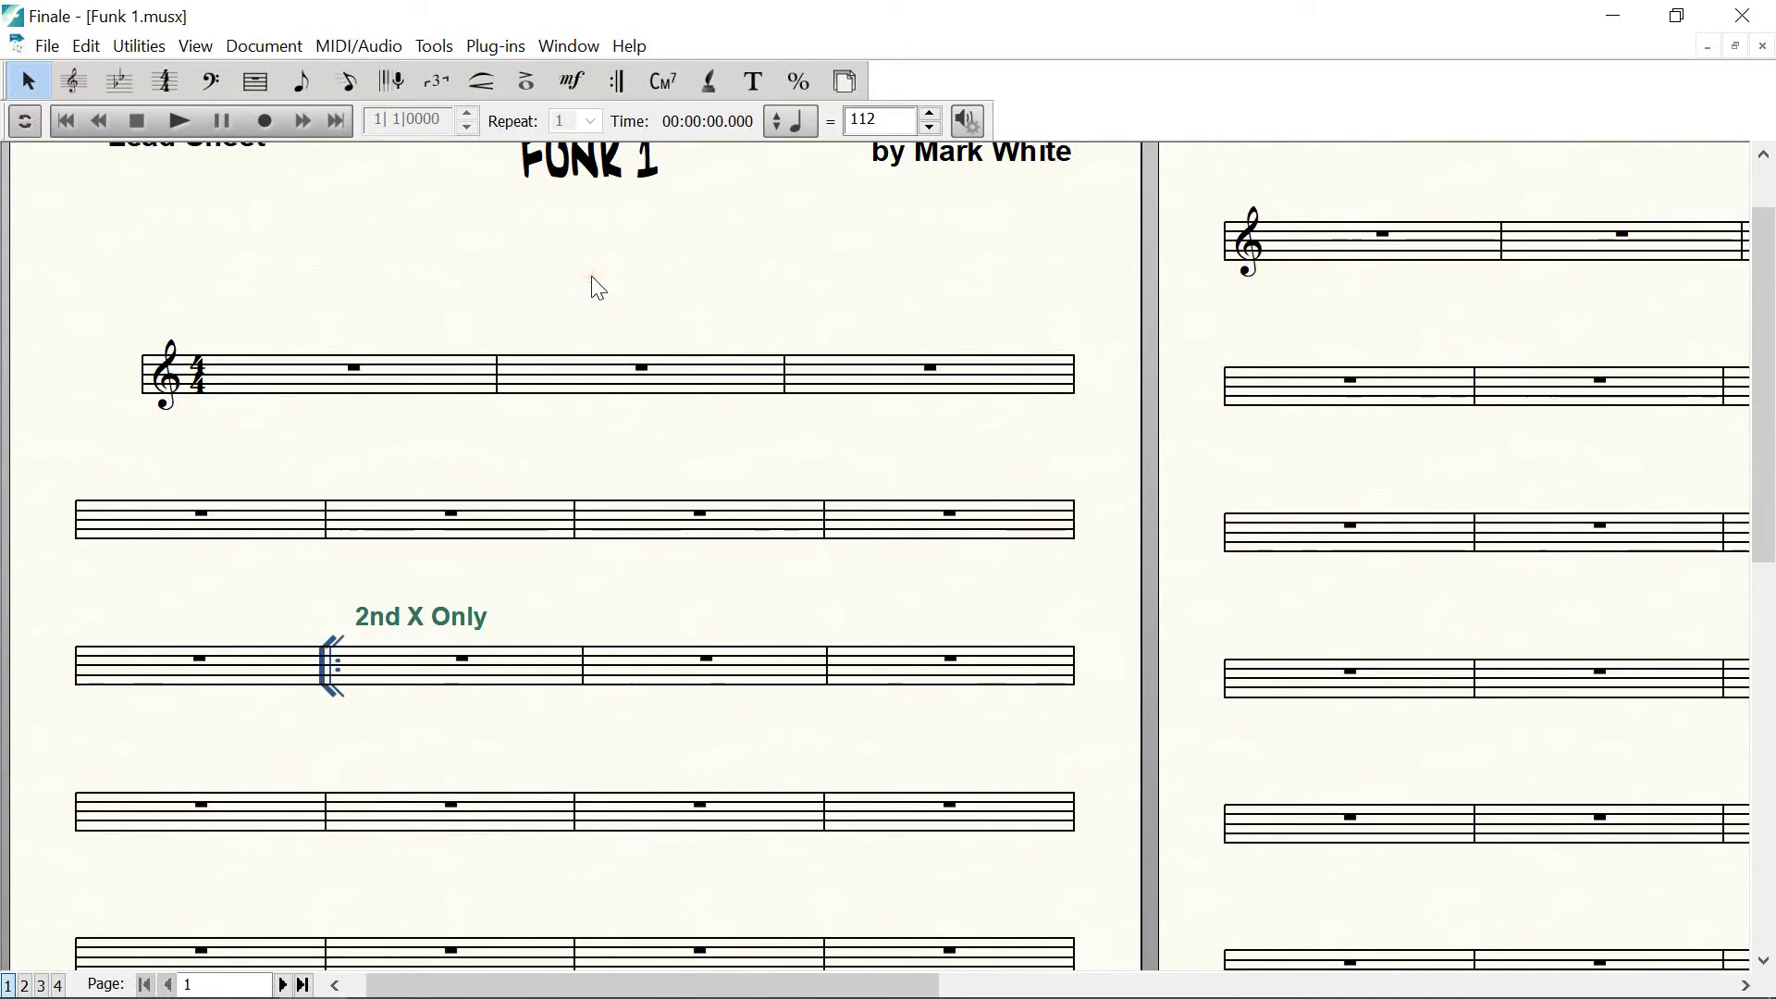
{"action": "left_click", "coordinate": [46, 508]}
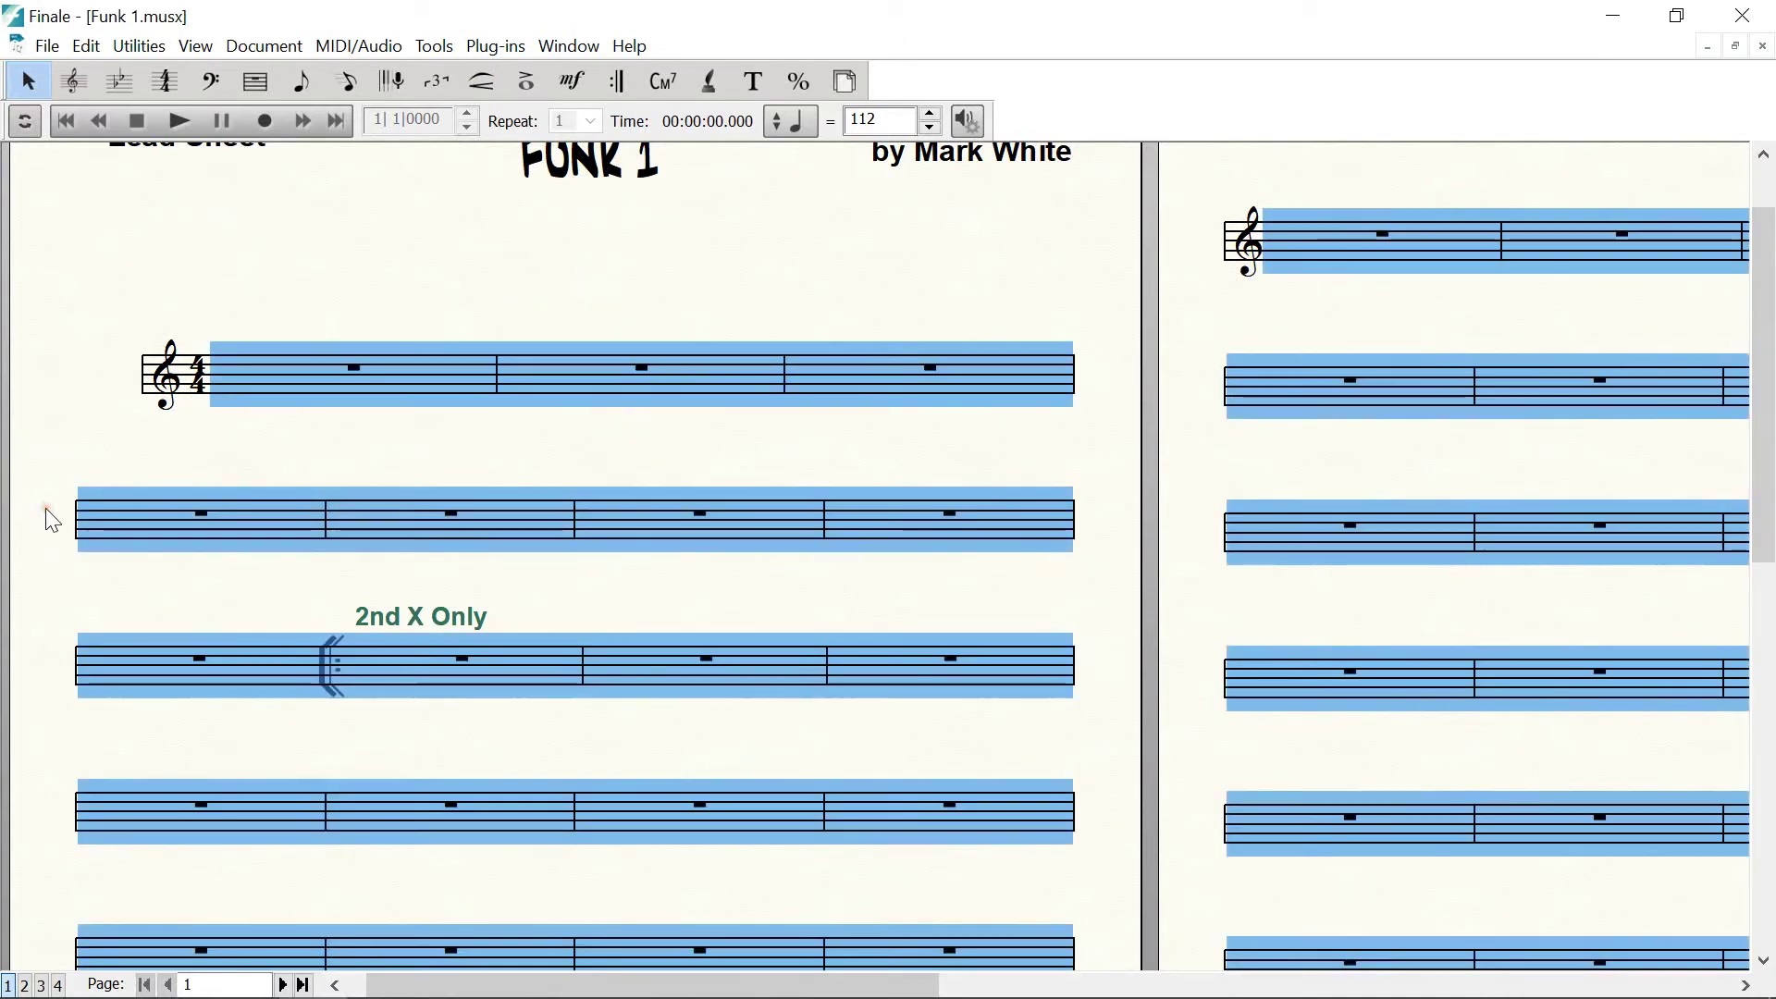
Step: Lock the systems of the whole selected score and clear the selection
{"action": "left_click", "coordinate": [139, 46]}
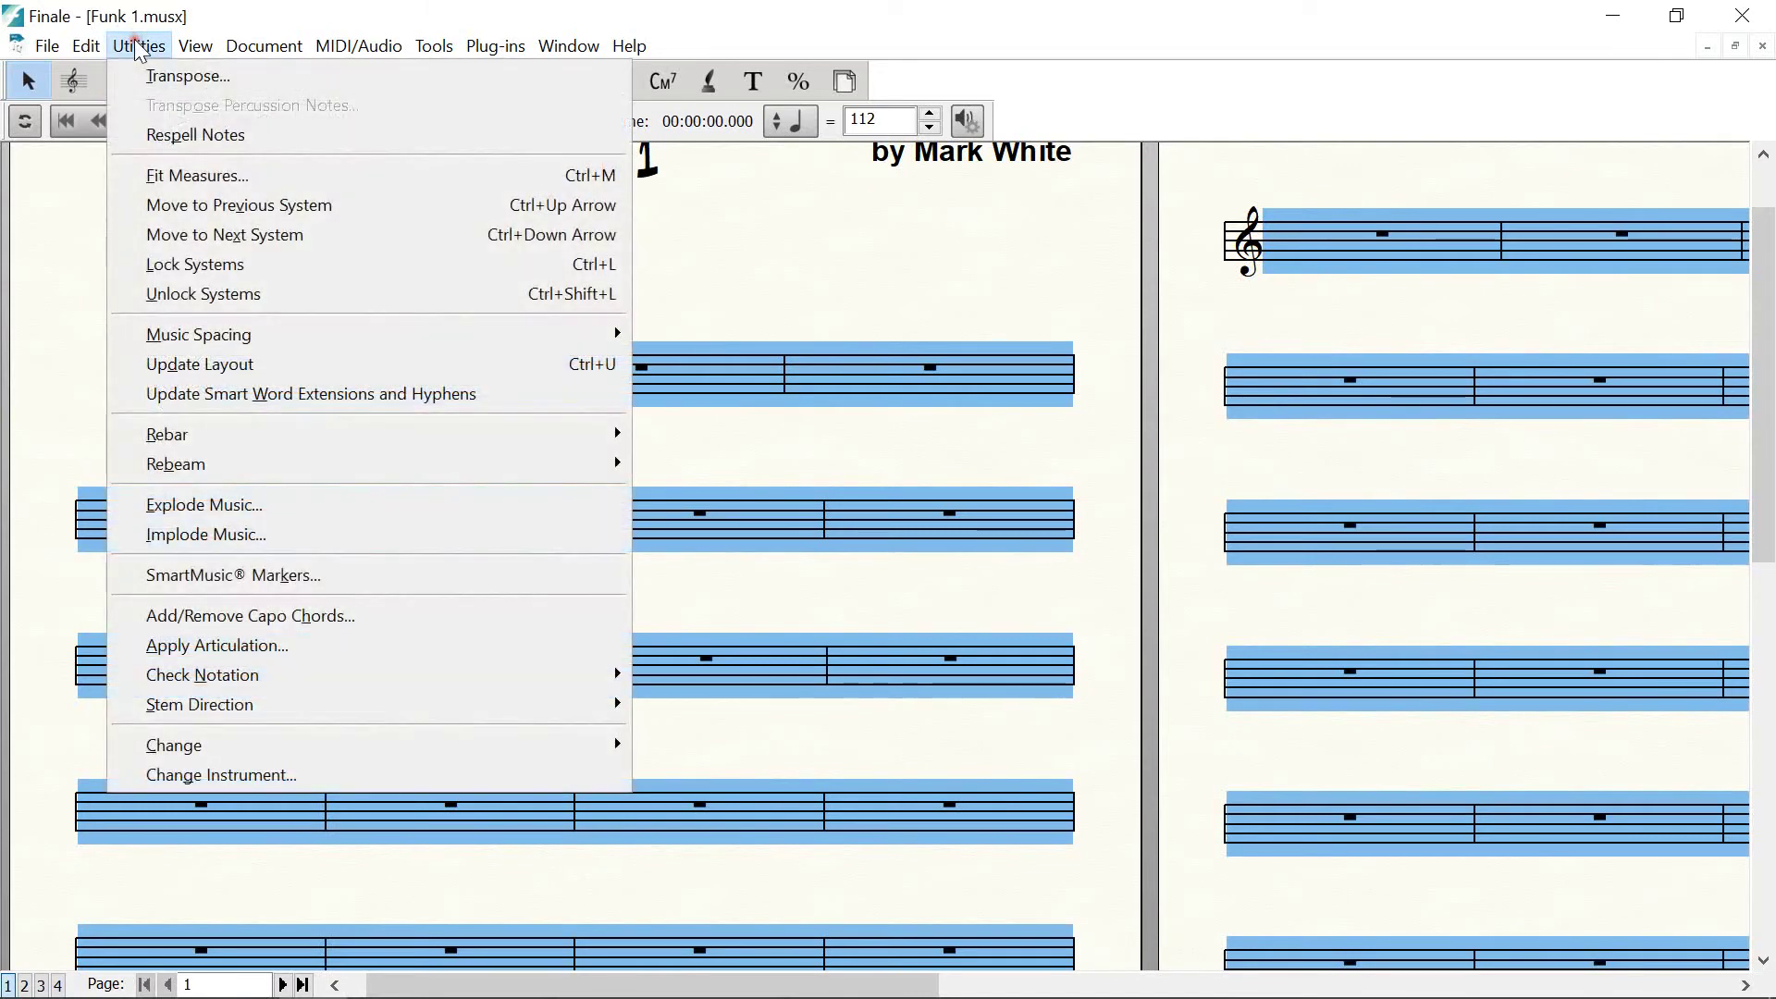
{"action": "left_click", "coordinate": [232, 268]}
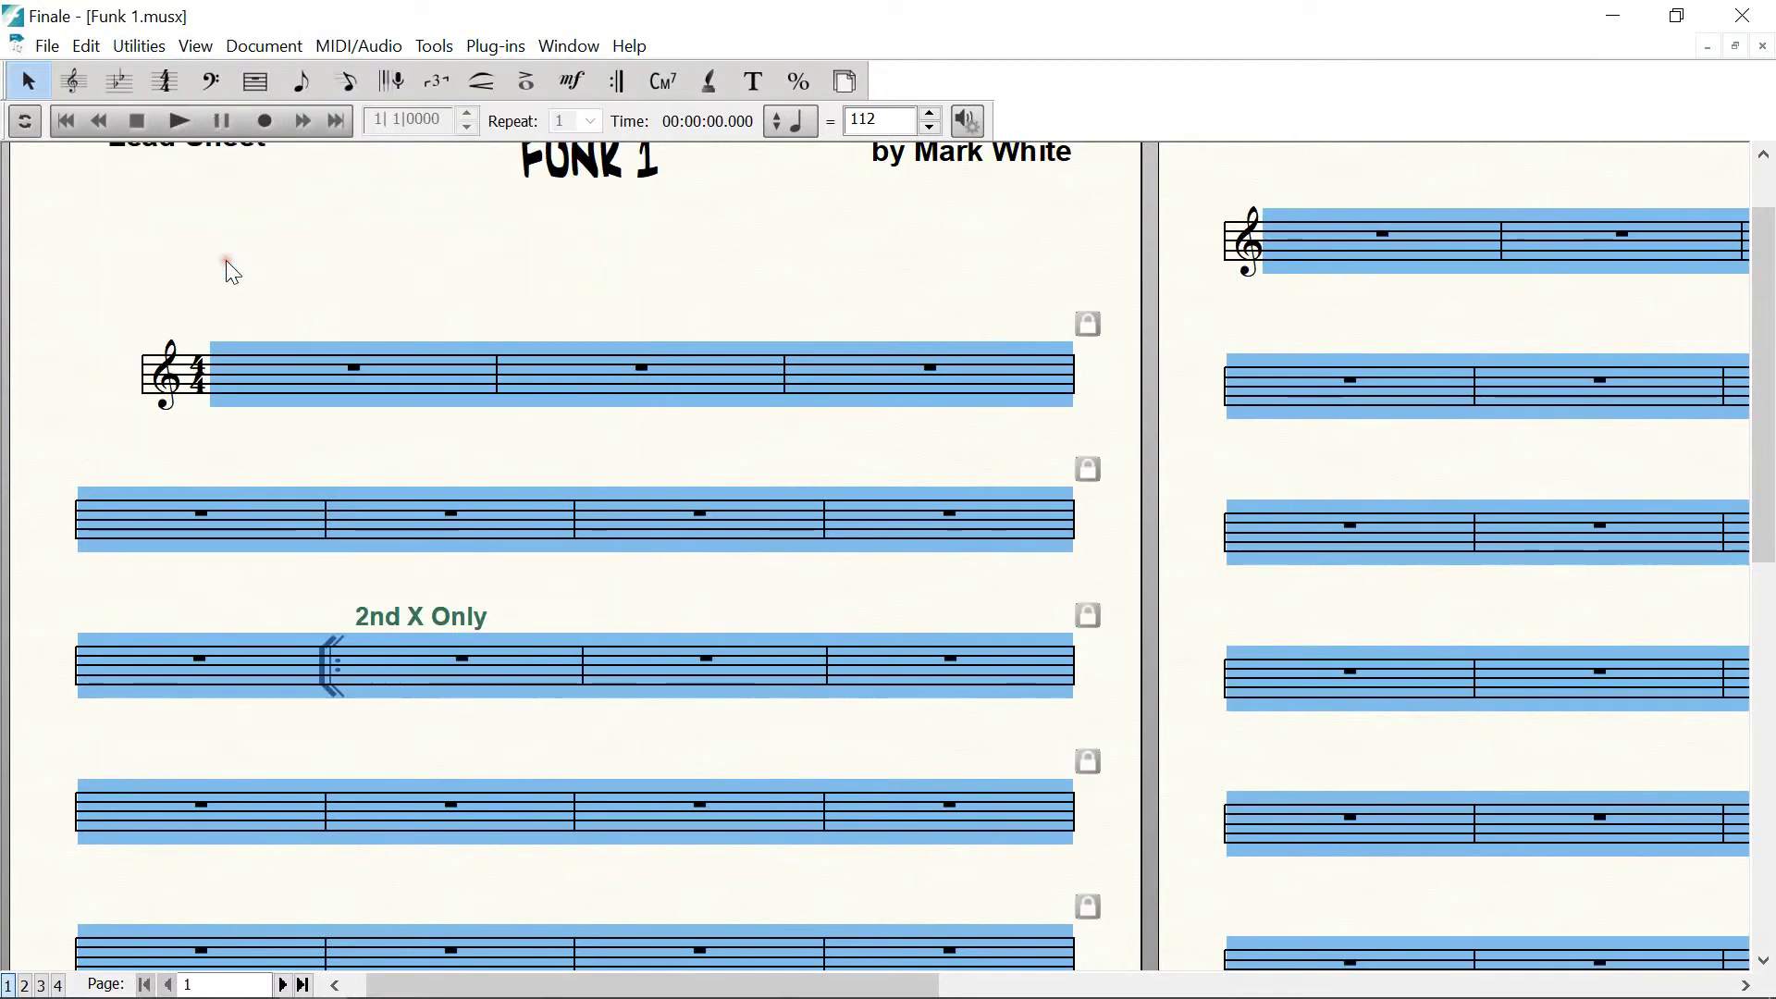
{"action": "left_click", "coordinate": [883, 276]}
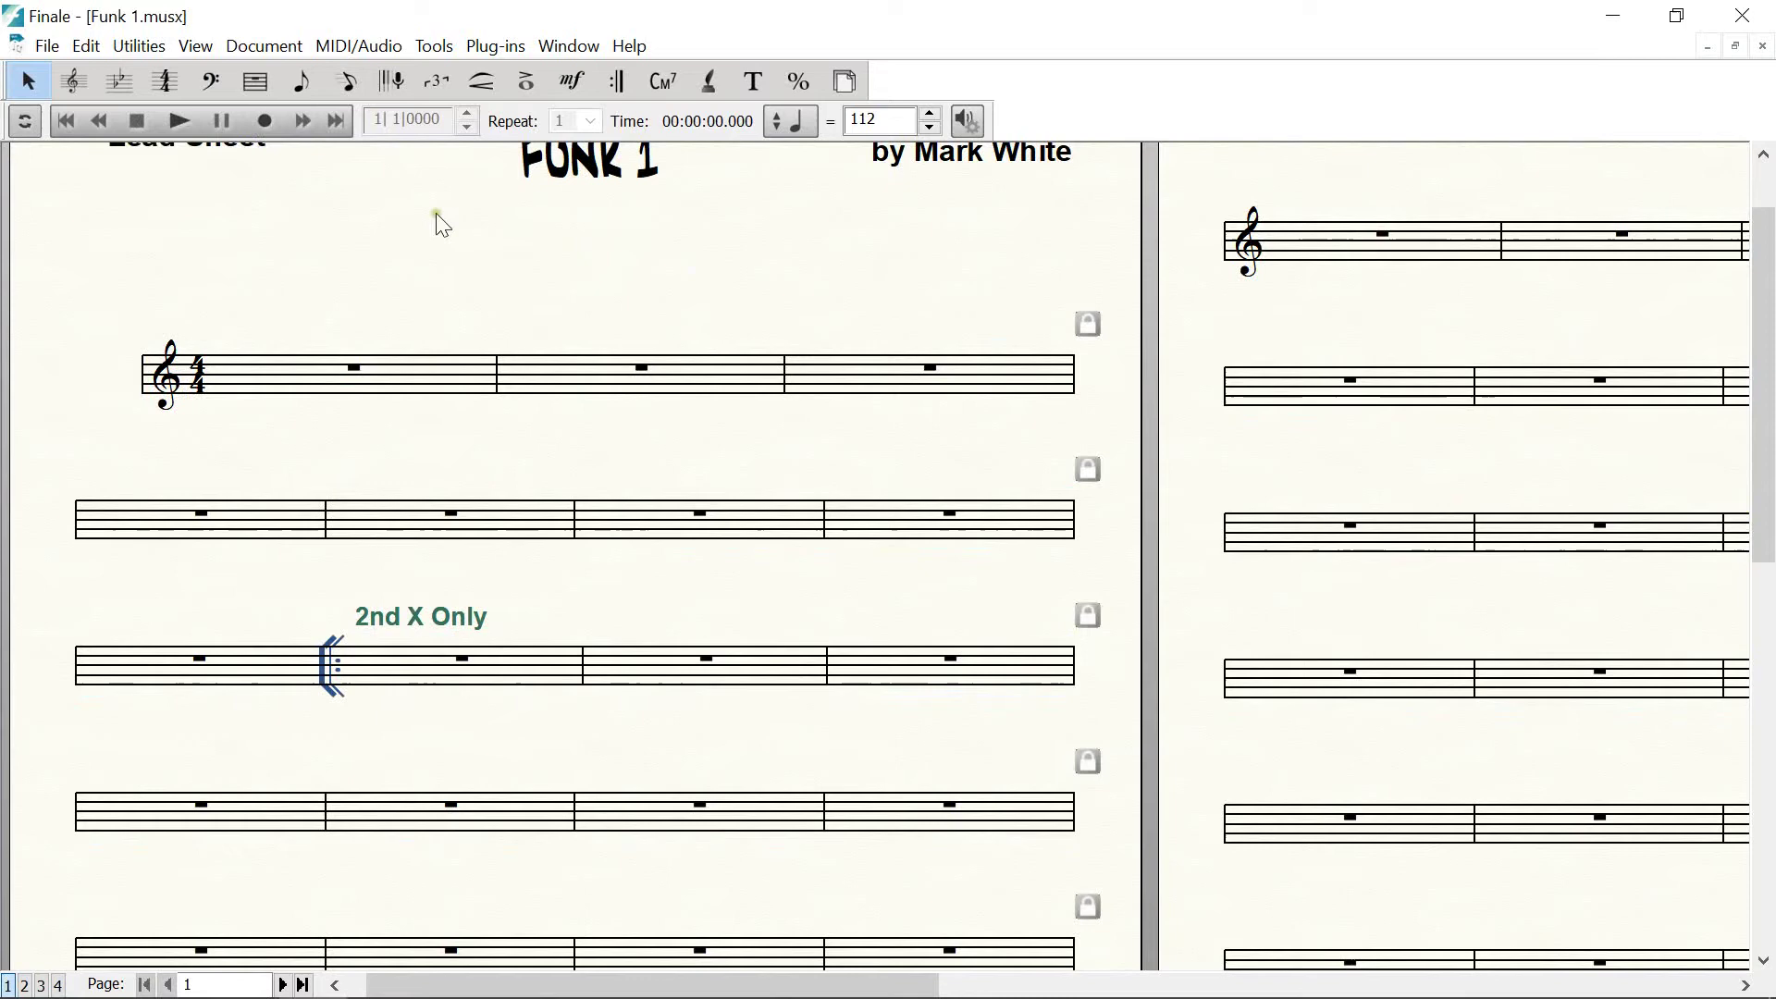
Step: Enter two half notes in each of the first seven measures with Speedy Entry, starting from the first measure
{"action": "left_click", "coordinate": [347, 80]}
{"action": "left_click", "coordinate": [319, 366]}
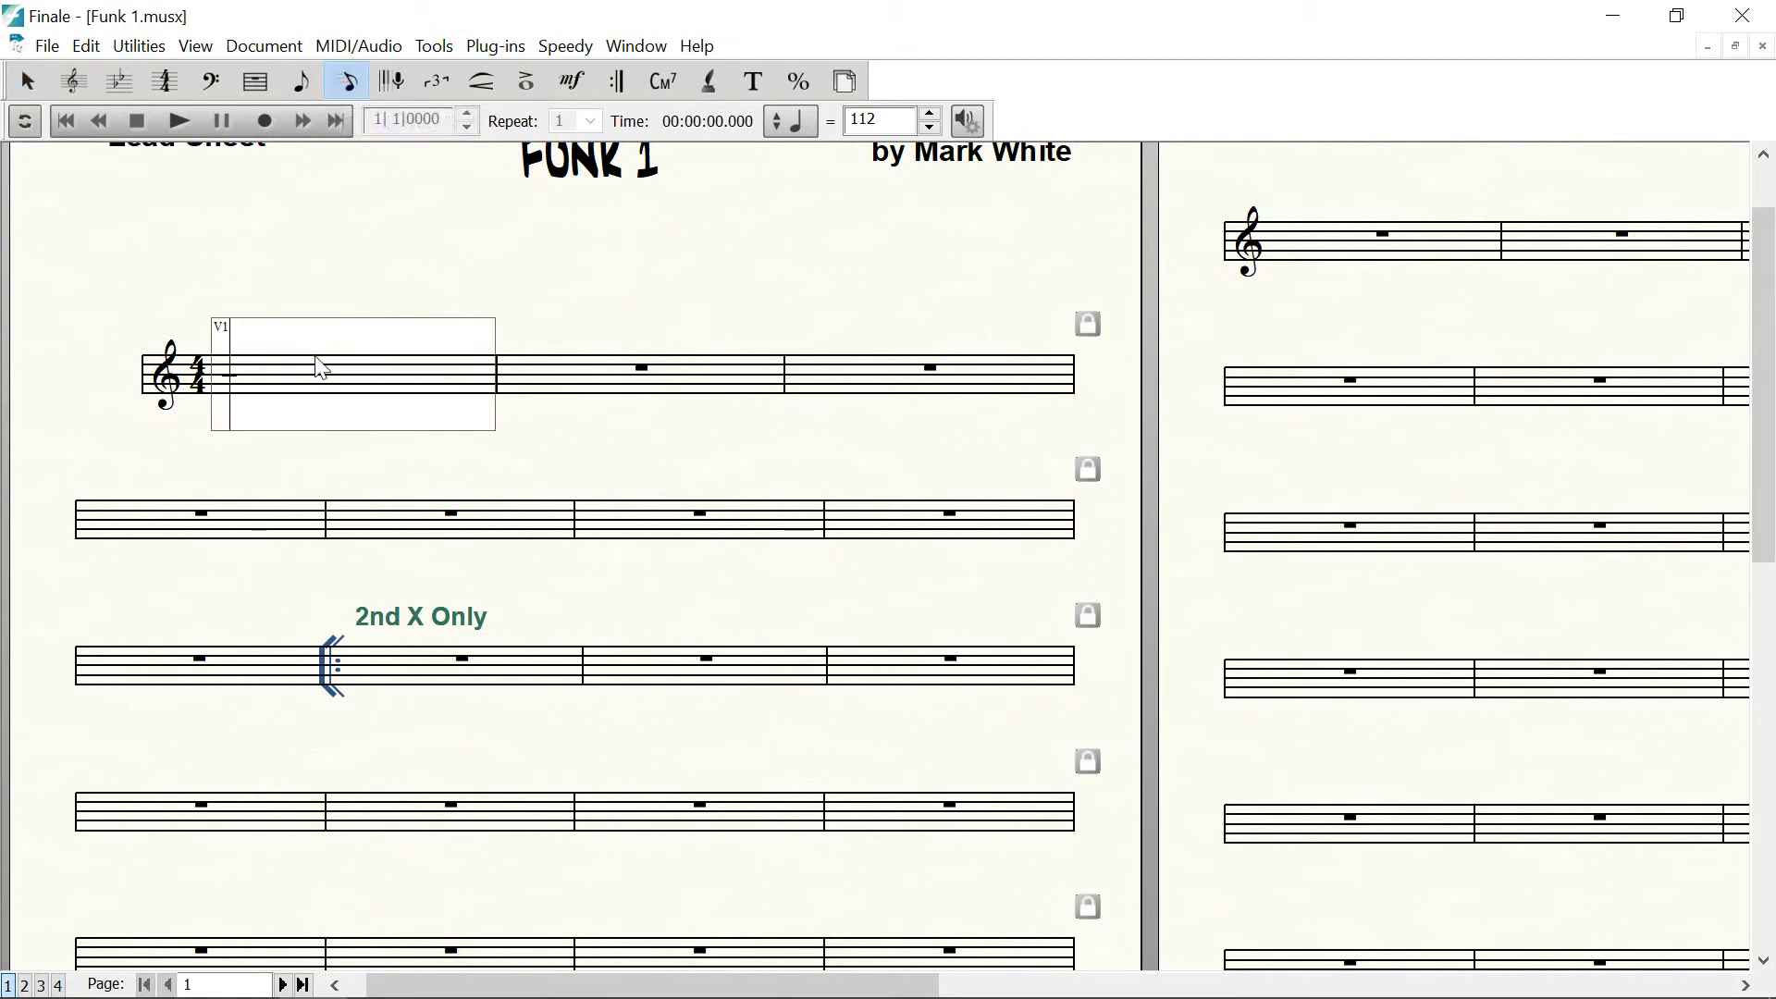
{"action": "key", "text": "6"}
{"action": "key", "text": "6"}
{"action": "key", "text": "6"}
{"action": "key", "text": "6"}
{"action": "key", "text": "6"}
{"action": "key", "text": "6"}
{"action": "key", "text": "6"}
{"action": "key", "text": "6"}
{"action": "key", "text": "6"}
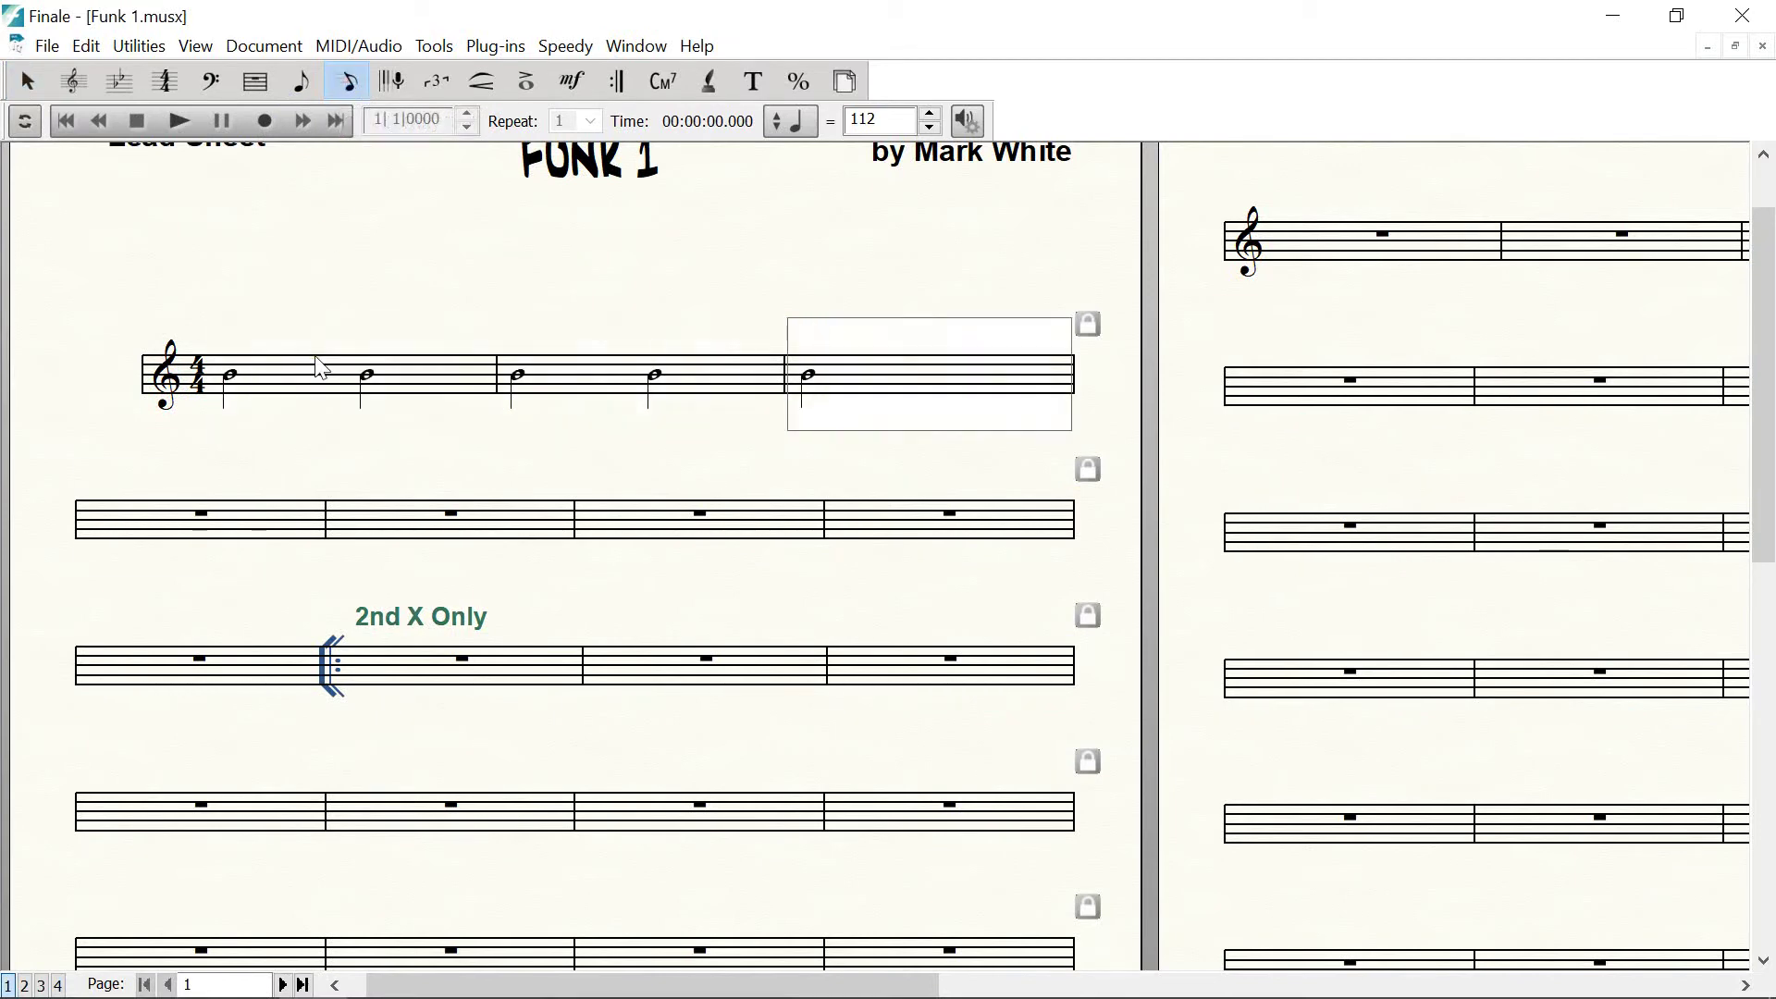
{"action": "key", "text": "6"}
{"action": "key", "text": "6"}
{"action": "key", "text": "6"}
{"action": "key", "text": "6"}
{"action": "key", "text": "6"}
Step: Enter one whole note in each of measures 8 to 13 and leave the Speedy Entry frame
{"action": "key", "text": "7"}
{"action": "key", "text": "7"}
{"action": "key", "text": "7"}
{"action": "key", "text": "7"}
{"action": "key", "text": "7"}
{"action": "key", "text": "7"}
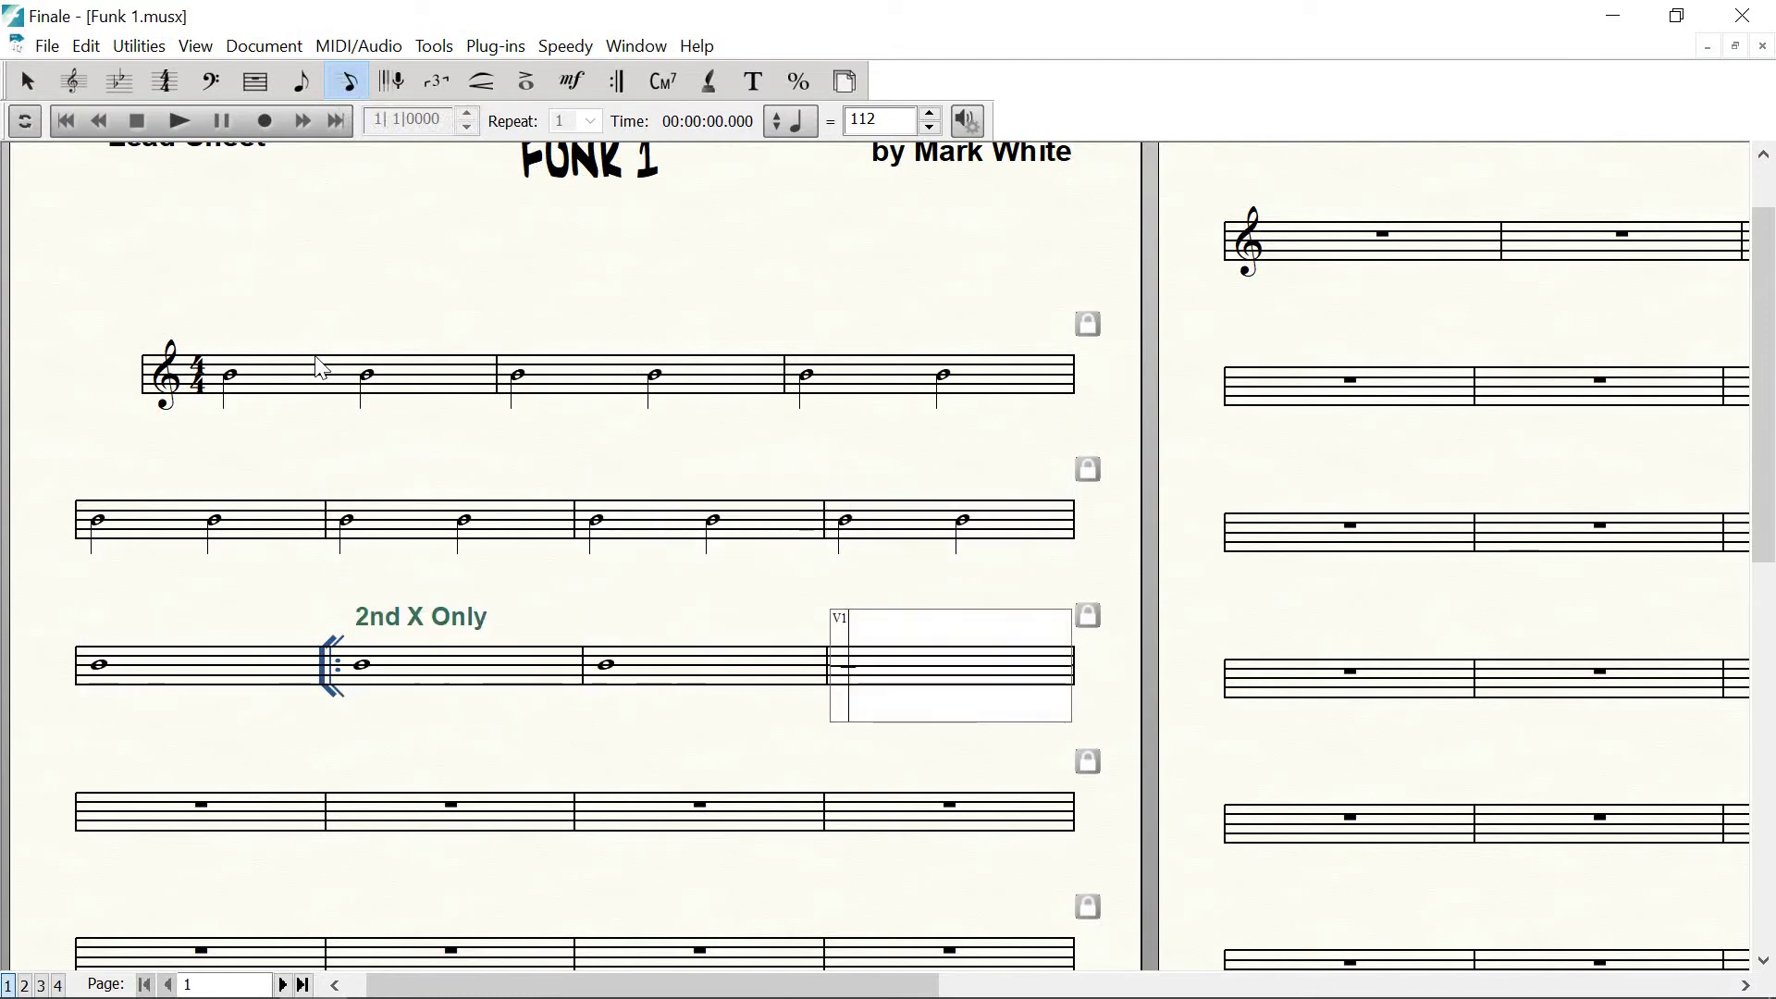
{"action": "left_click", "coordinate": [353, 276]}
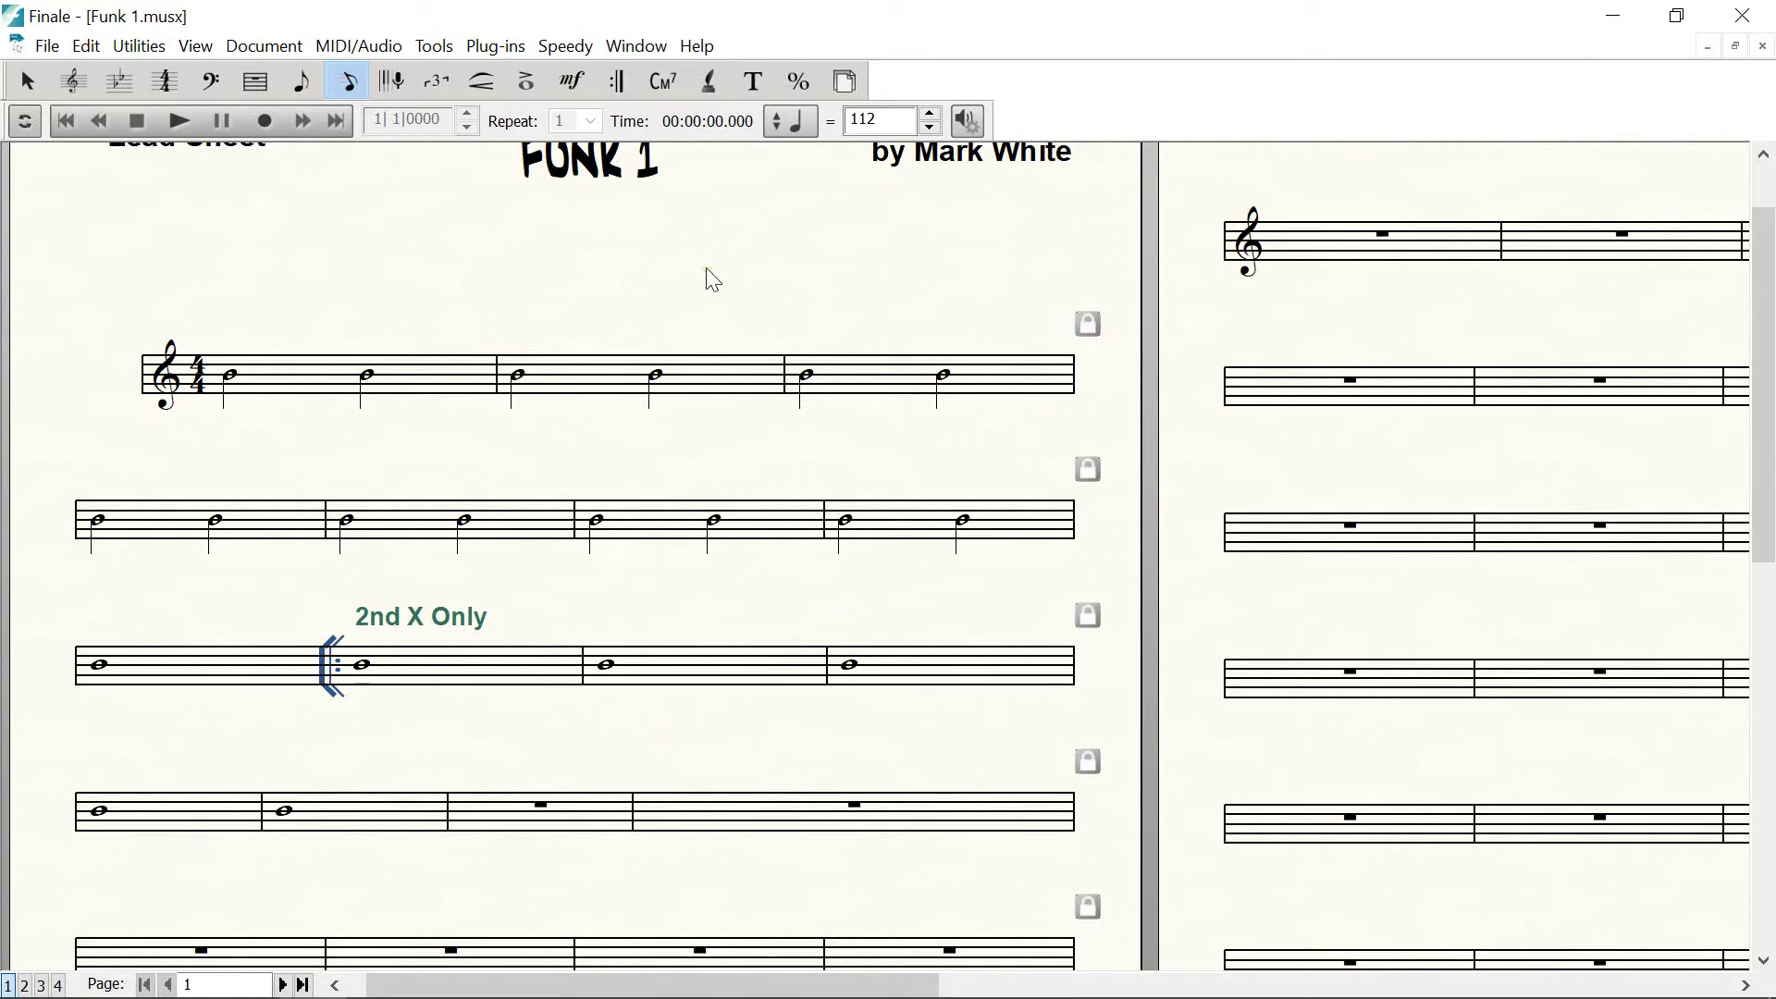
Step: Hide the page layout icons so that no system lock symbols are displayed in the score
{"action": "key", "text": "XF86AudioRaiseVolume"}
{"action": "left_click", "coordinate": [198, 48]}
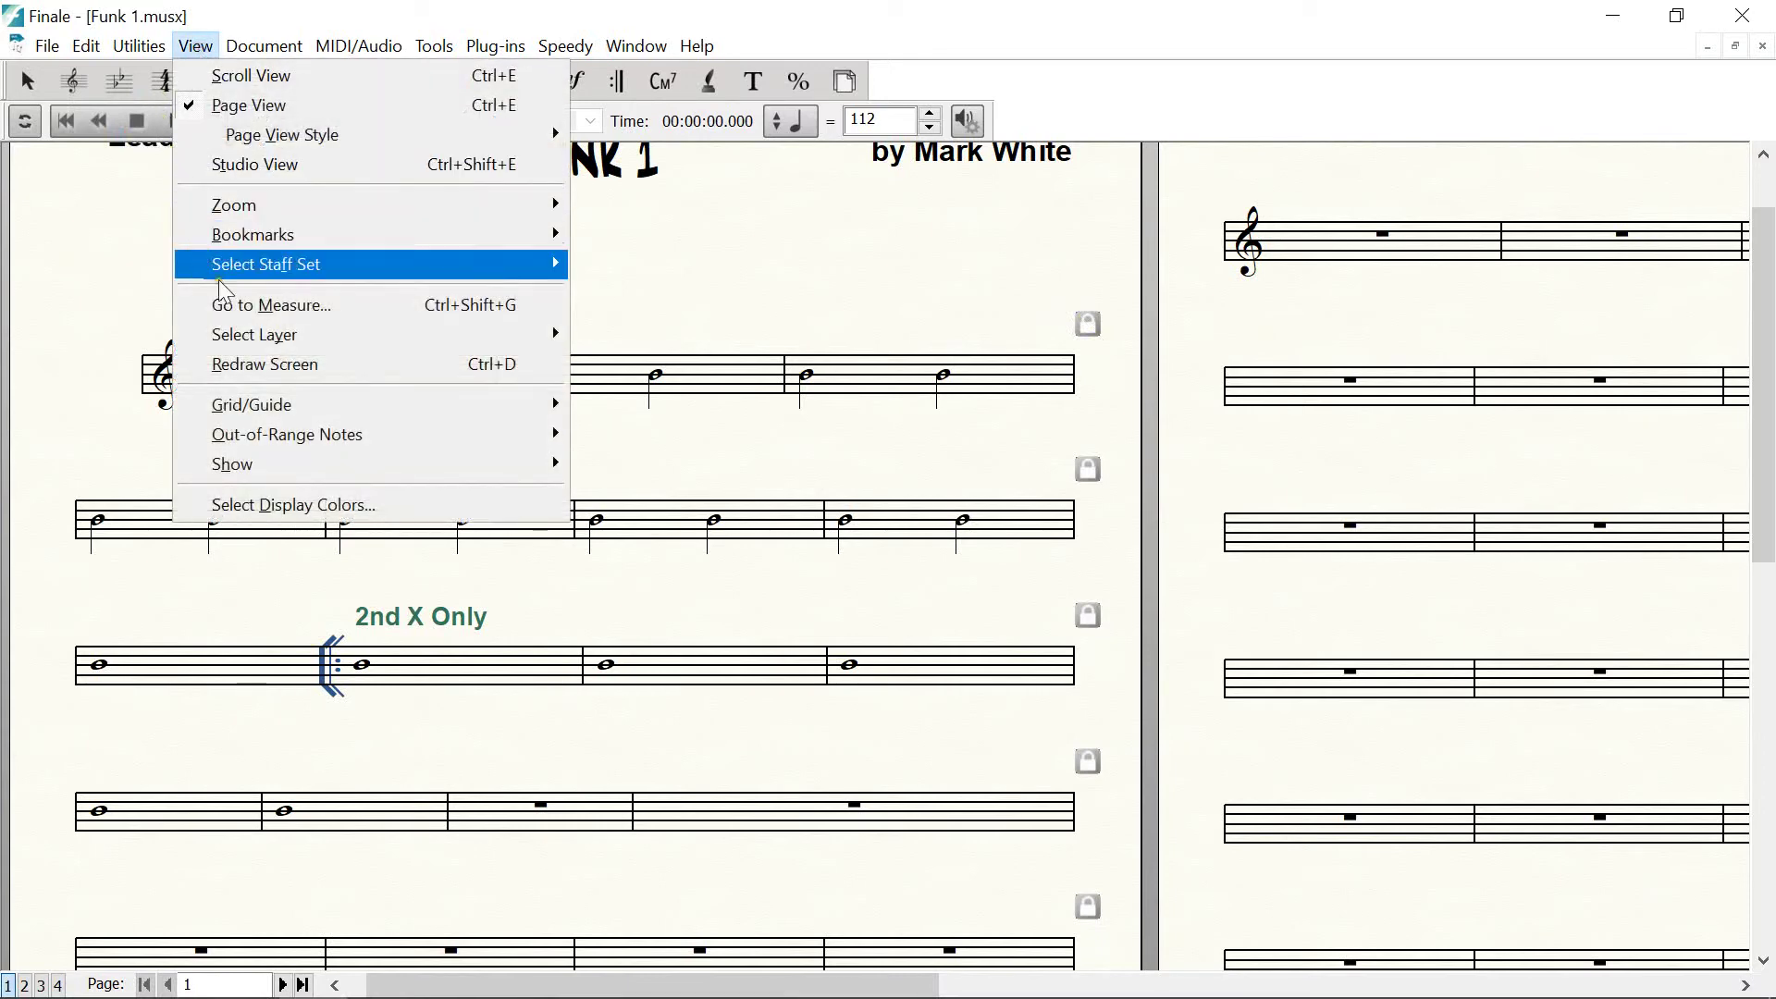
{"action": "mouse_move", "coordinate": [367, 470]}
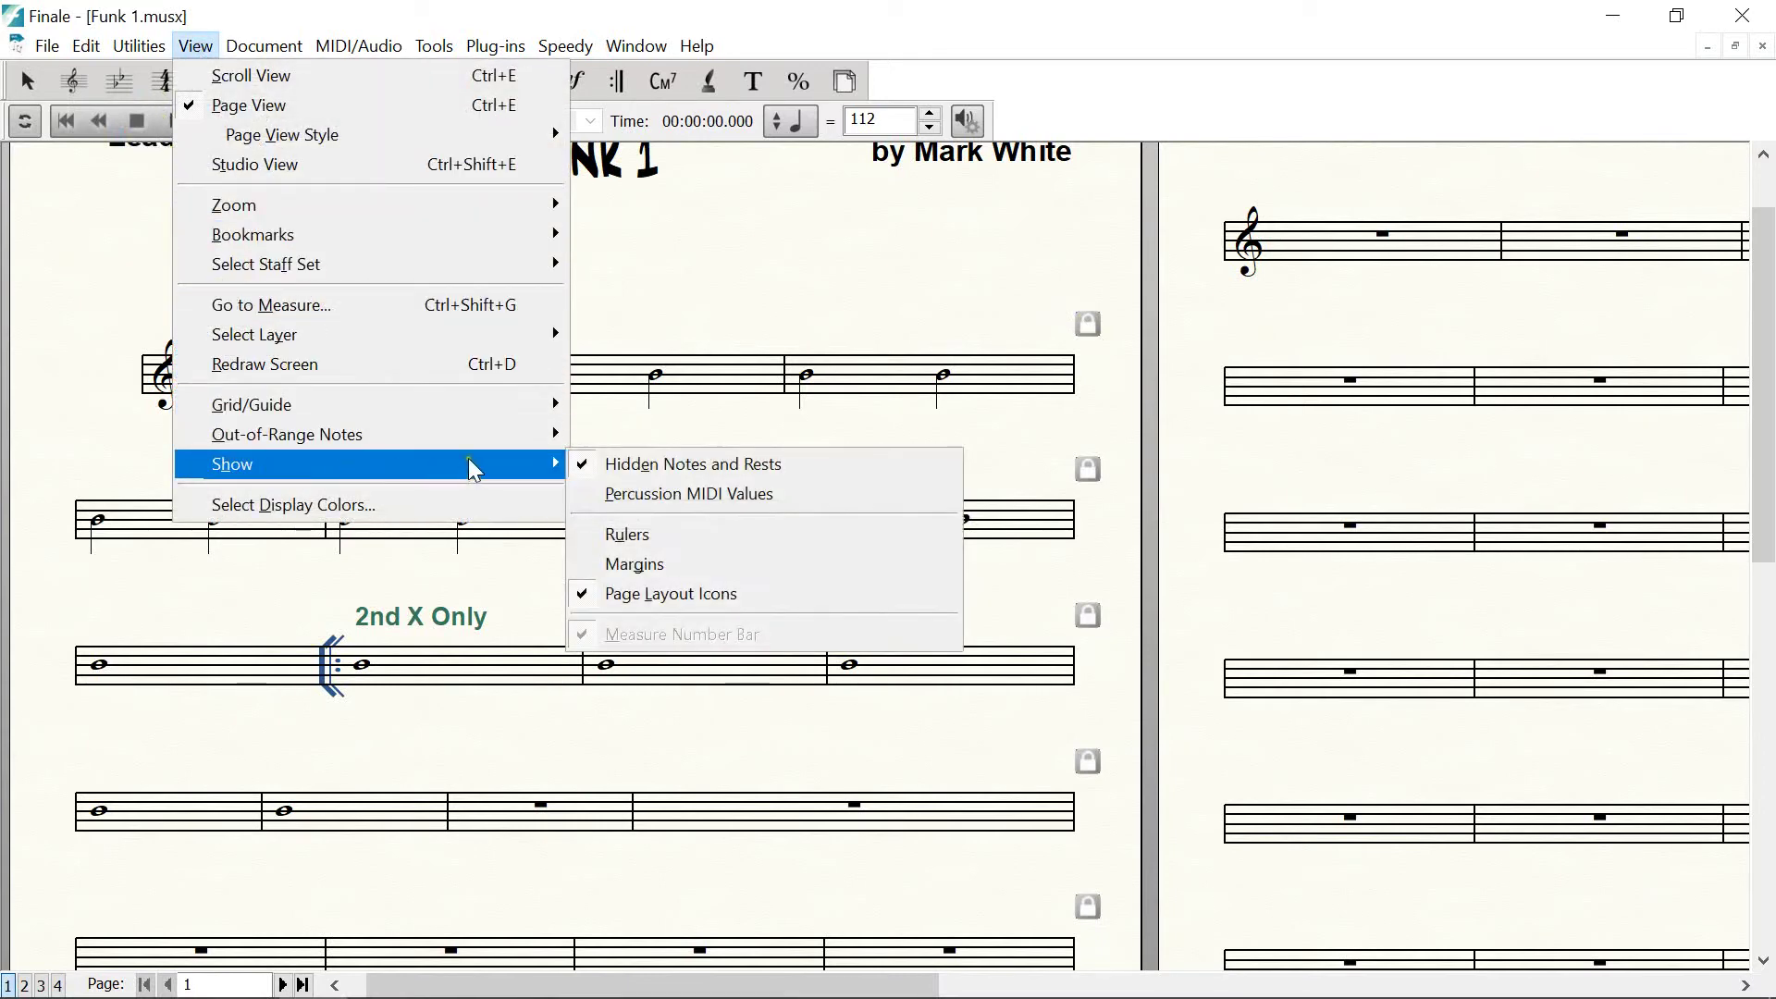
{"action": "left_click", "coordinate": [584, 601]}
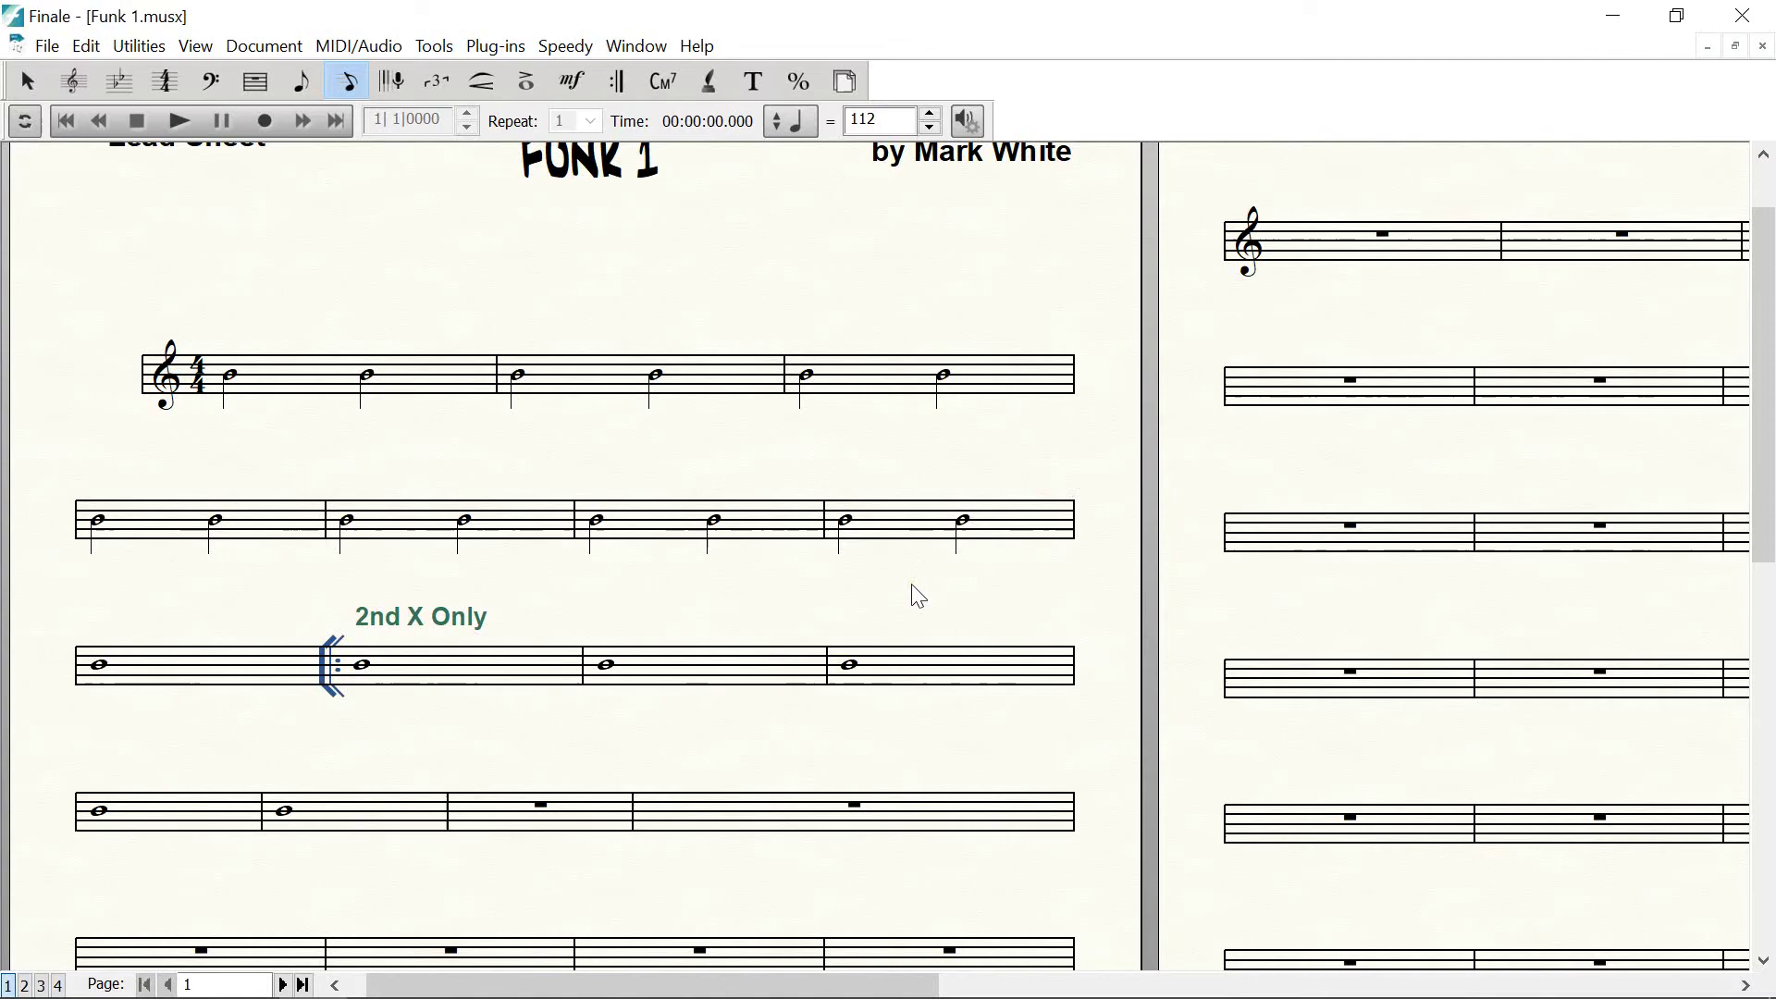
{"action": "left_click_drag", "start_coordinate": [914, 596], "coordinate": [892, 635]}
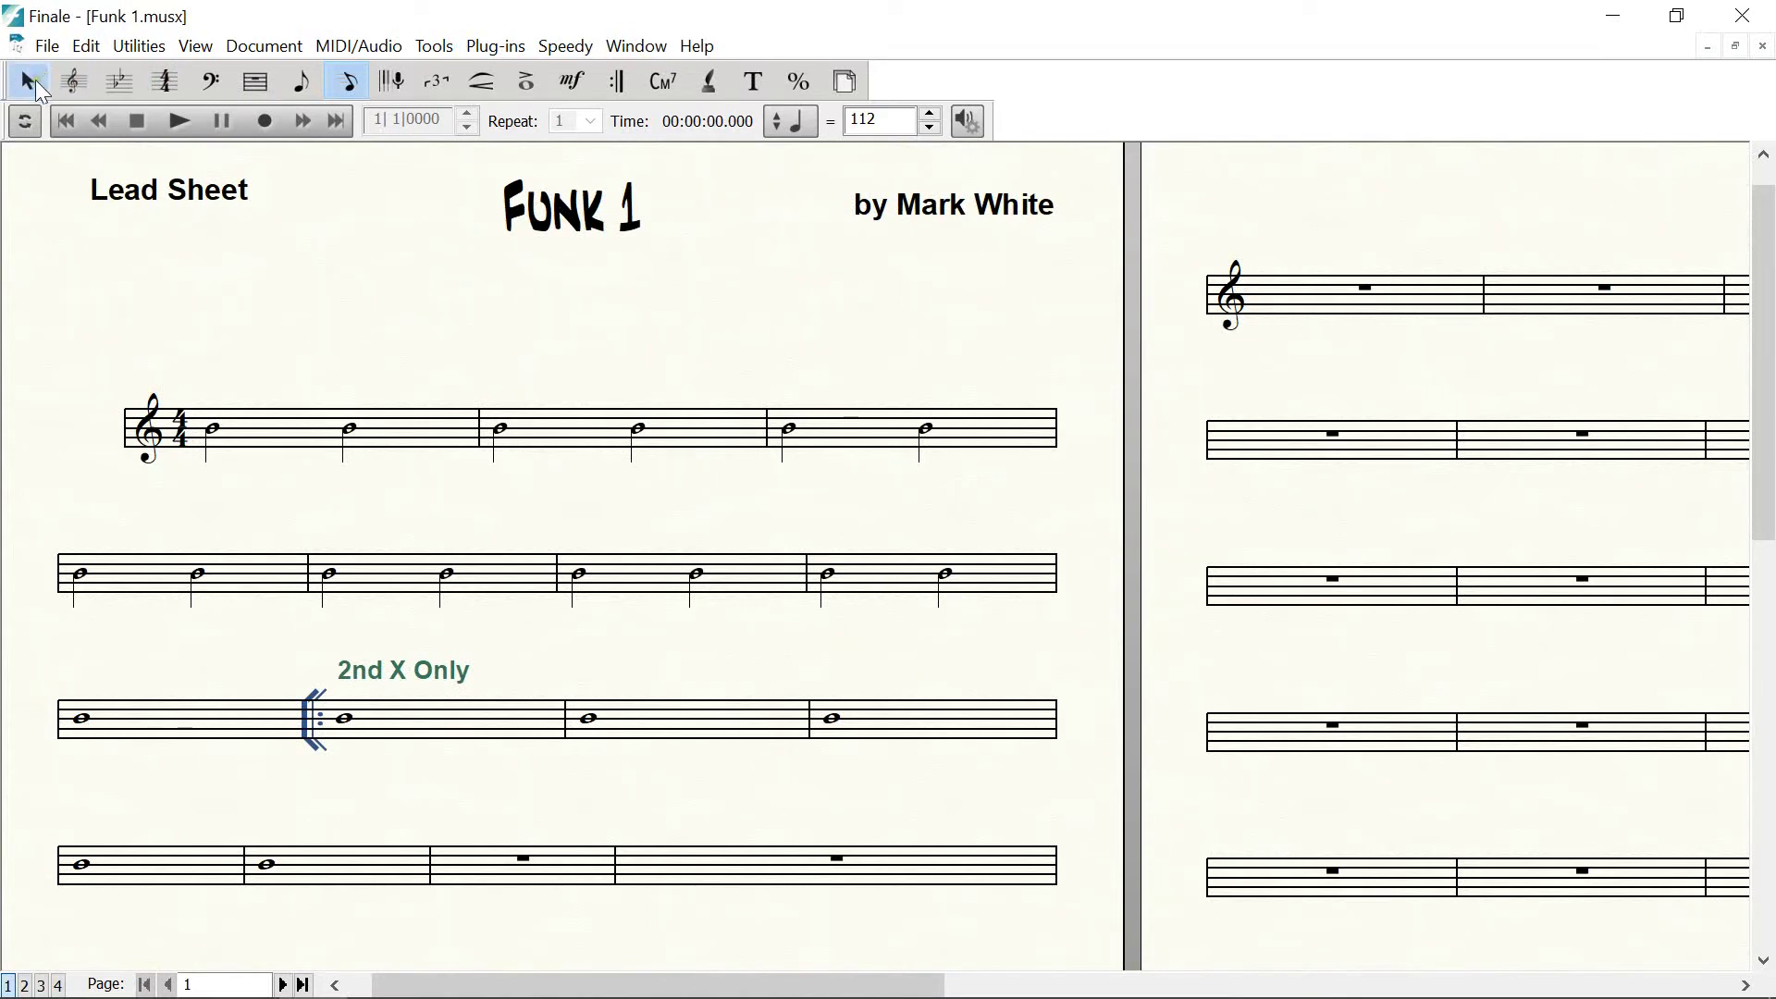
Step: Move the third measure of the first system down to the second system with the Selection tool
{"action": "left_click", "coordinate": [30, 85]}
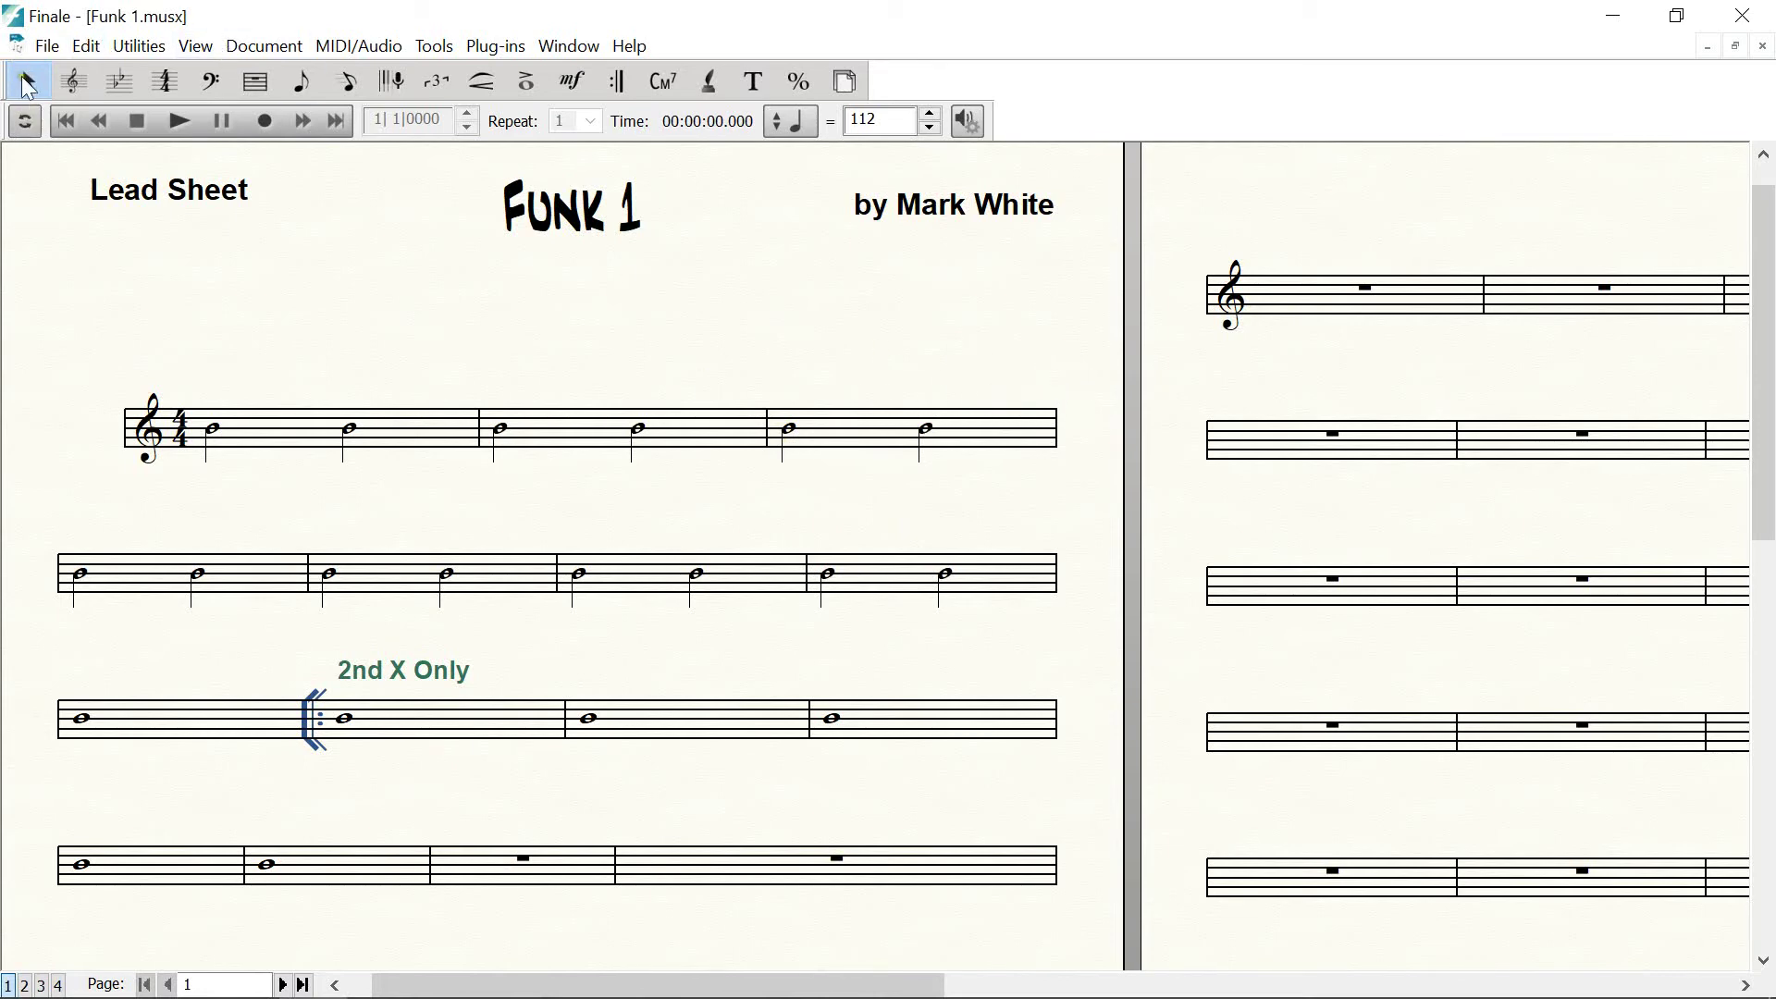
{"action": "left_click", "coordinate": [823, 444]}
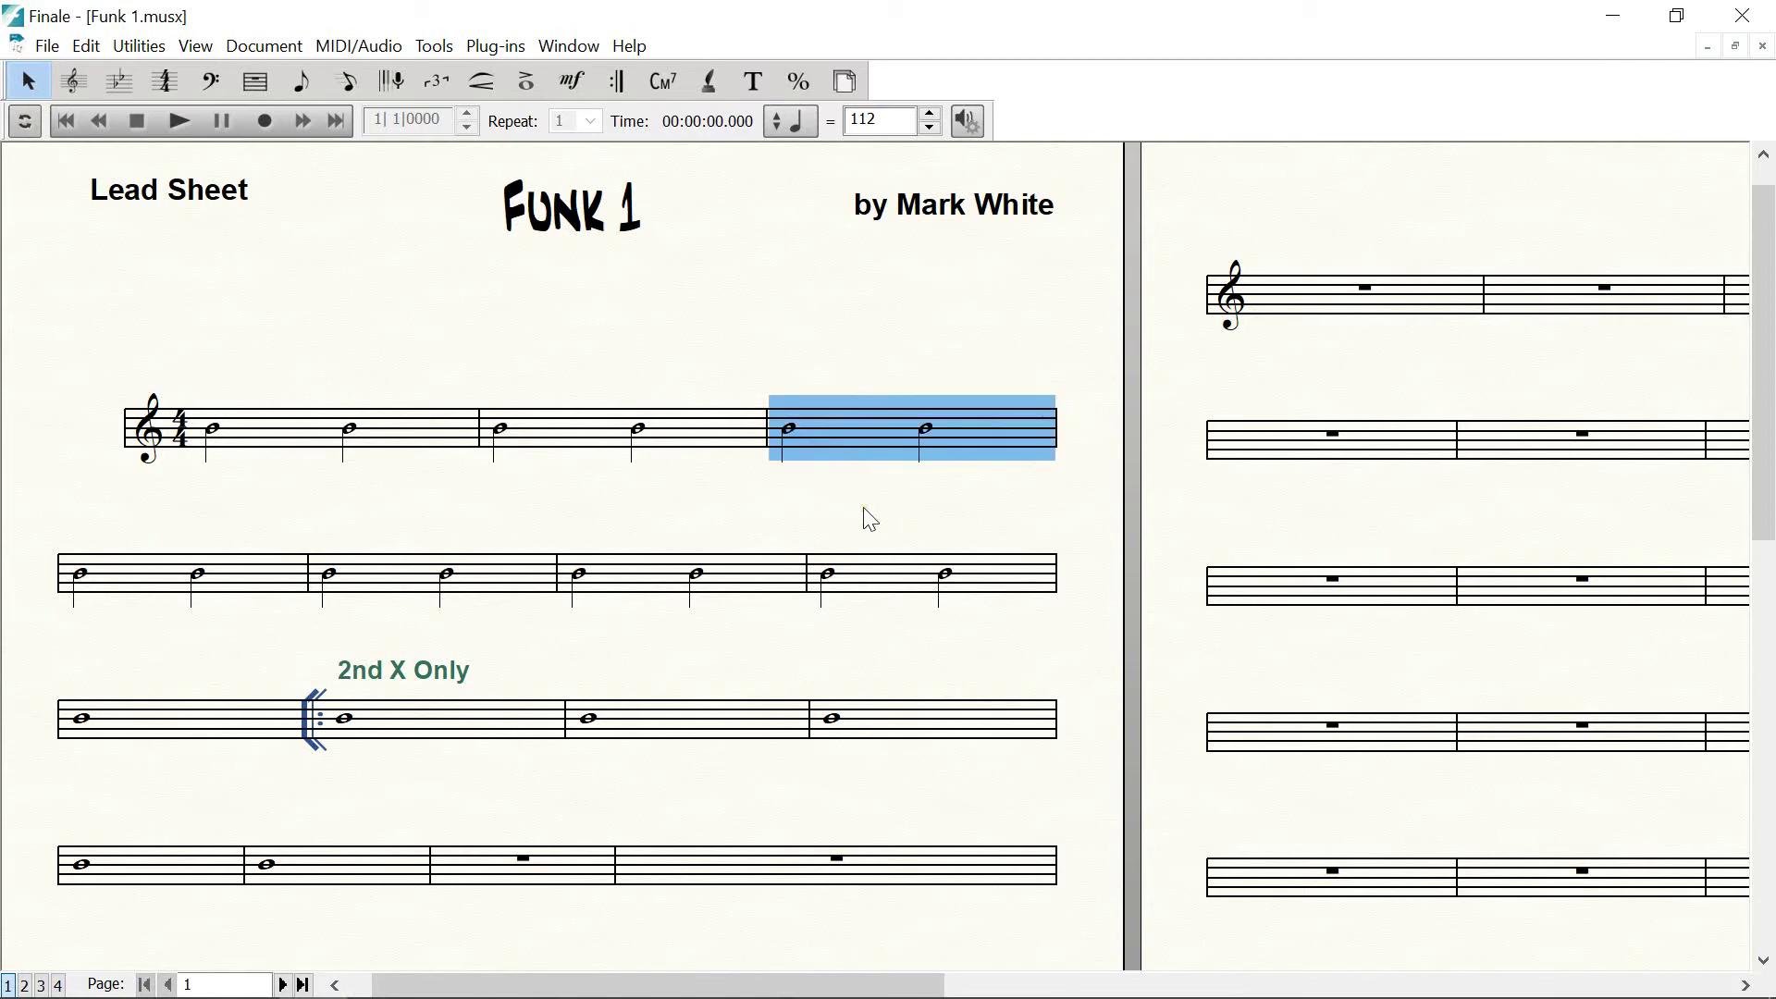
{"action": "key", "text": "Down"}
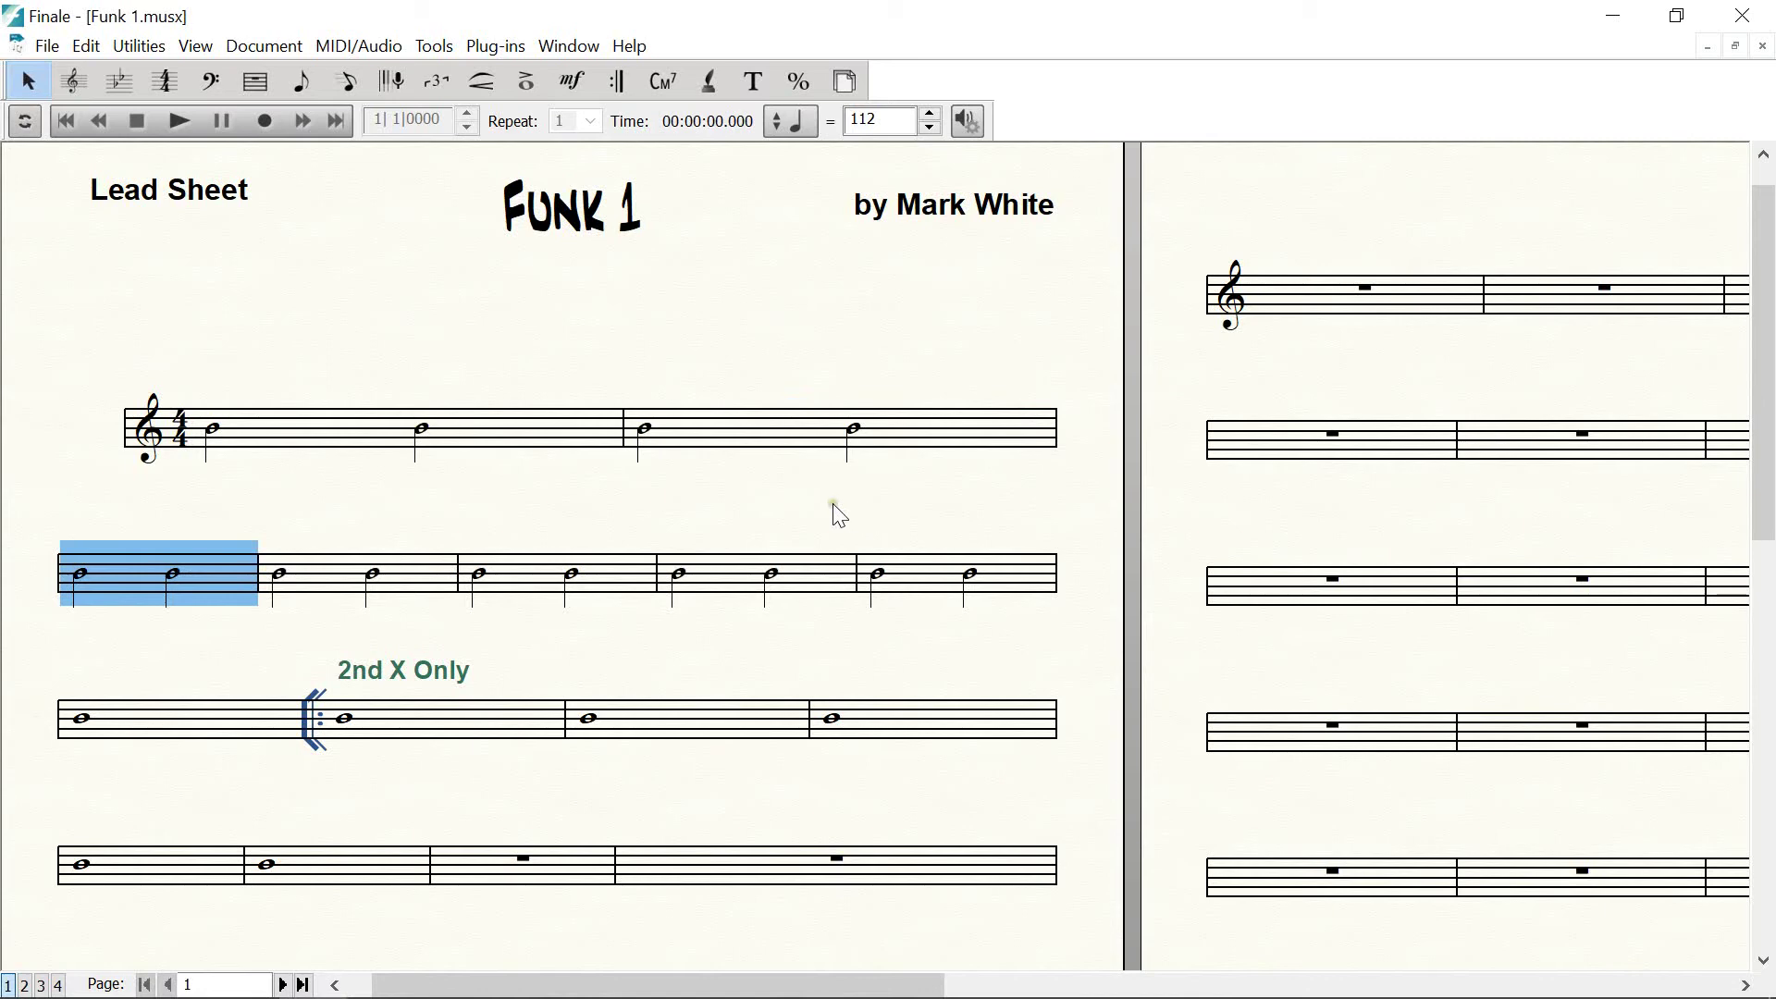
Step: Move the second system's fourth measure down a system, and the whole-note measure before the repeat sign up to the second system
{"action": "left_click", "coordinate": [743, 581]}
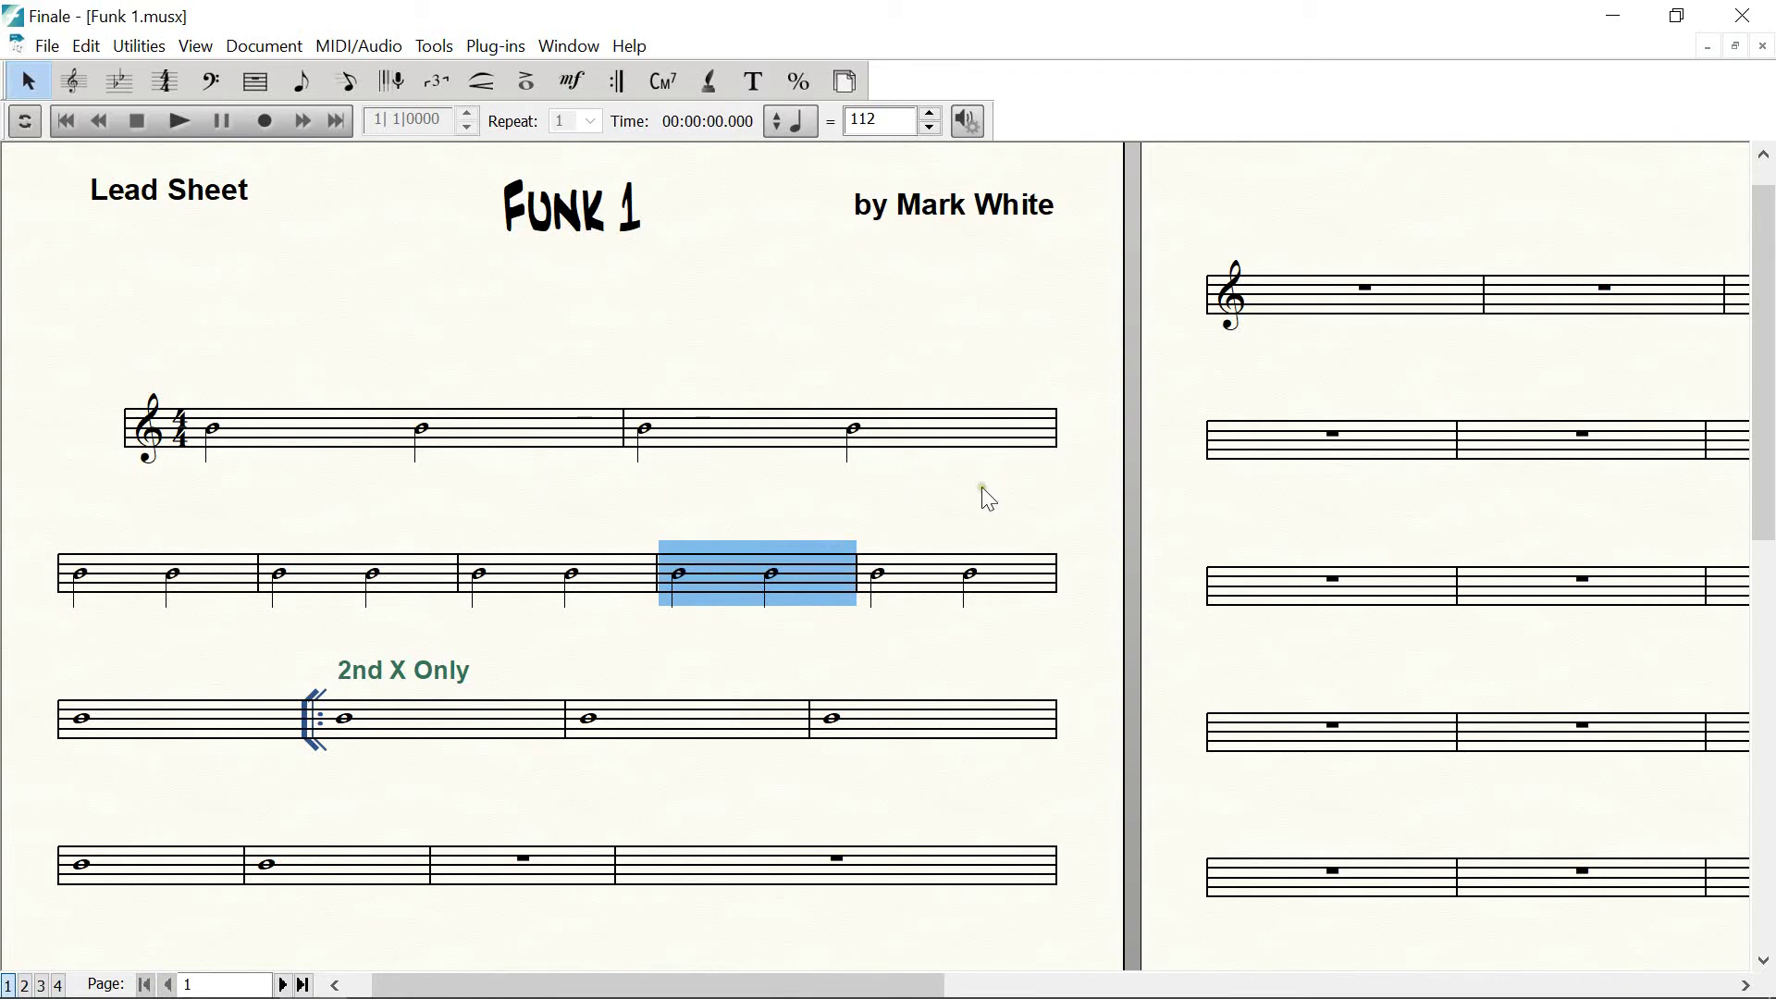
{"action": "key", "text": "Down"}
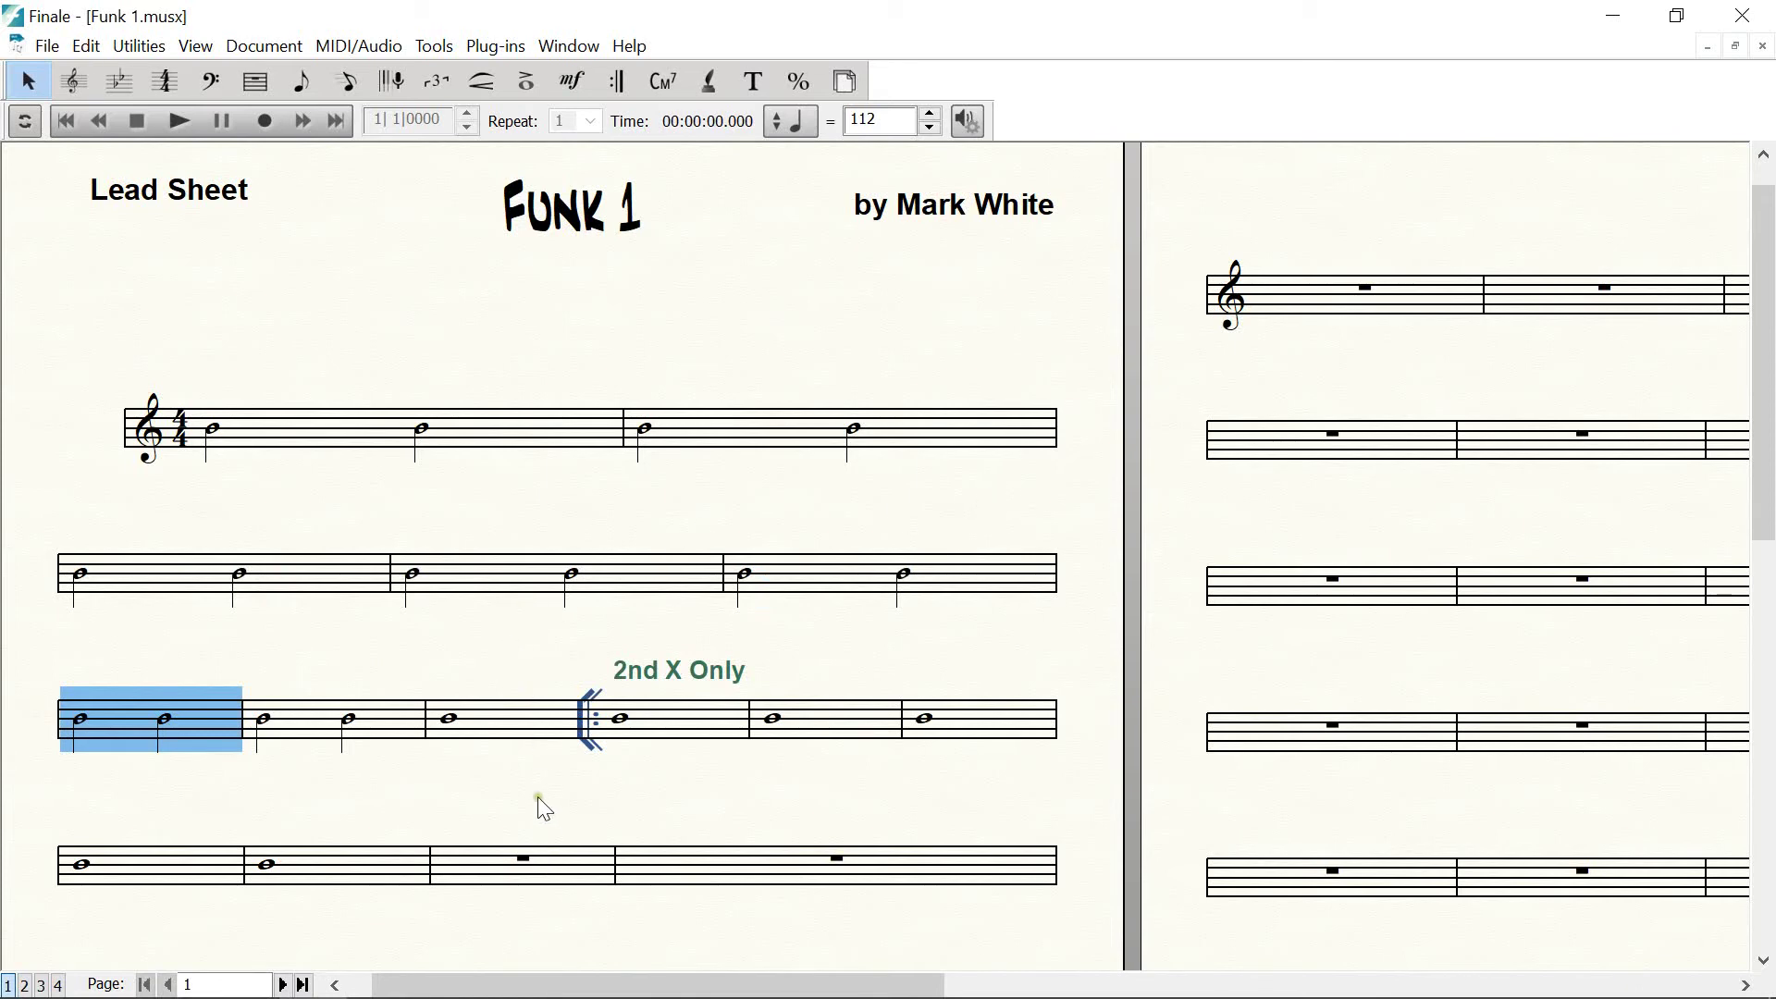
{"action": "left_click", "coordinate": [551, 762]}
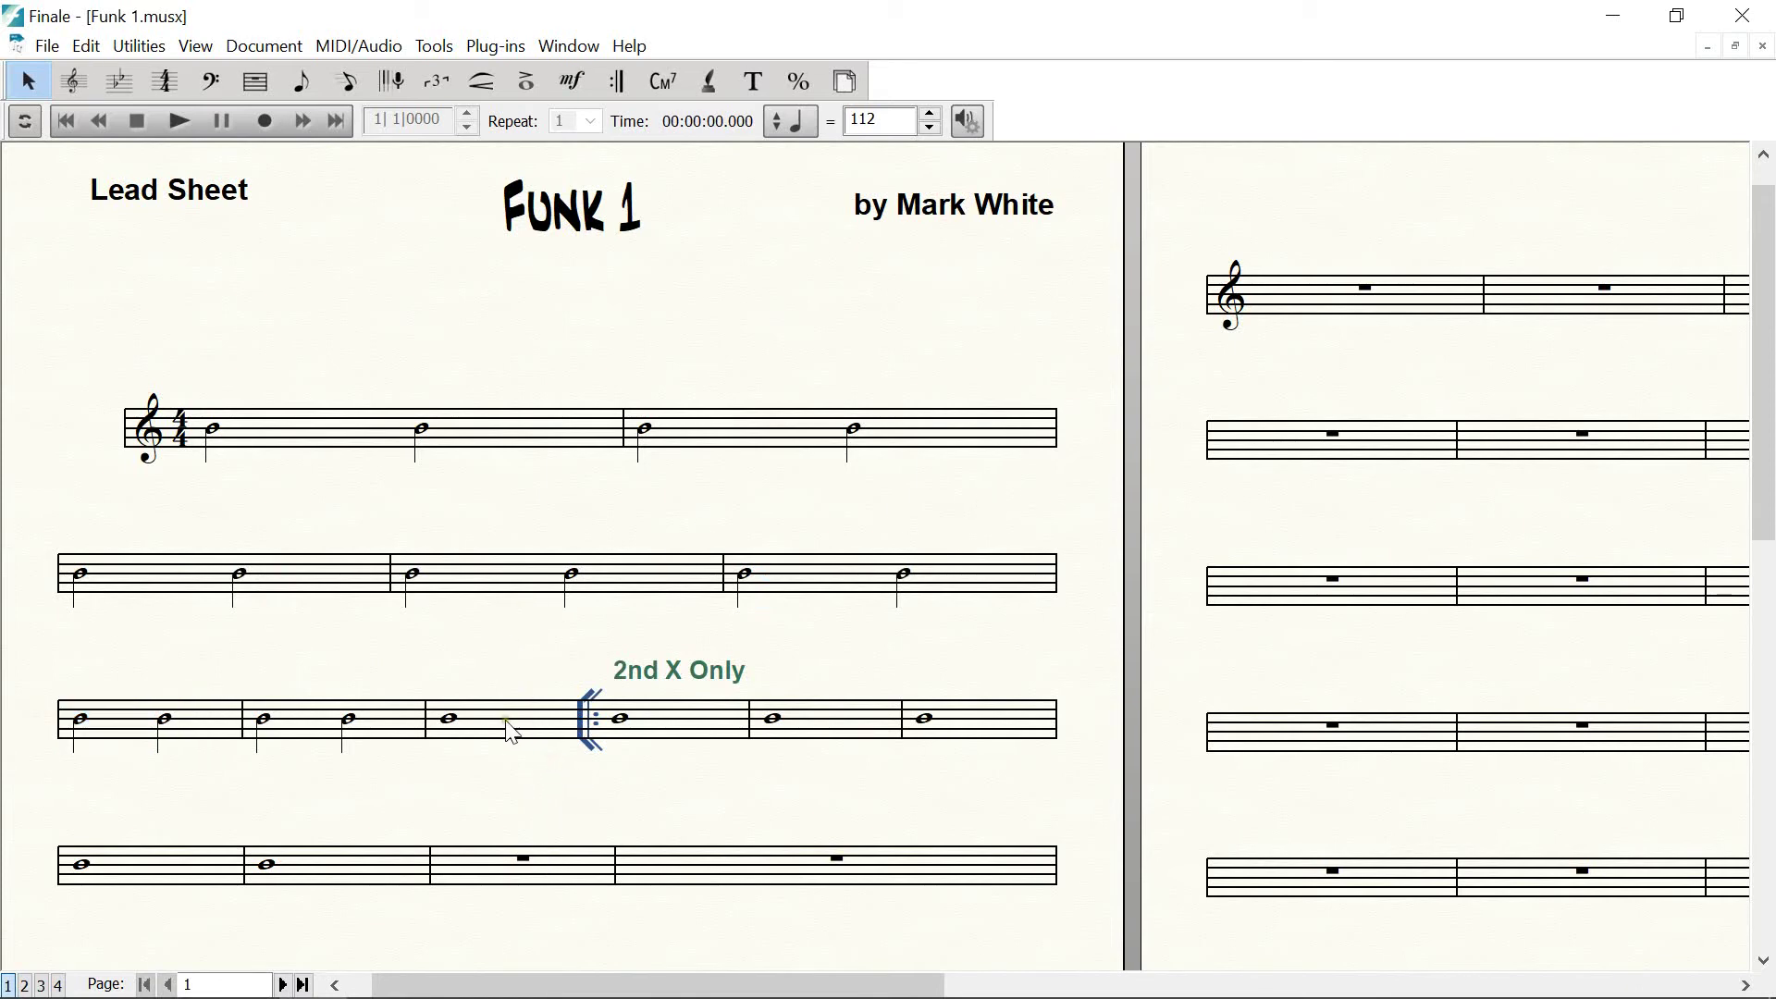
{"action": "left_click", "coordinate": [508, 722]}
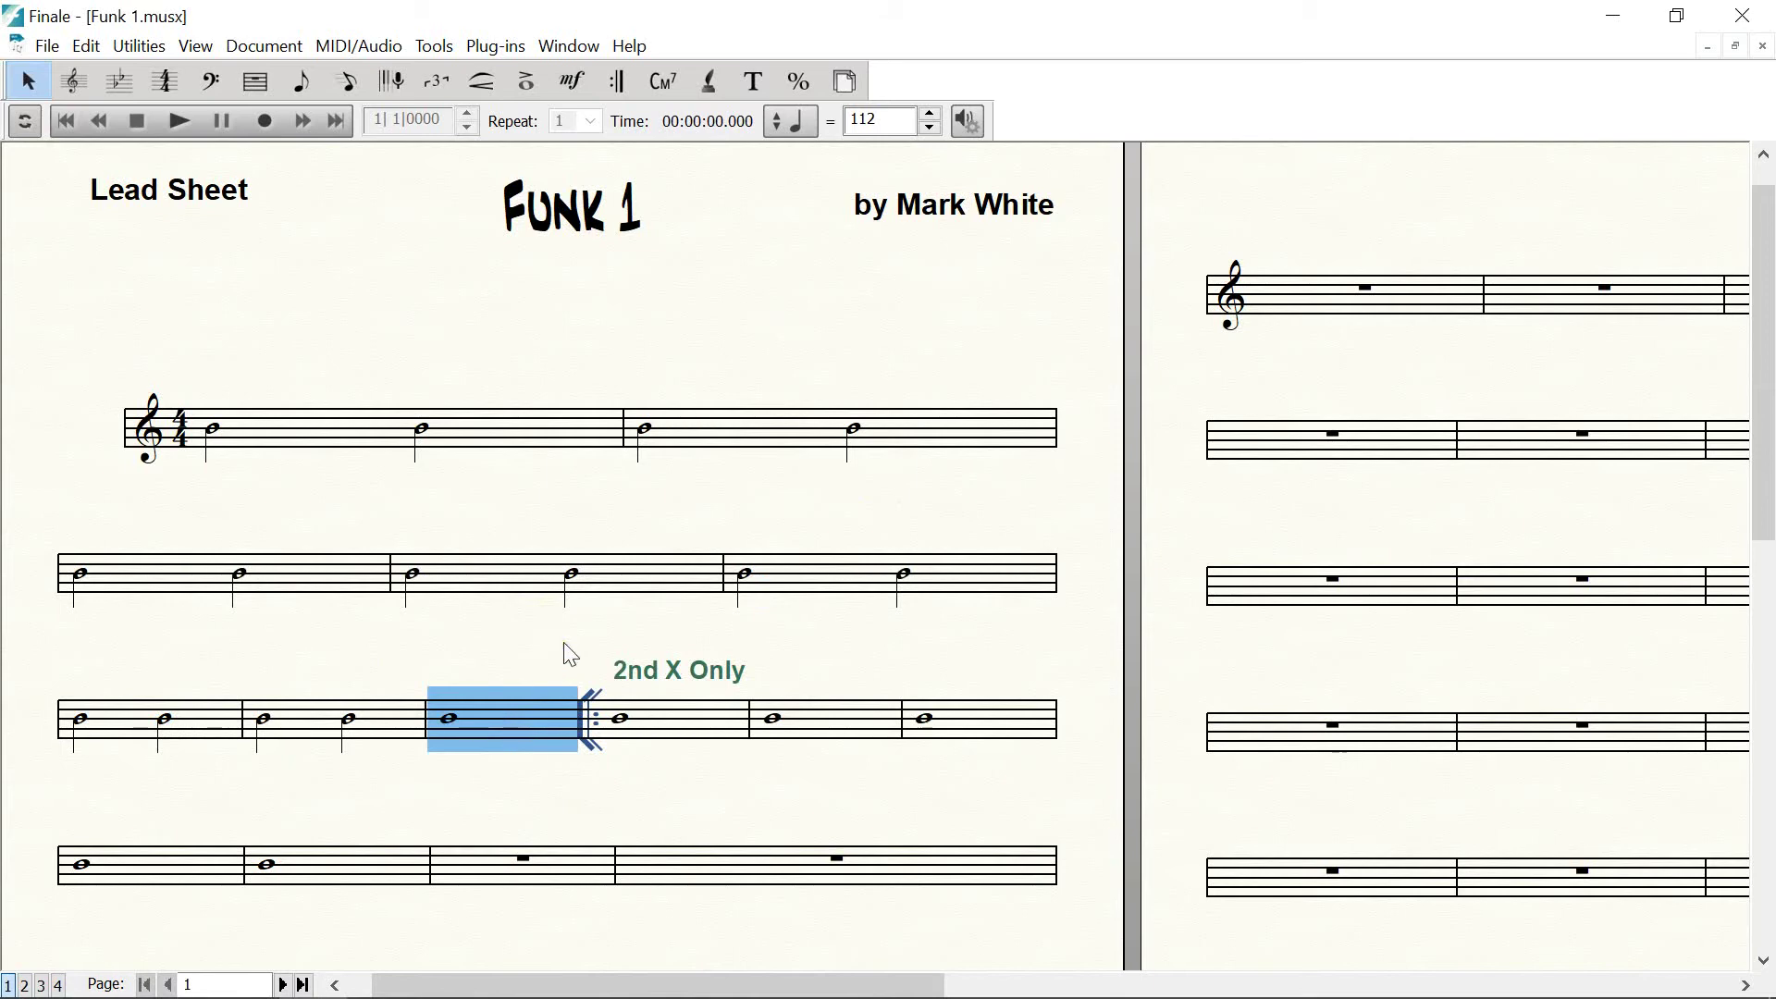
{"action": "key", "text": "Up"}
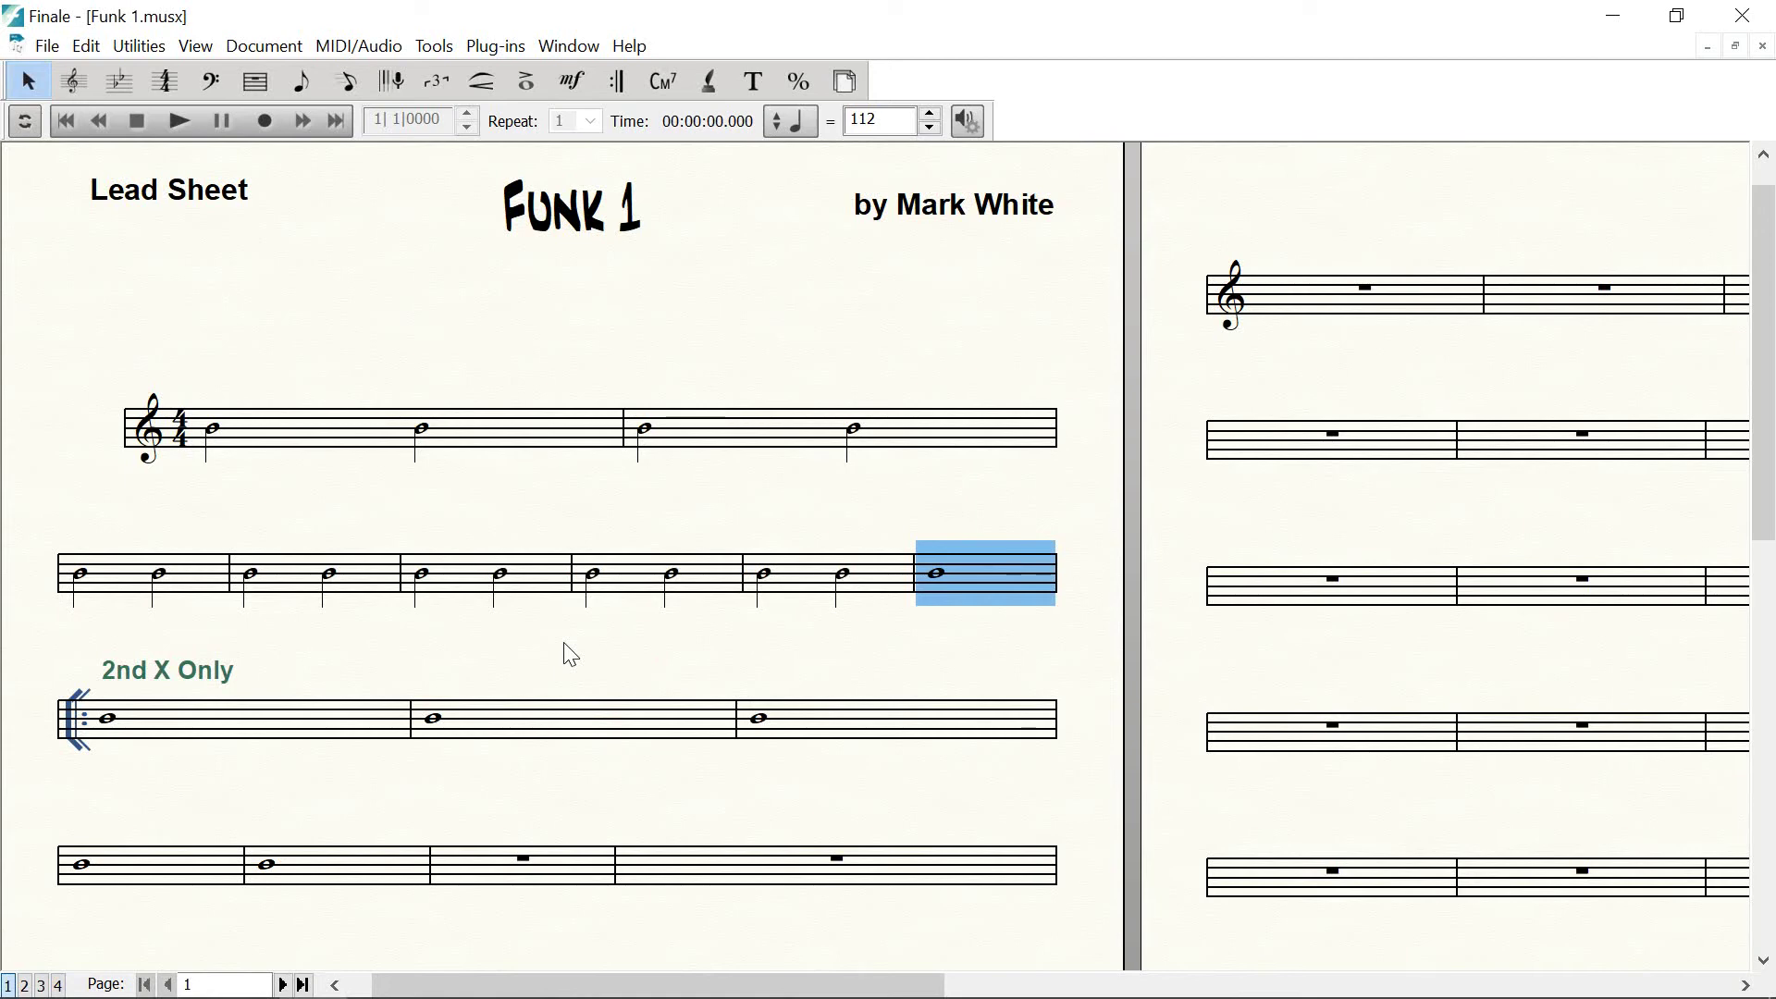
Step: Move the second system's third measure and those after it down to the third system, and clear the selection
{"action": "left_click", "coordinate": [465, 578]}
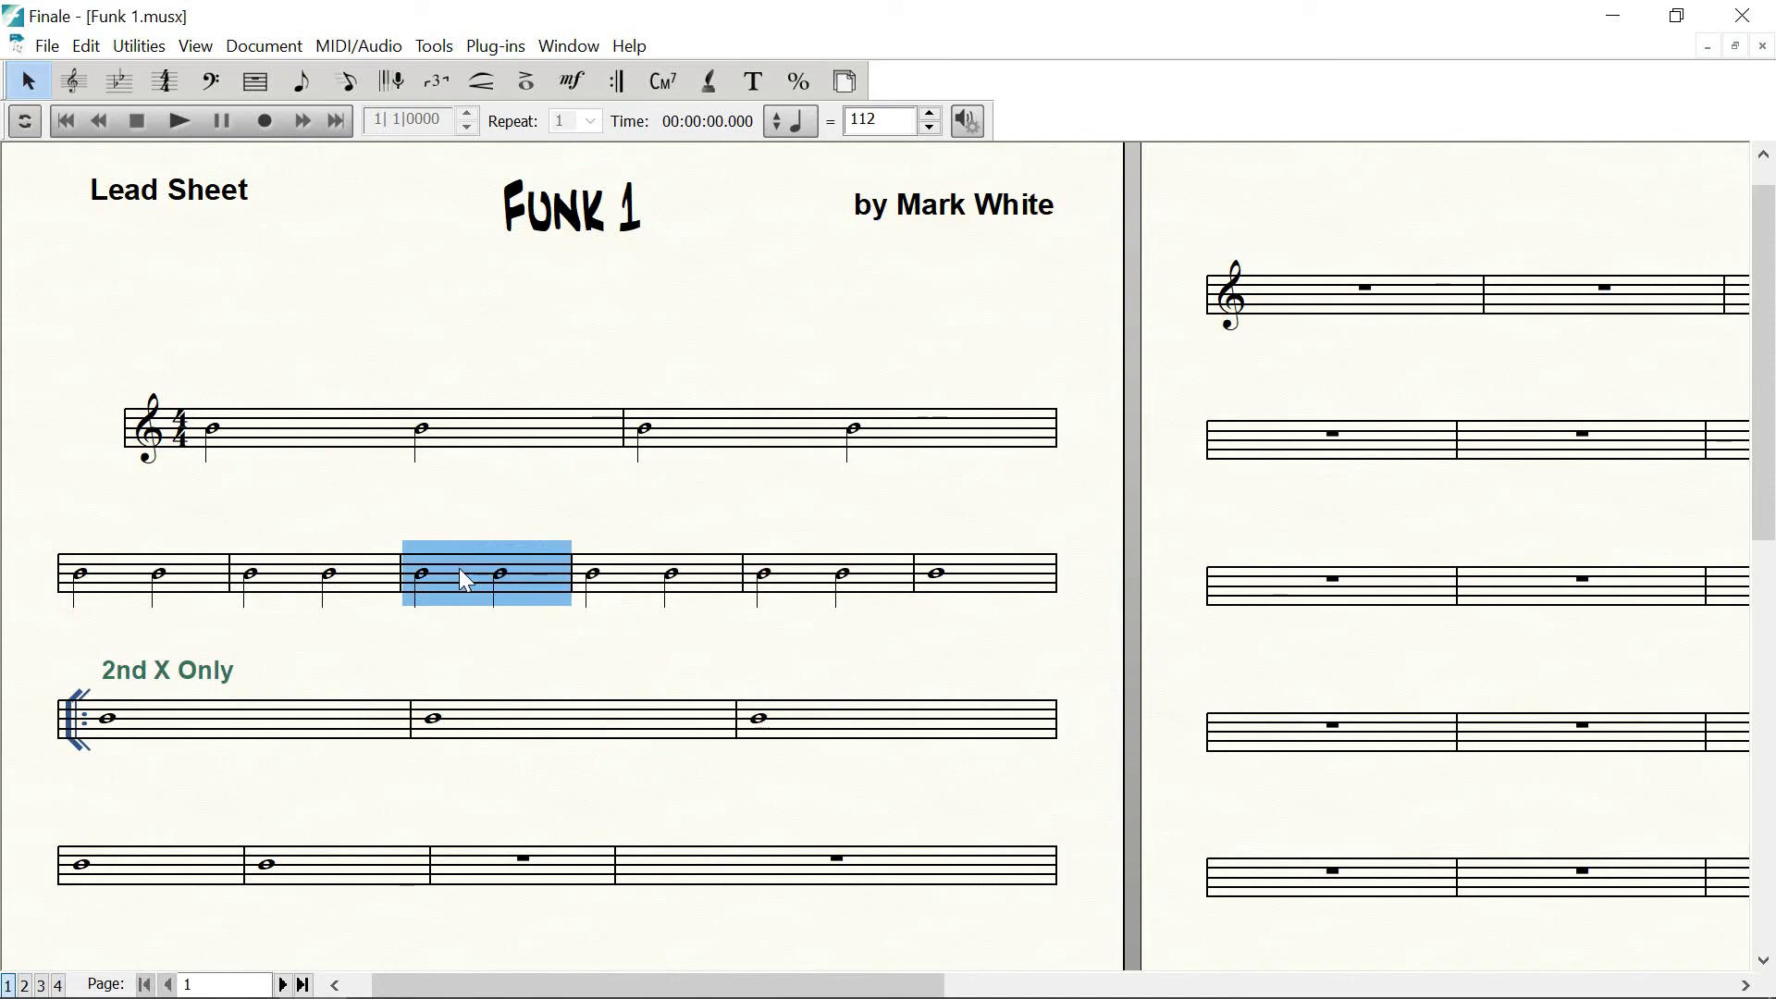
{"action": "key", "text": "Down"}
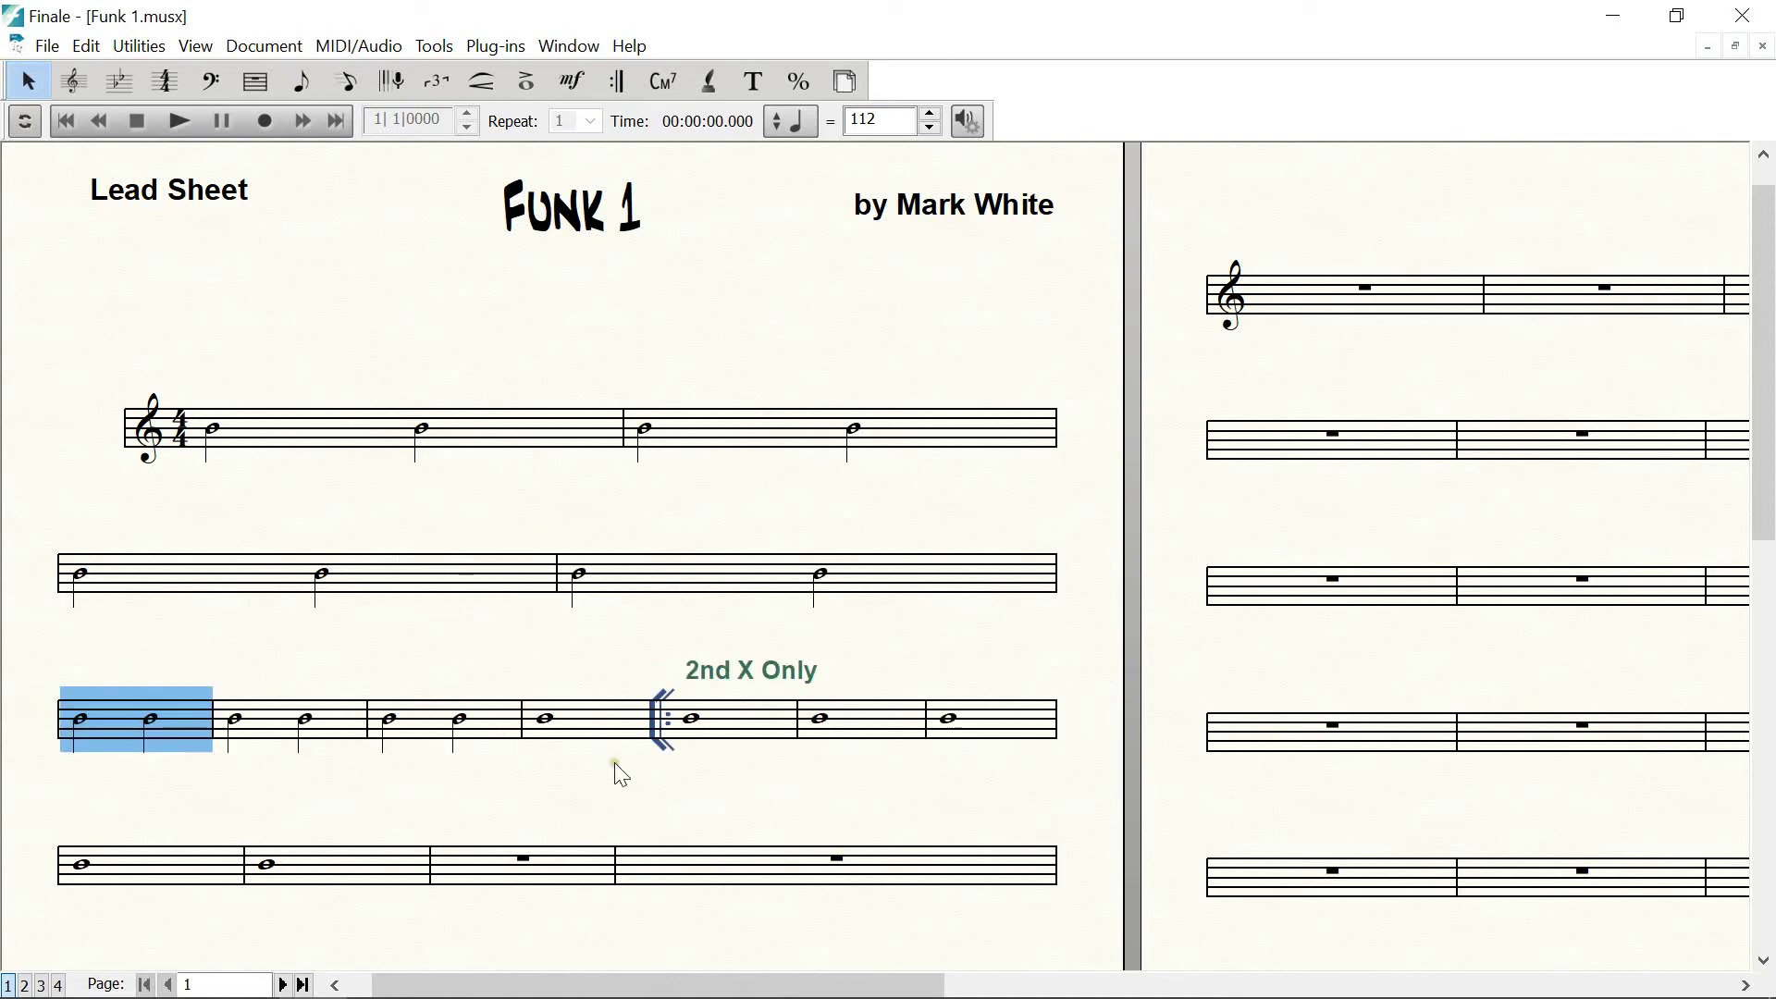
{"action": "scroll", "coordinate": [759, 803], "scroll_direction": "down", "scroll_amount": 1}
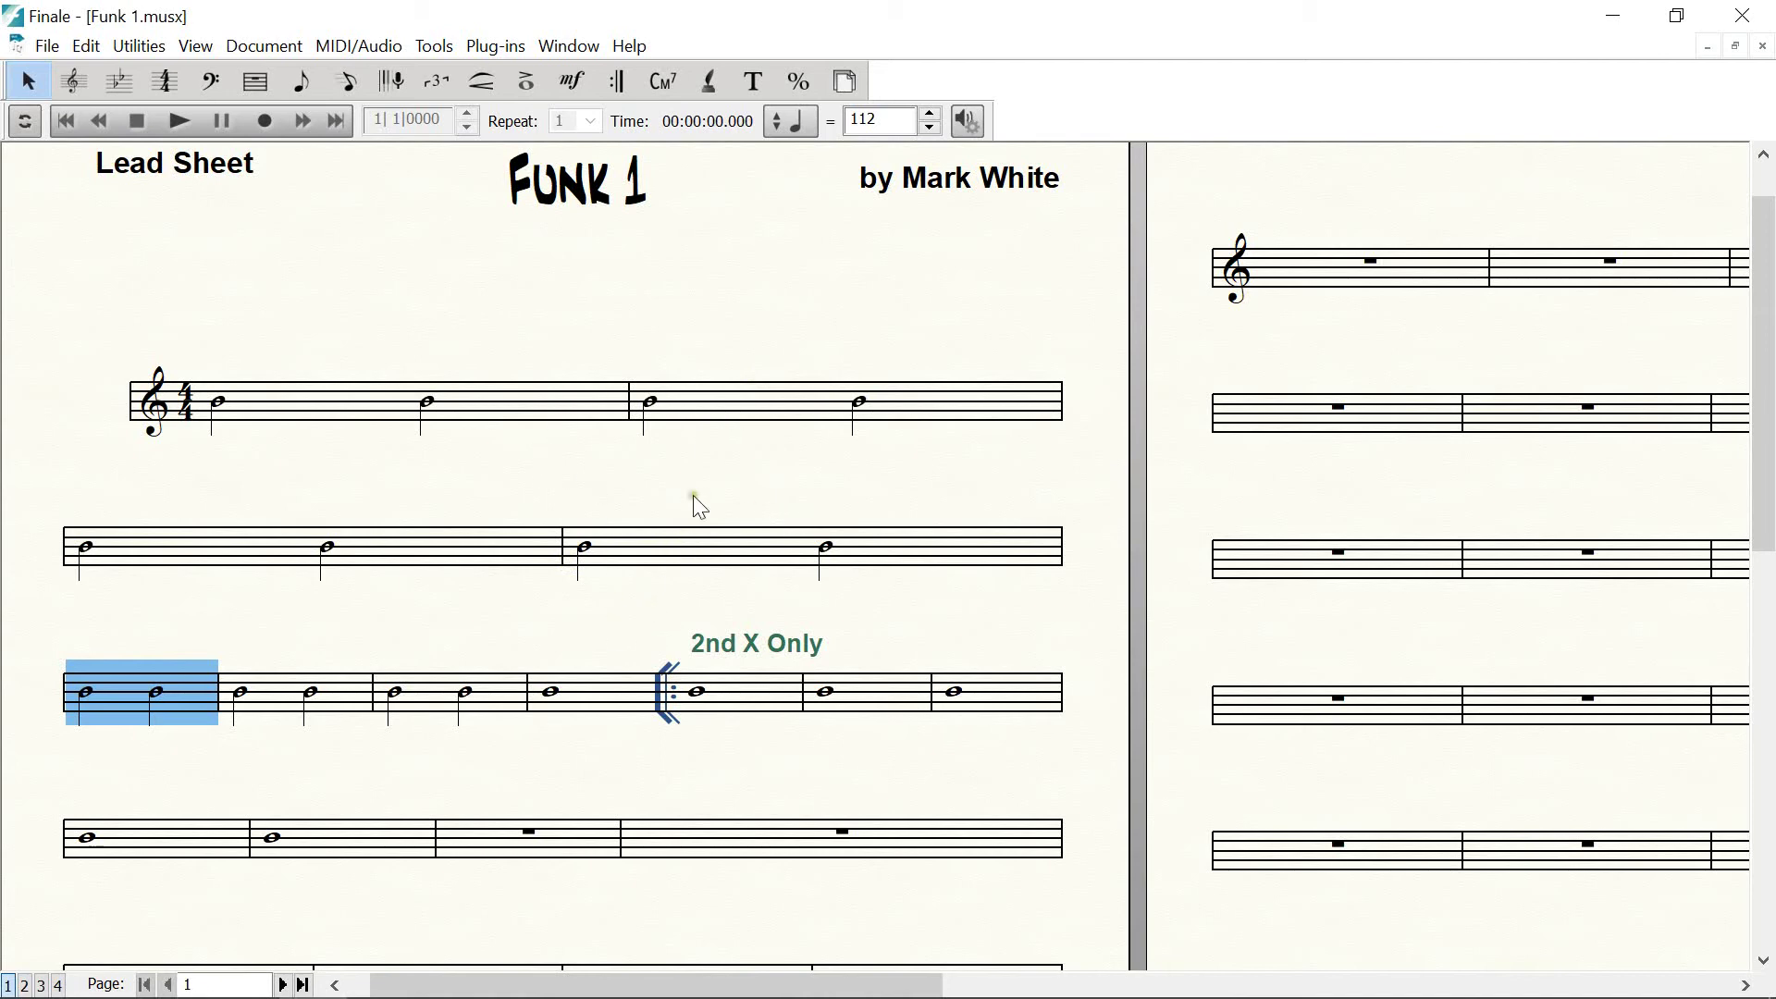
{"action": "left_click", "coordinate": [492, 618]}
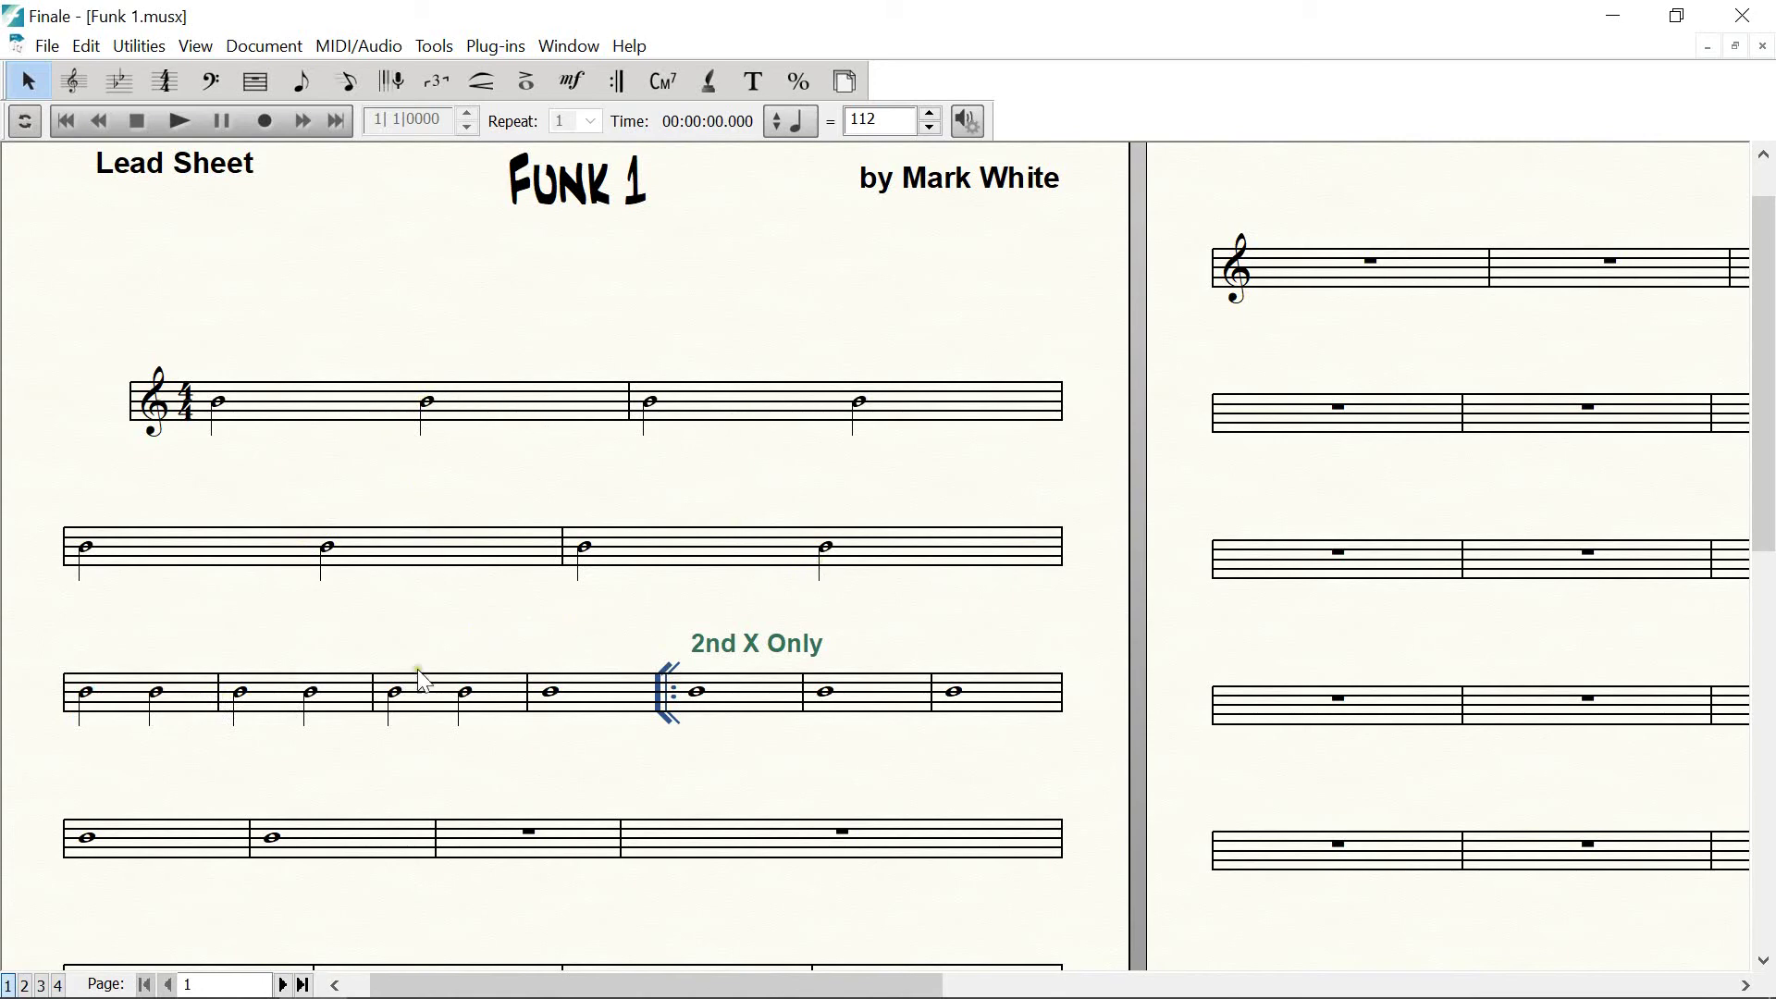
Step: Select all measures from the start of the third system through the last measure on page 3
{"action": "left_click", "coordinate": [205, 696]}
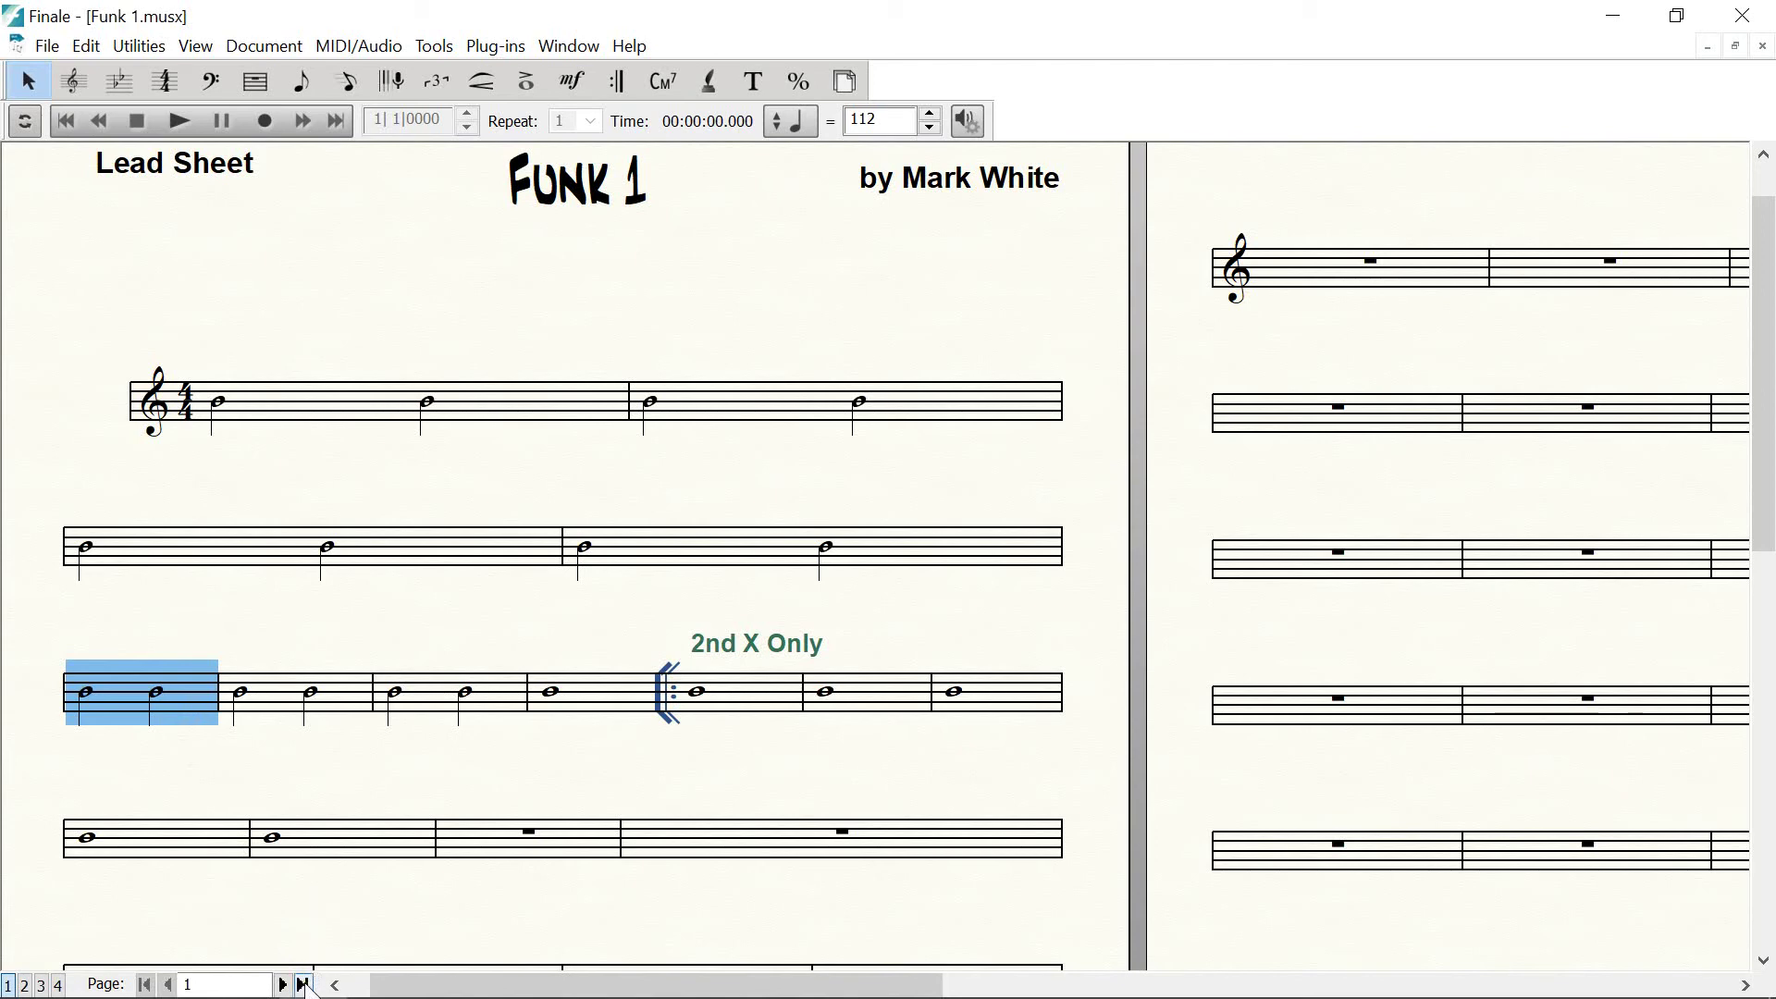
{"action": "left_click", "coordinate": [303, 985]}
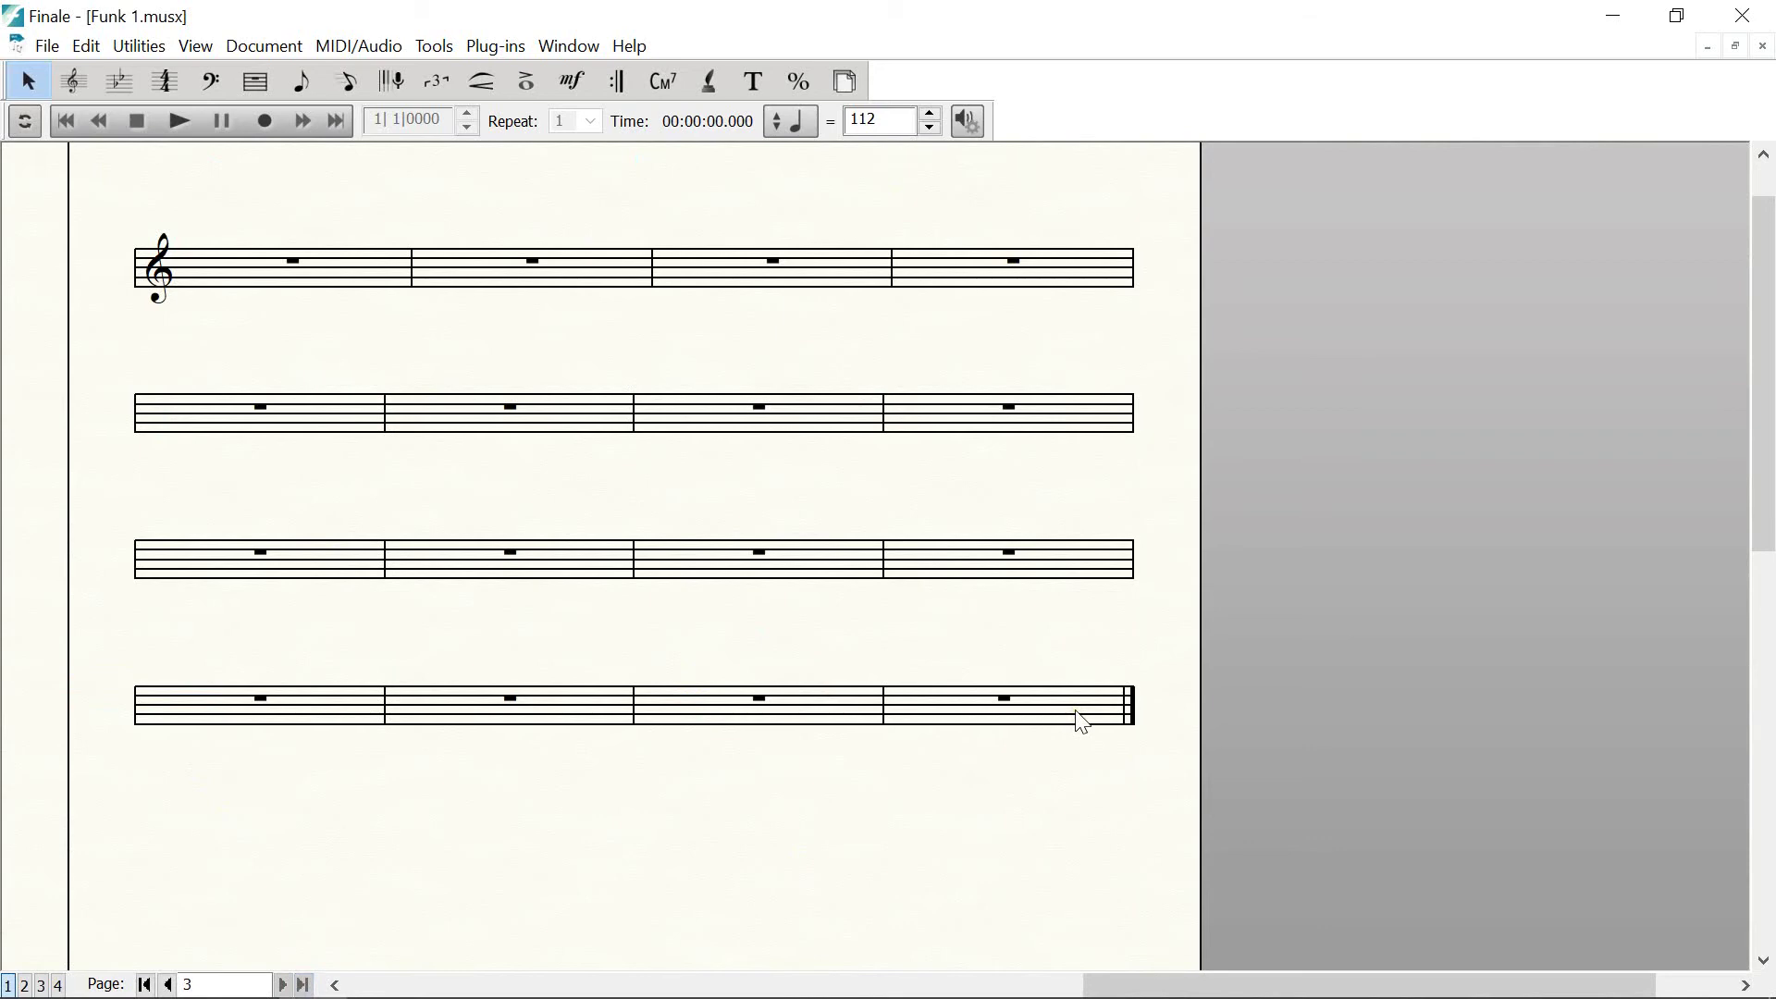
{"action": "key", "text": "ctrl+a"}
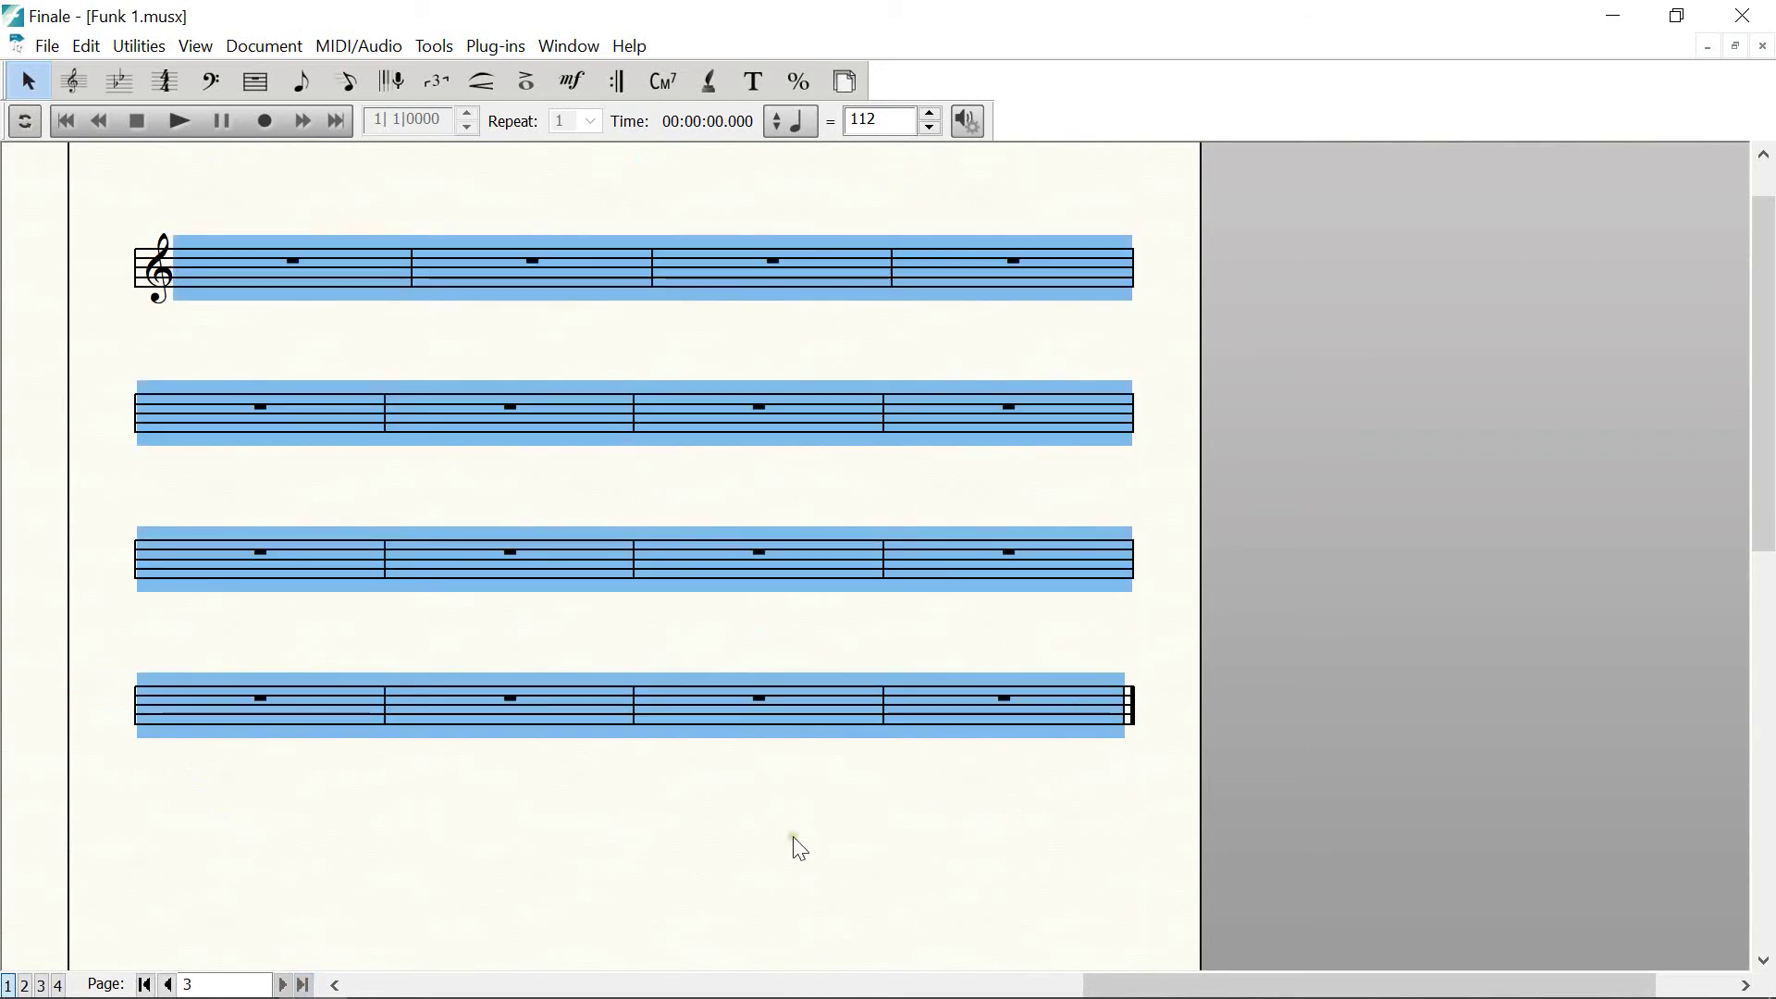
{"action": "left_click", "coordinate": [144, 985]}
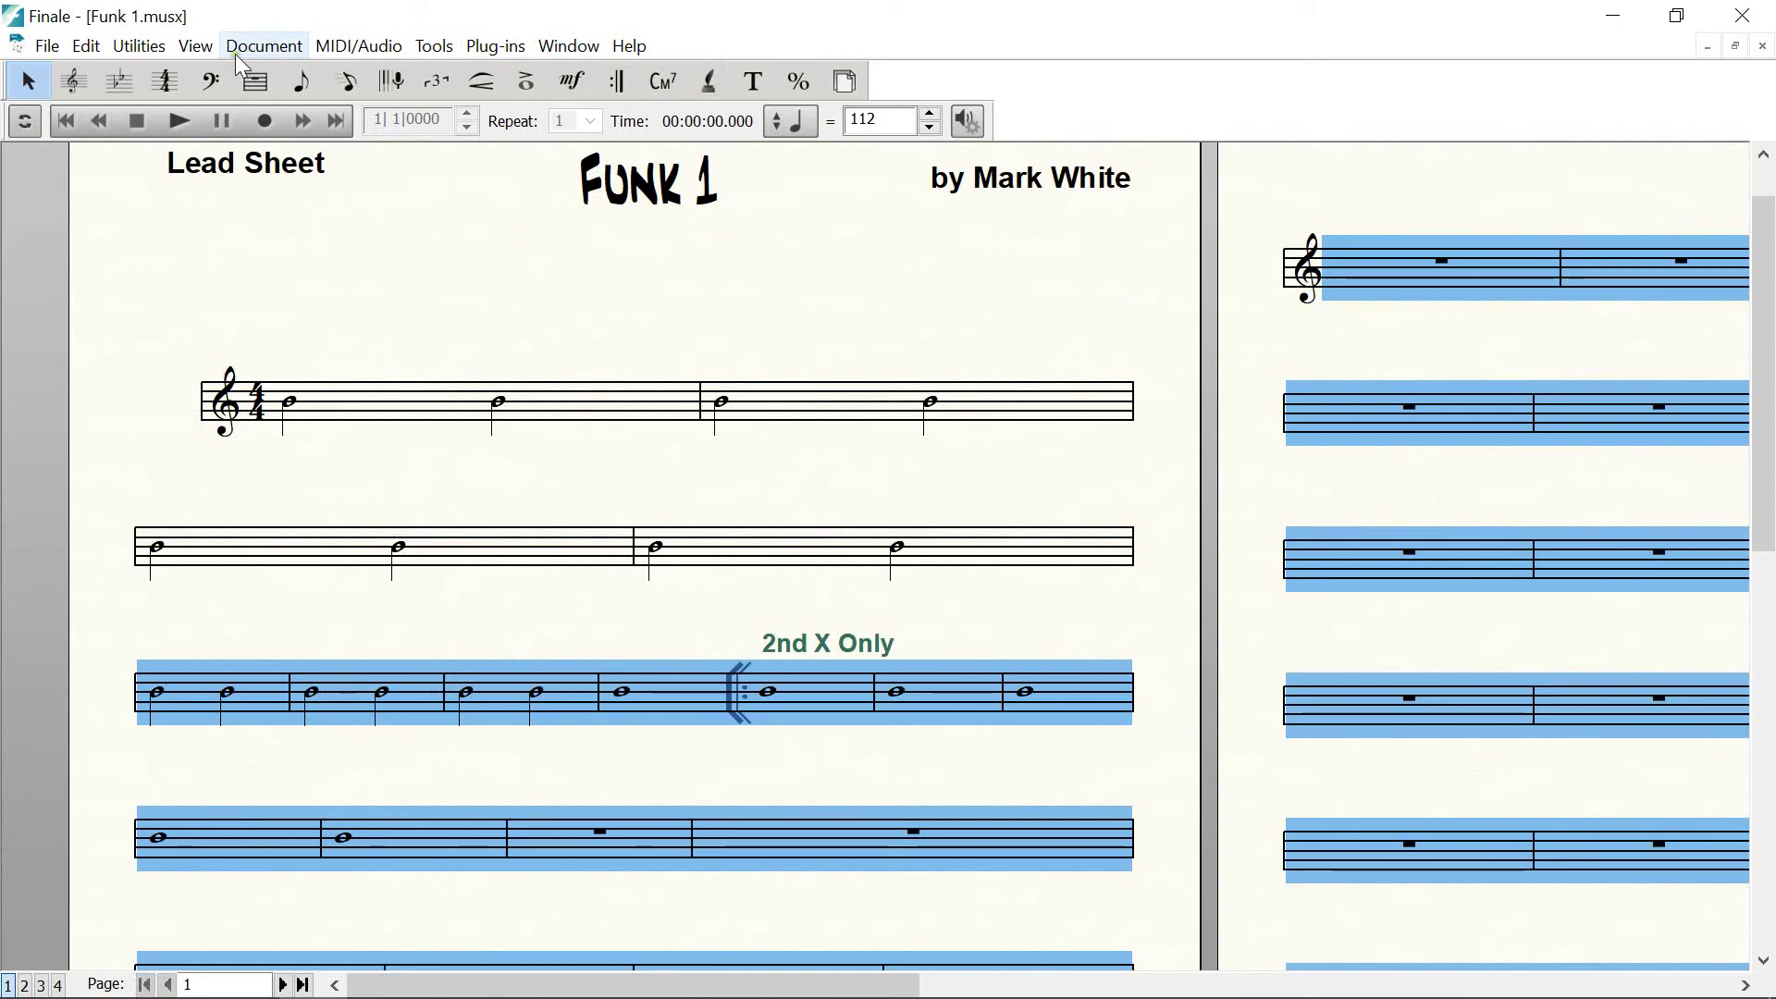
Step: Fit measures 5 through 79 with the layout locked at 4 measures per system, and clear the selection
{"action": "left_click", "coordinate": [163, 47]}
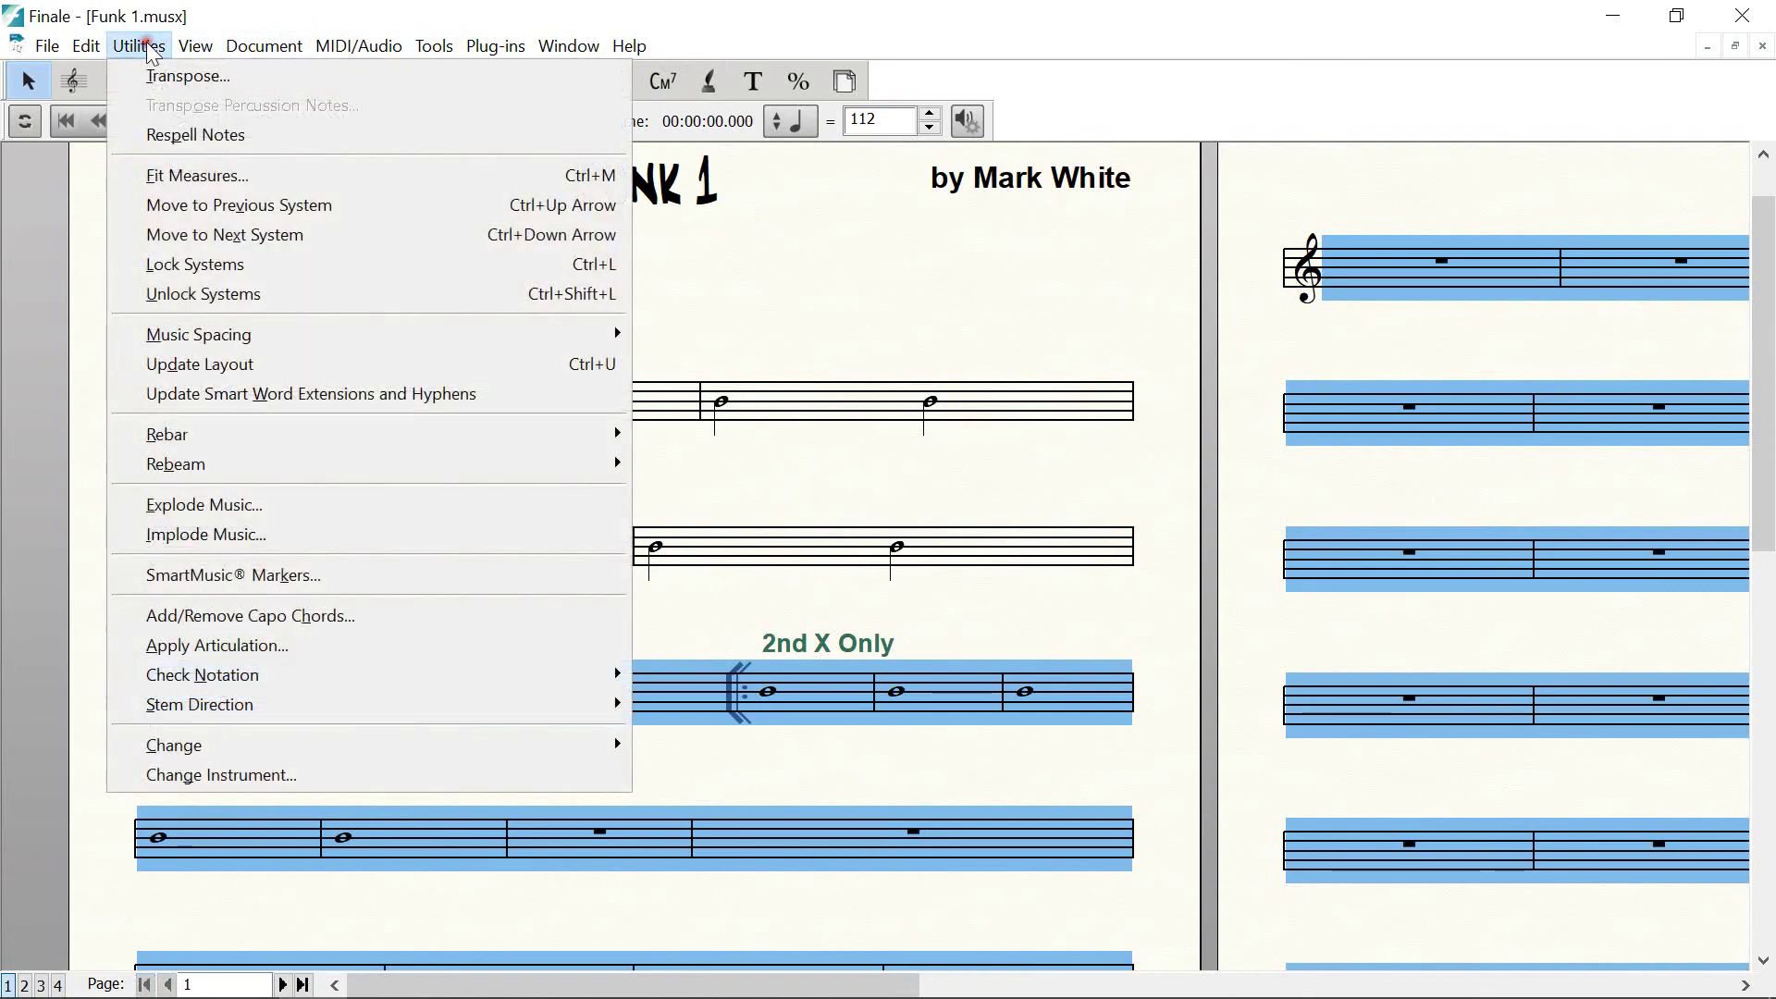
{"action": "left_click", "coordinate": [176, 175]}
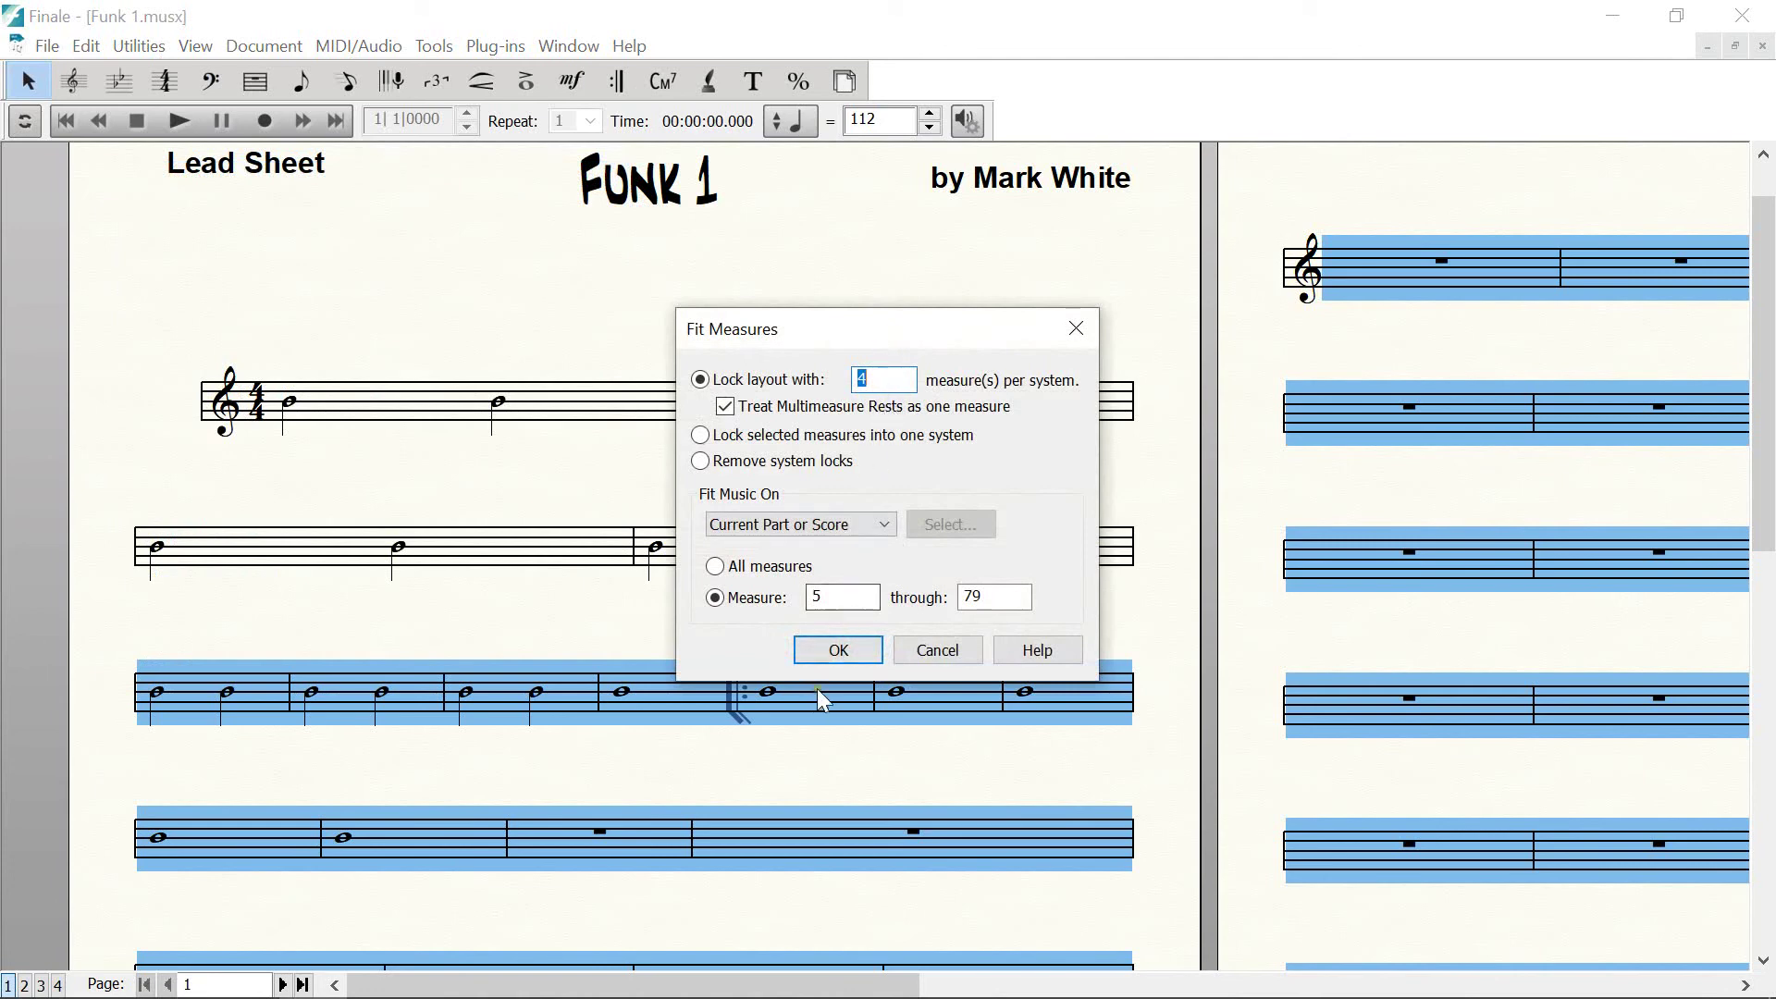
{"action": "left_click", "coordinate": [850, 650]}
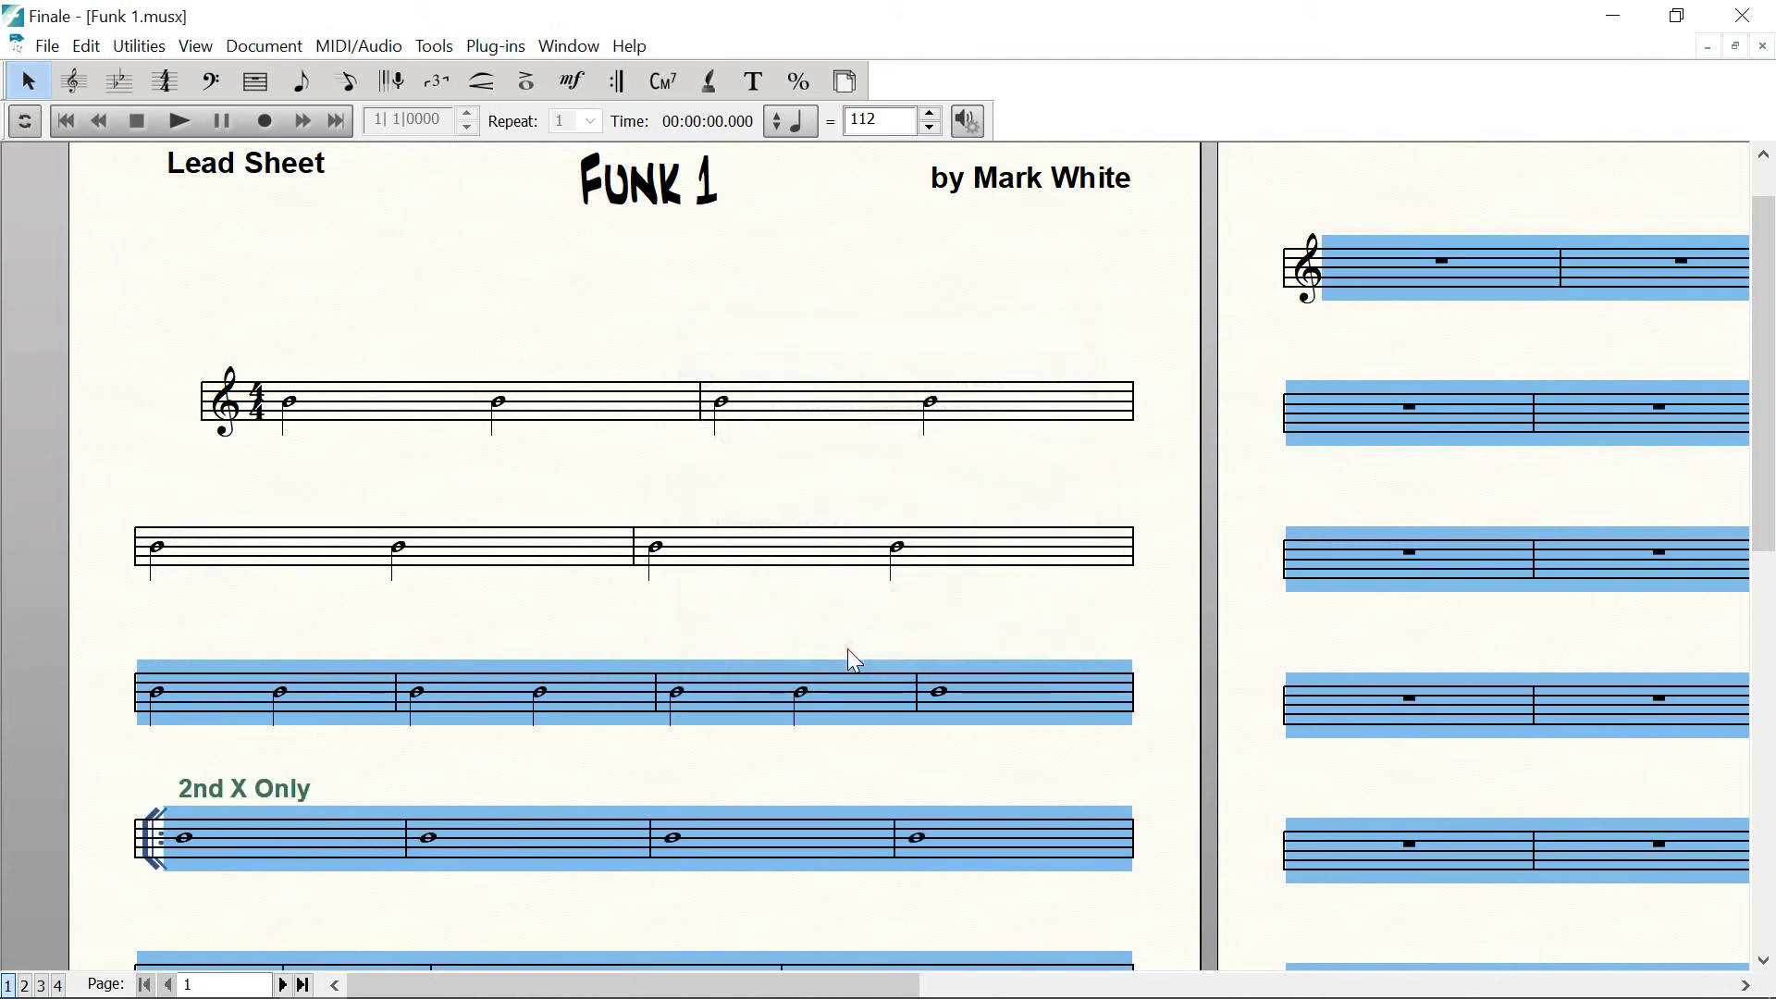
{"action": "left_click", "coordinate": [749, 607]}
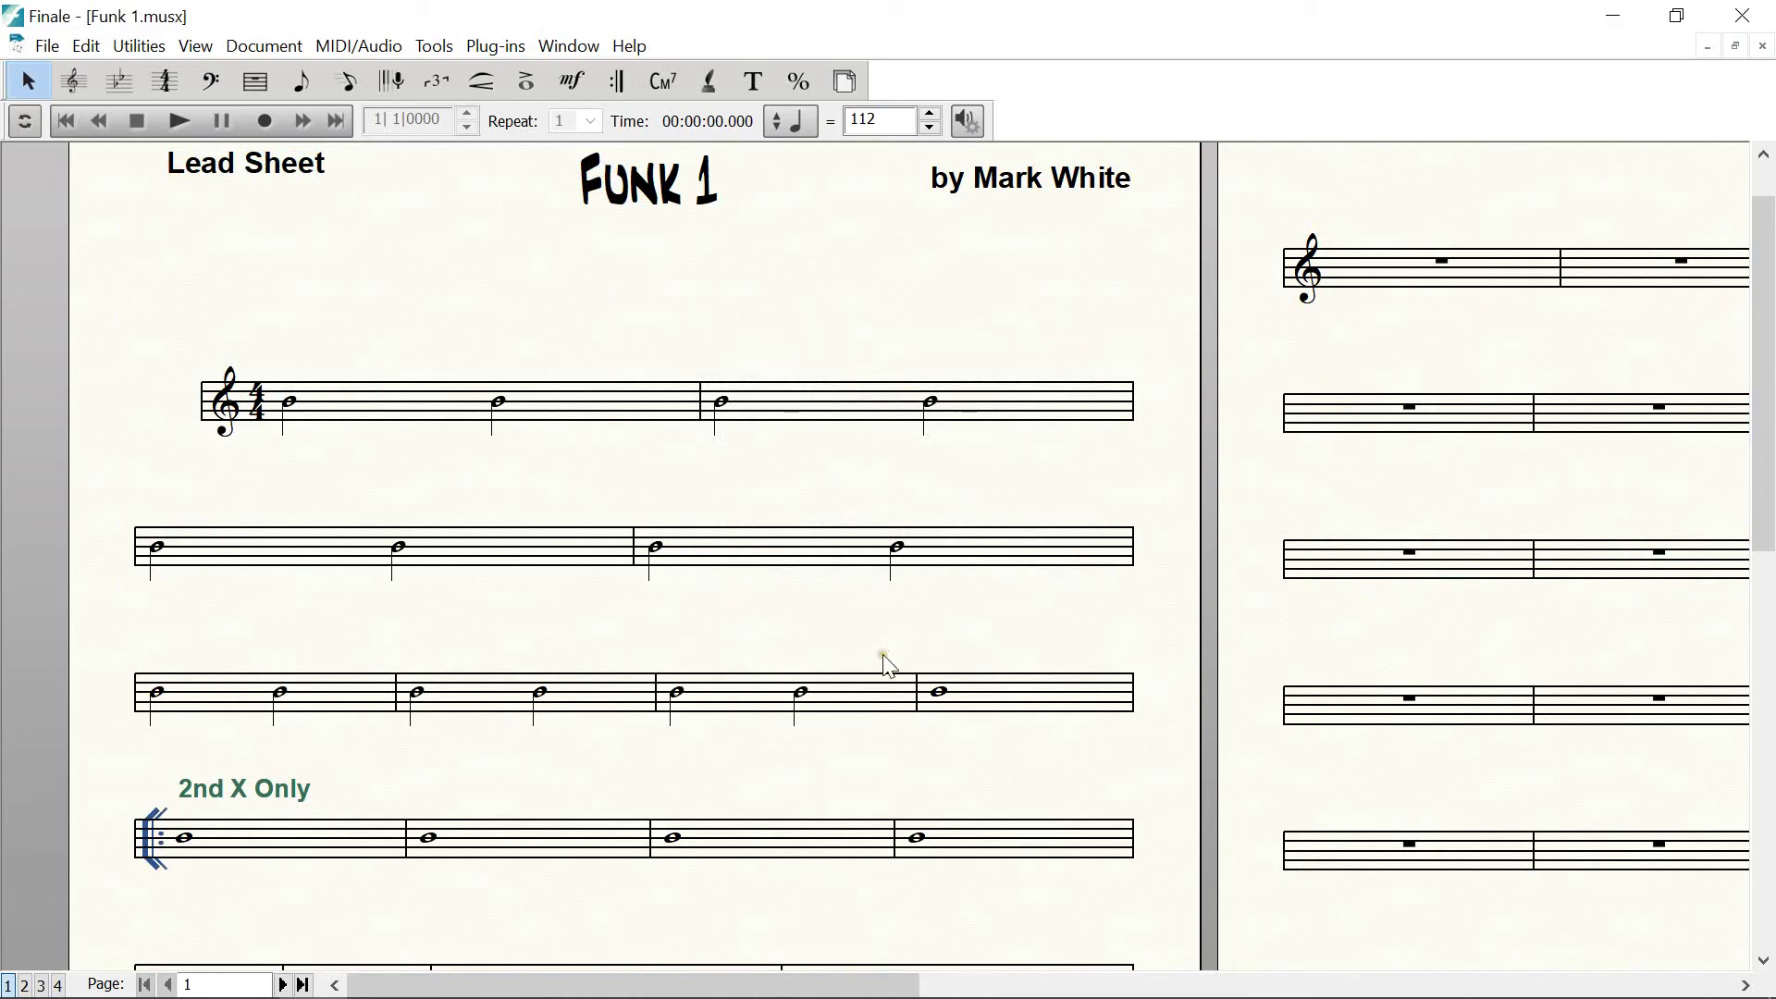
{"action": "left_click_drag", "start_coordinate": [953, 757], "coordinate": [958, 626]}
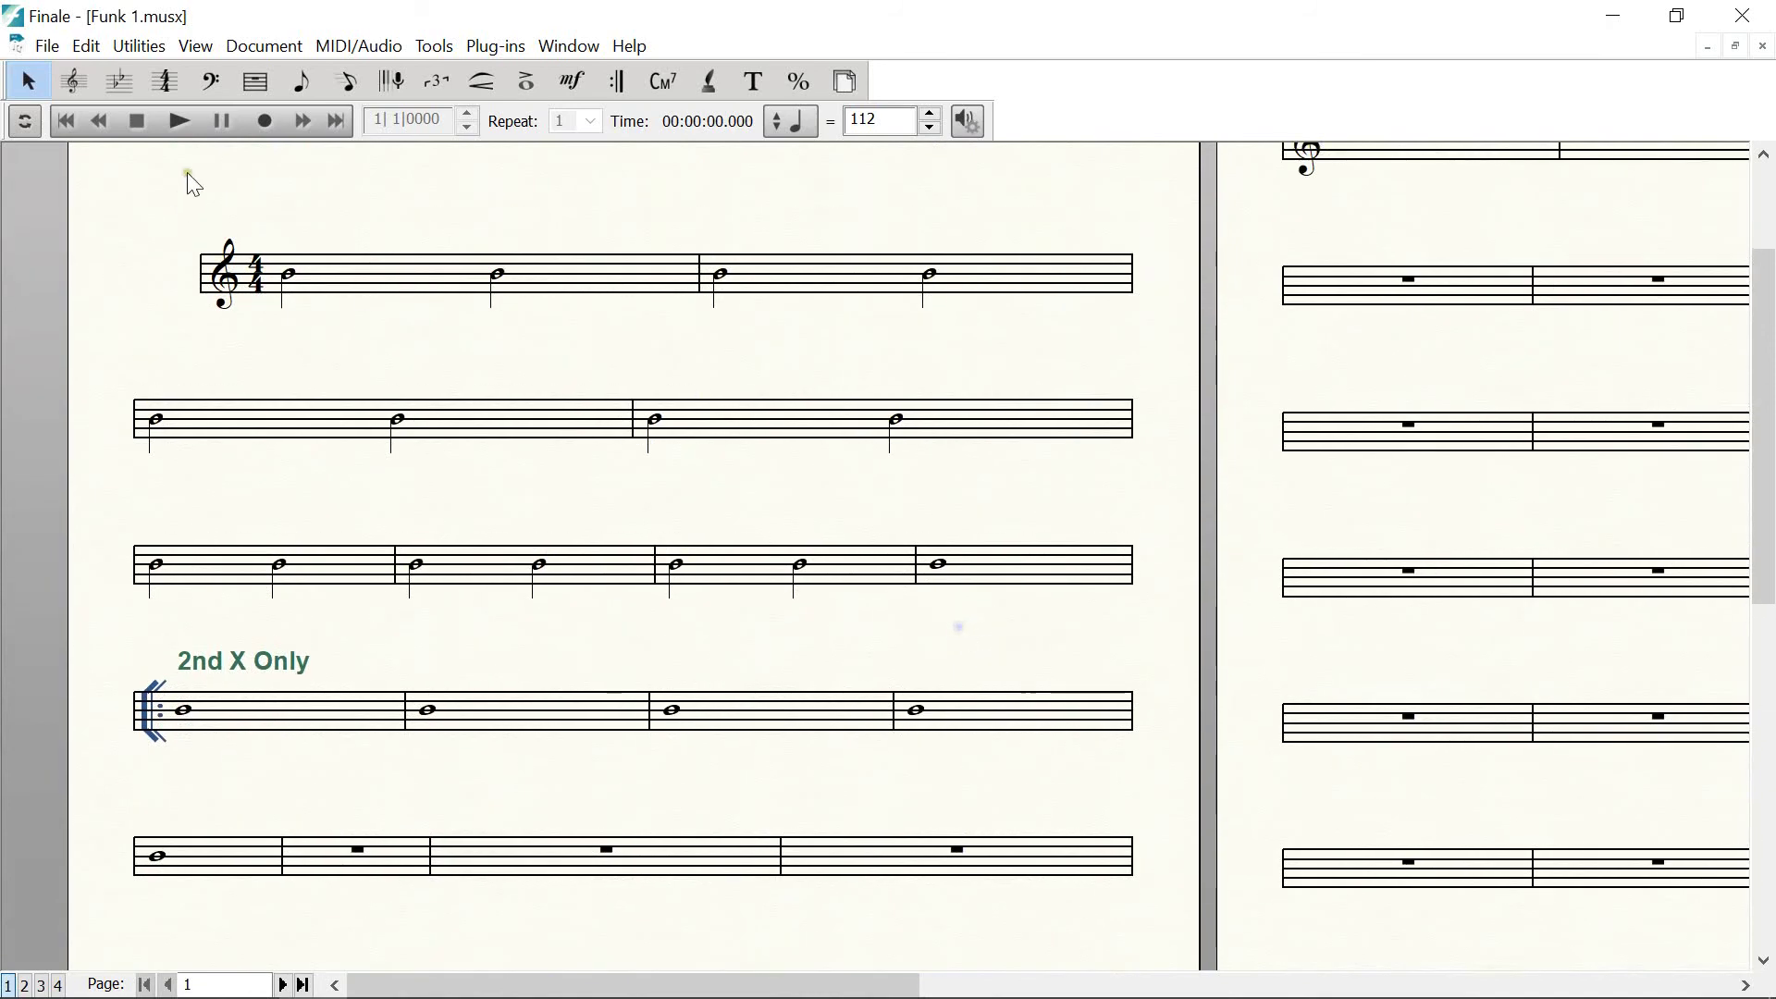
Step: Select the measures from the start of the third system through the first measure of page 2's third system
{"action": "left_click", "coordinate": [25, 91]}
{"action": "left_click", "coordinate": [338, 568]}
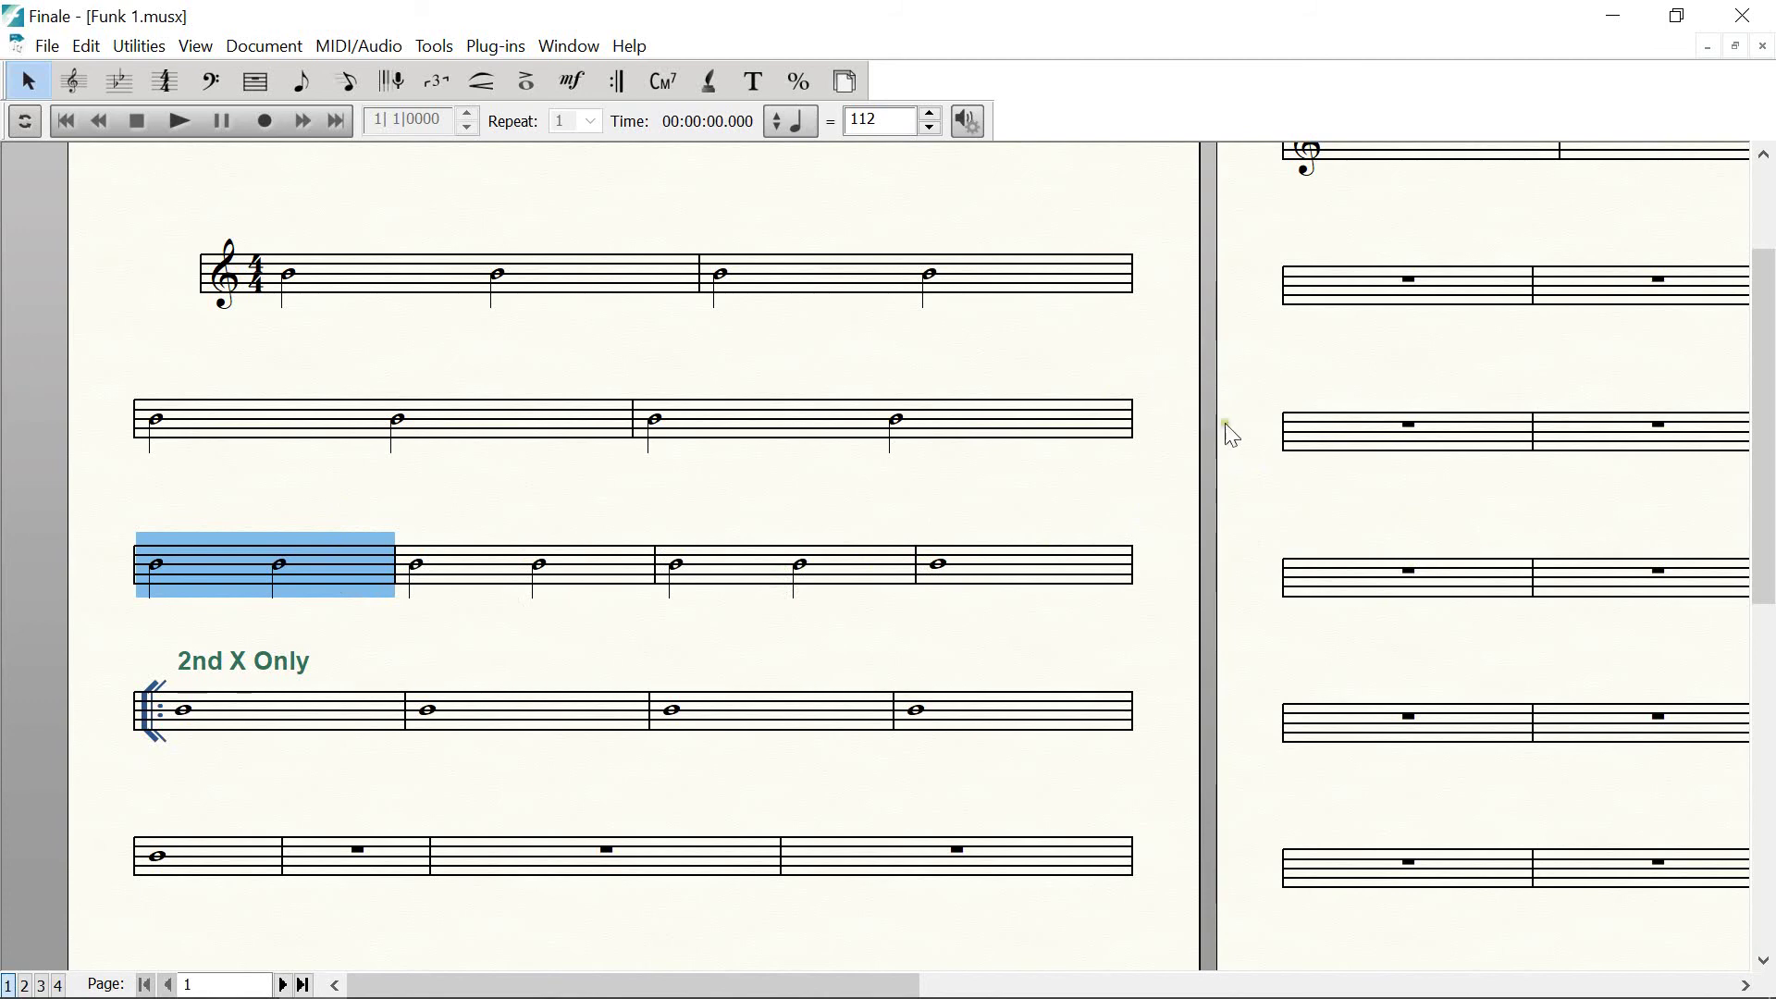
{"action": "left_click", "coordinate": [1385, 433], "text": "shift"}
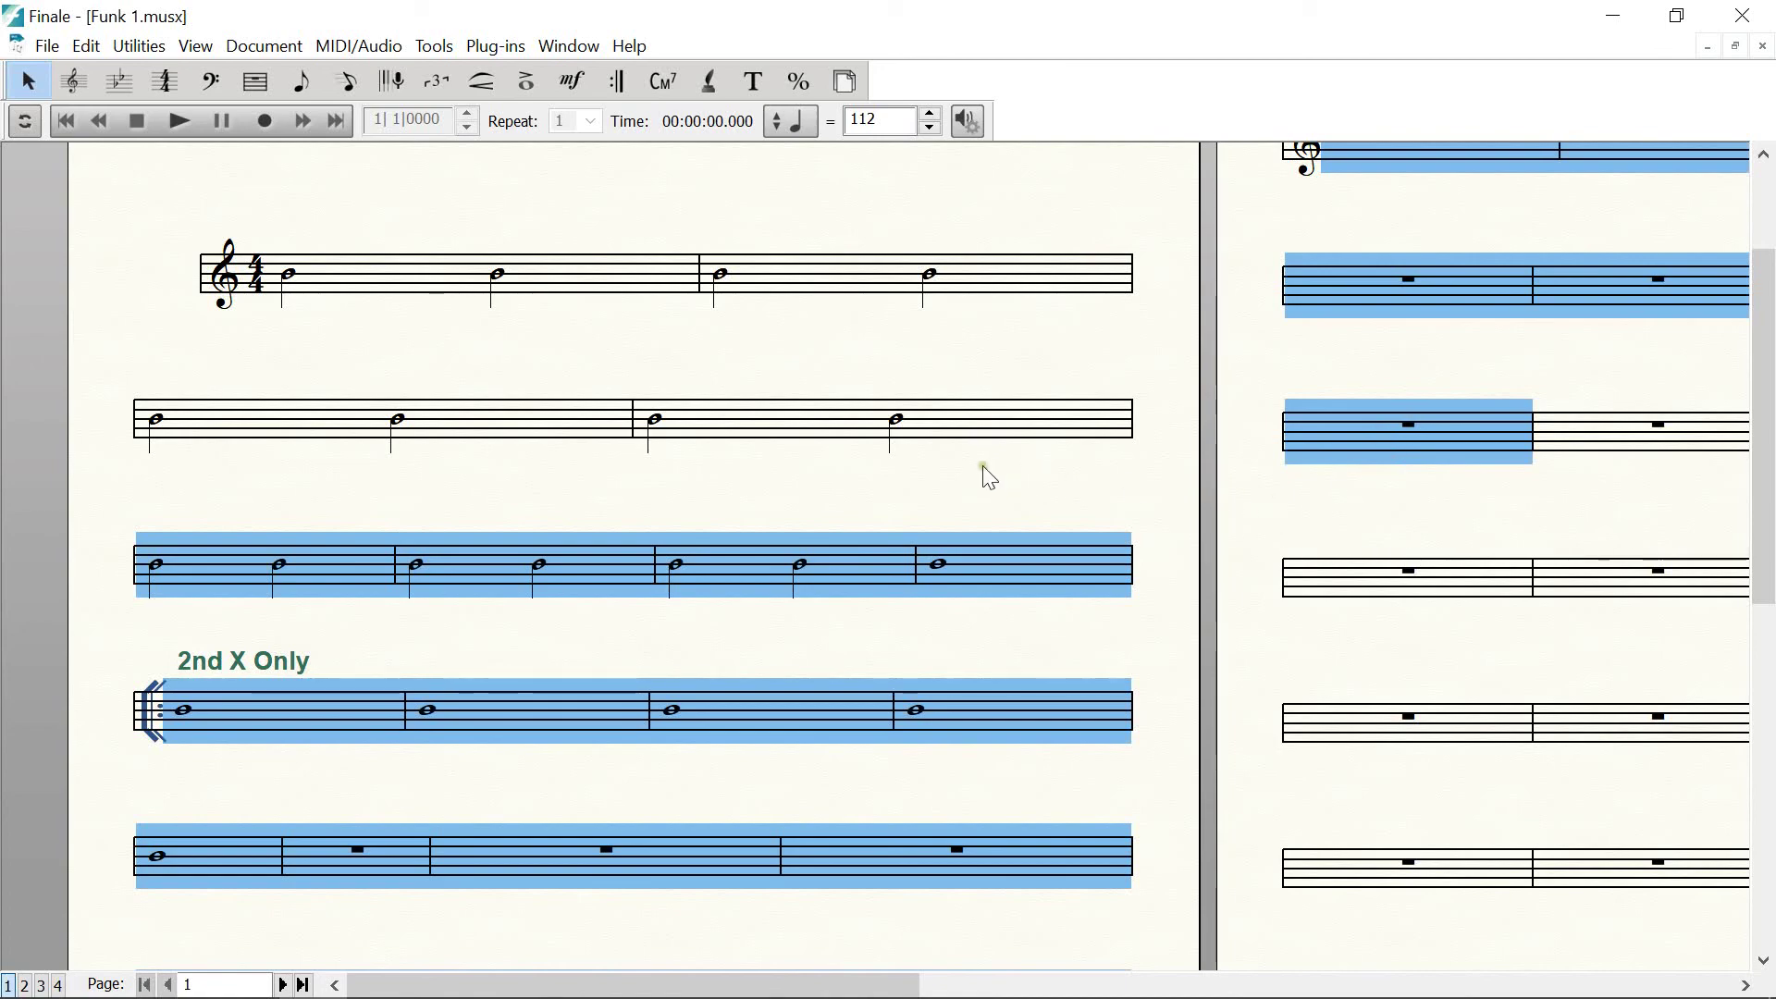
{"action": "left_click_drag", "start_coordinate": [984, 474], "coordinate": [912, 569]}
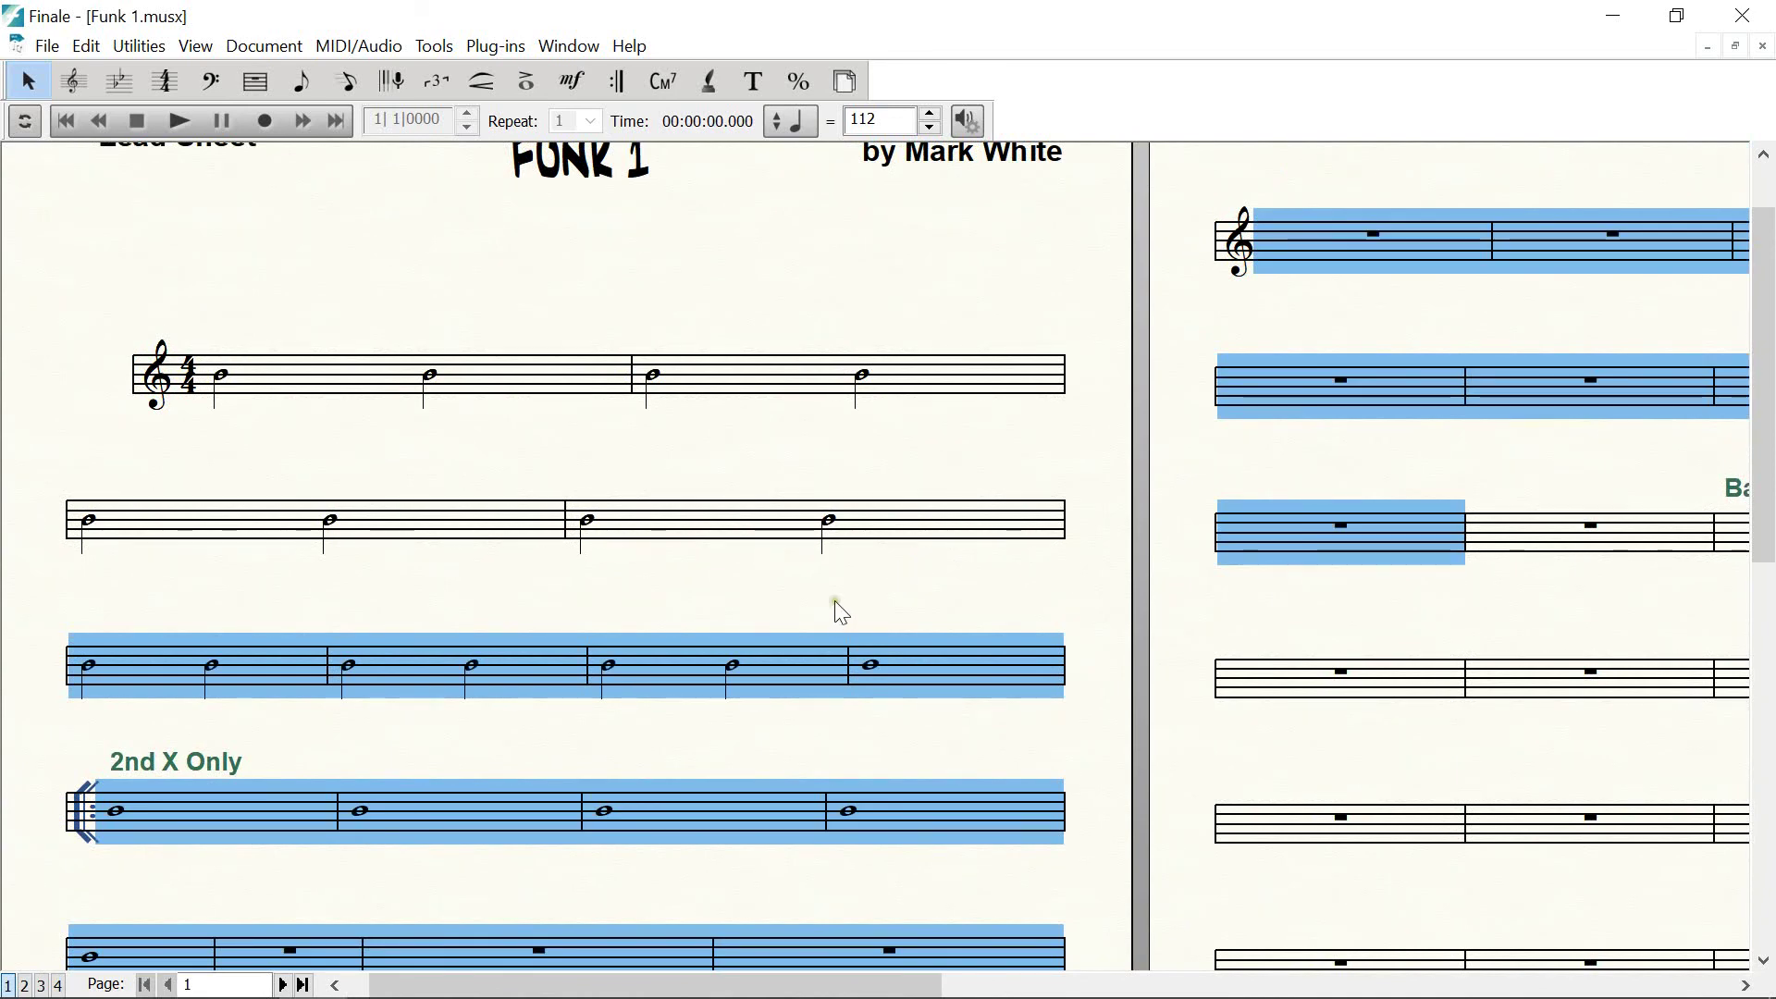
Step: Check the extent of the selected measures across pages 1 and 2, clear the selection and return to page 1
{"action": "left_click", "coordinate": [932, 561]}
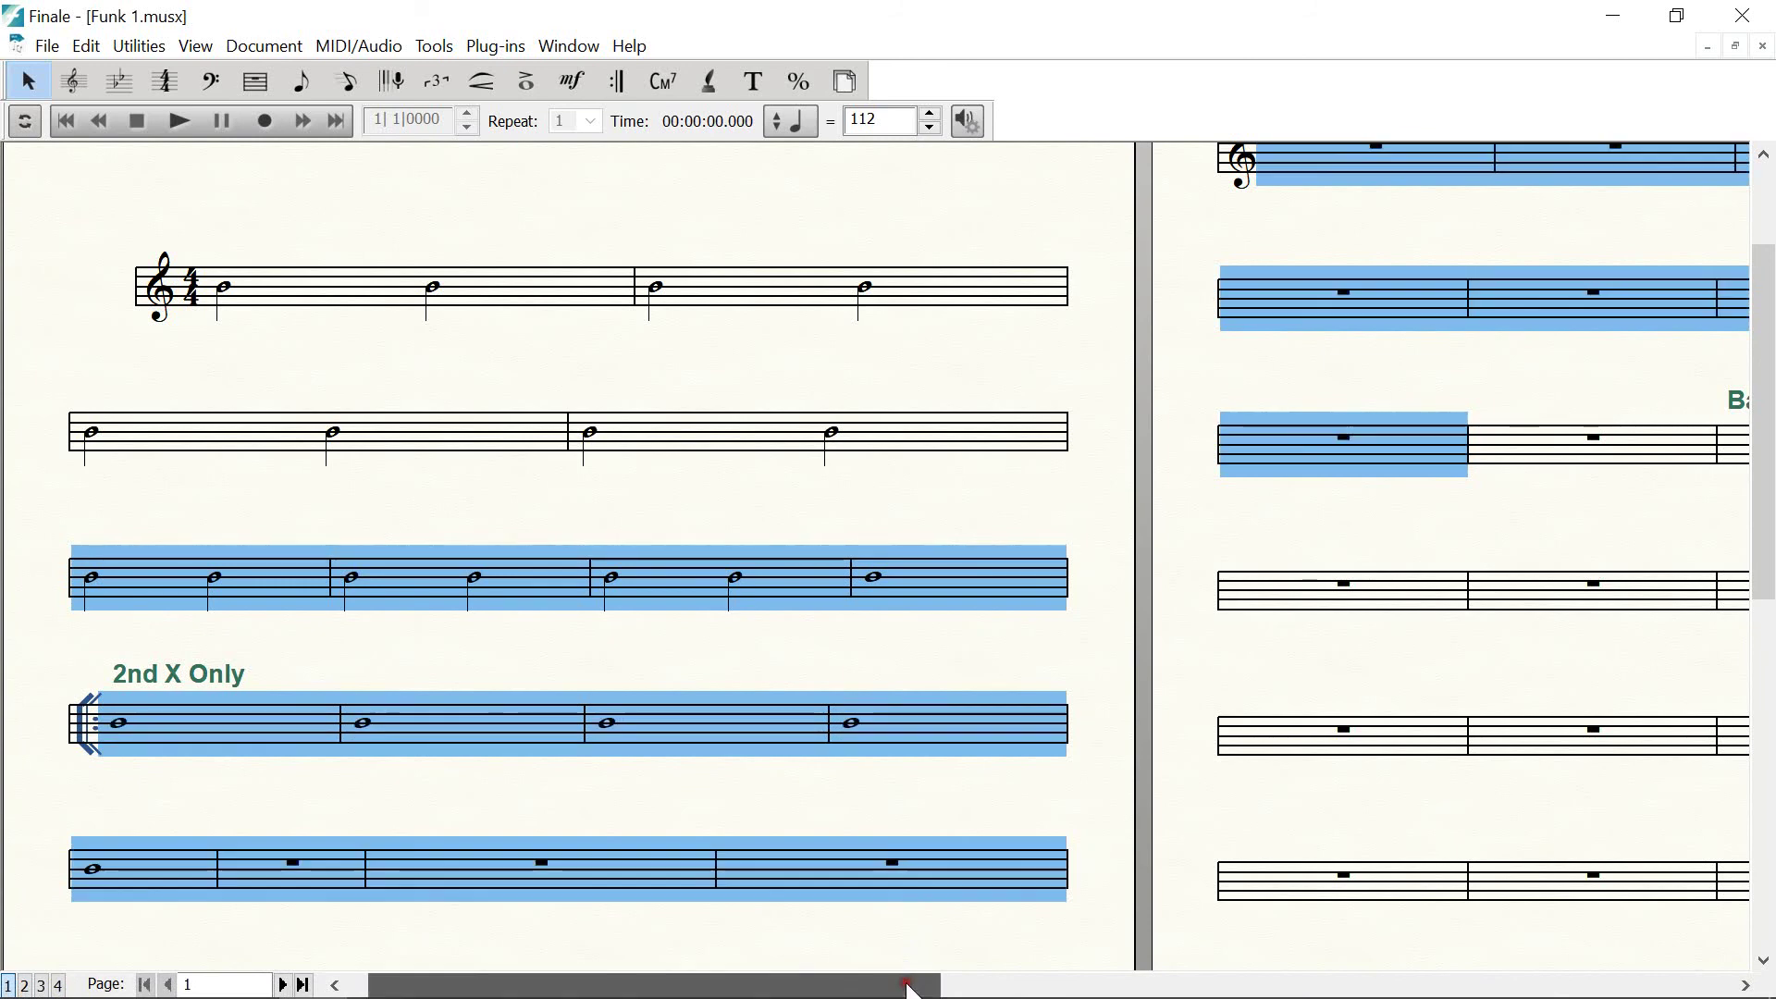
{"action": "left_click_drag", "start_coordinate": [909, 985], "coordinate": [337, 990]}
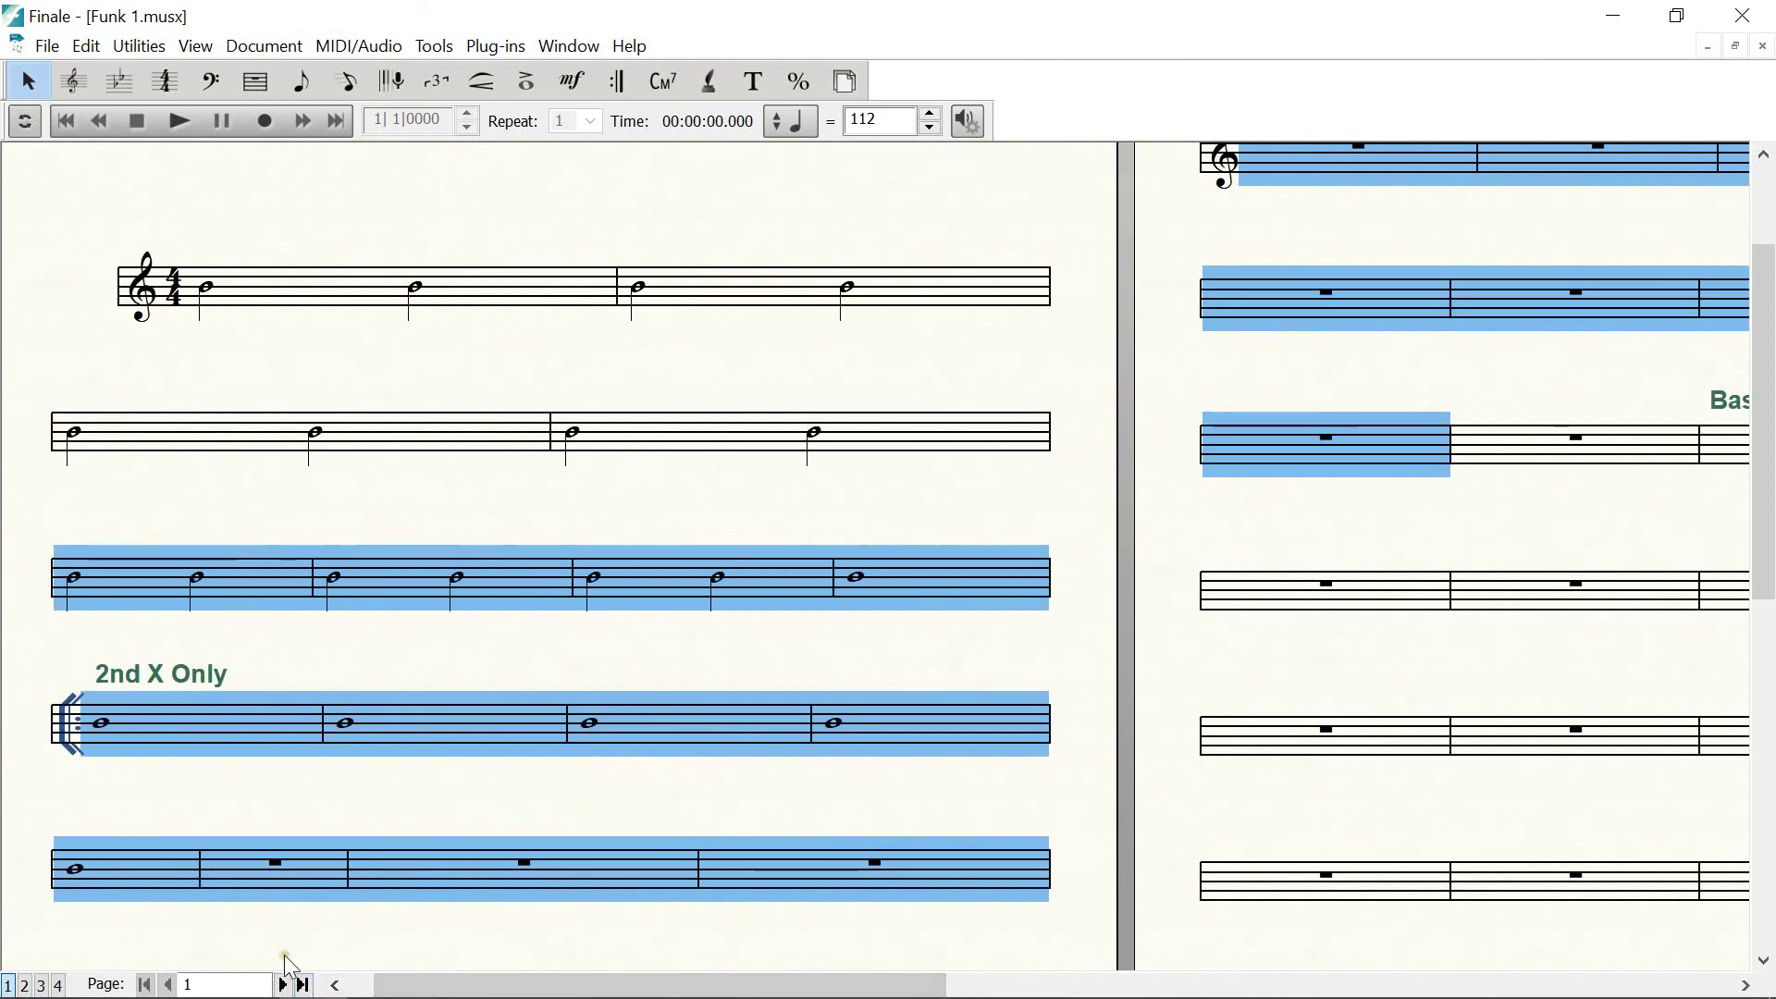
{"action": "left_click", "coordinate": [281, 984]}
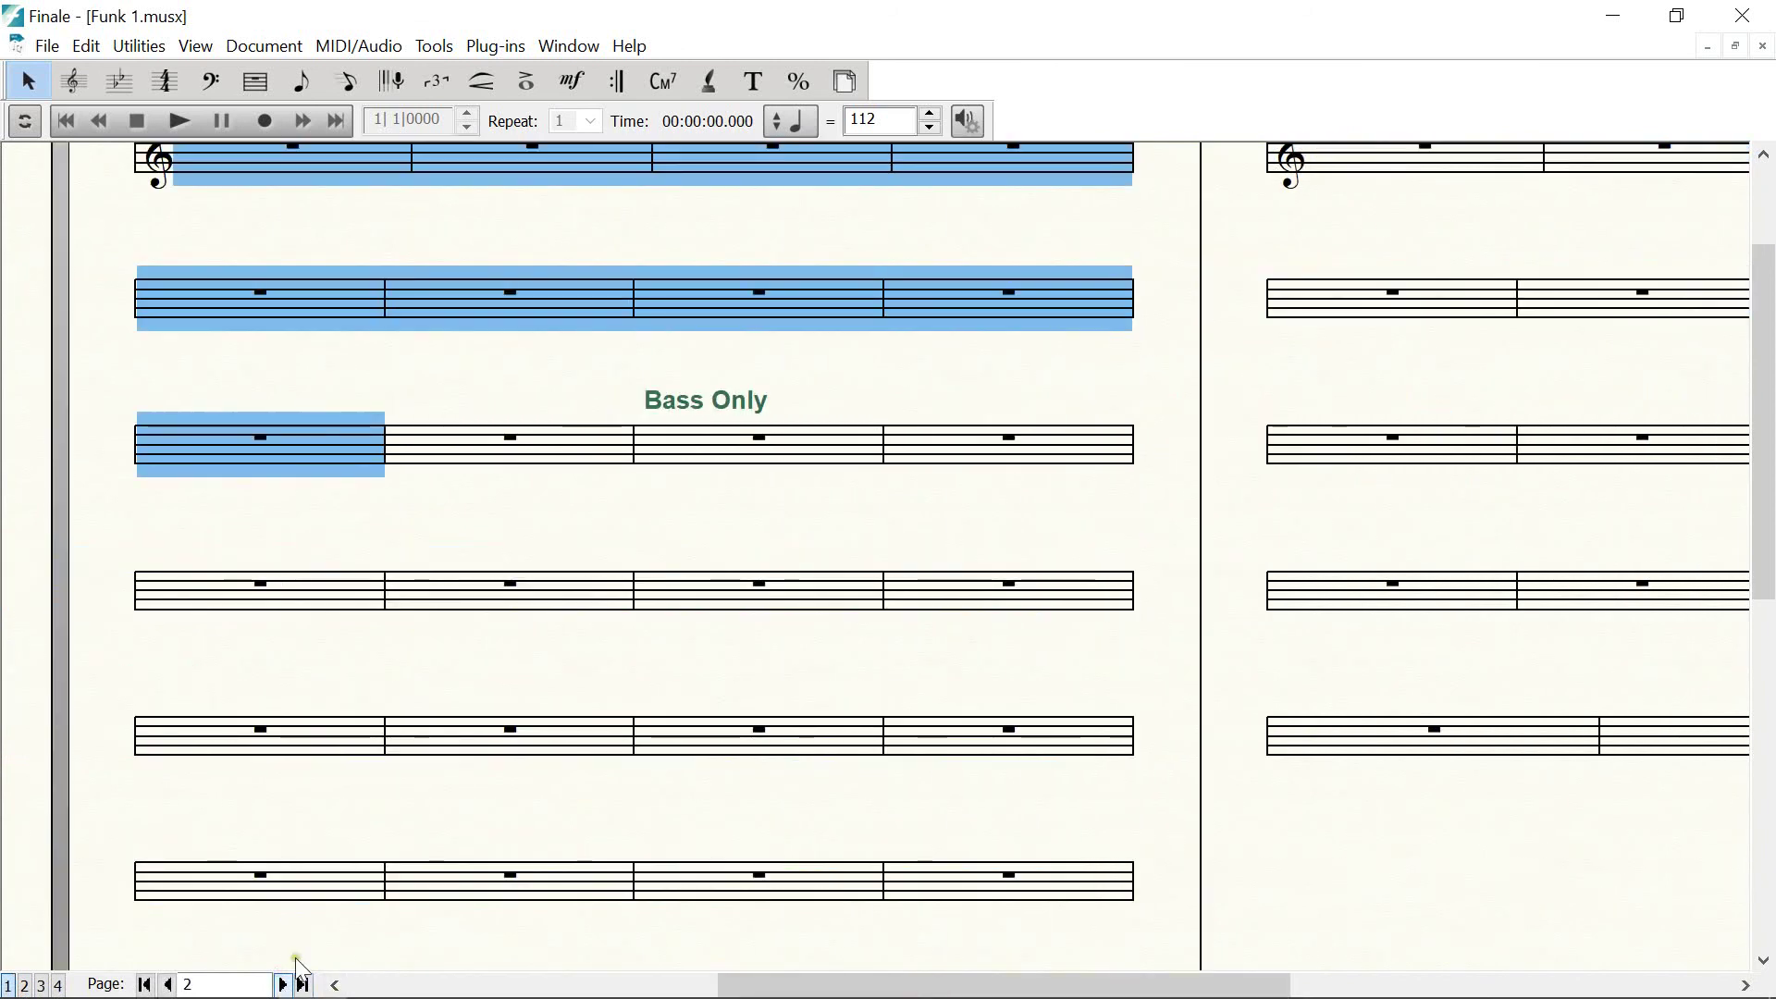
{"action": "left_click", "coordinate": [767, 502]}
{"action": "key", "text": "Page_Up"}
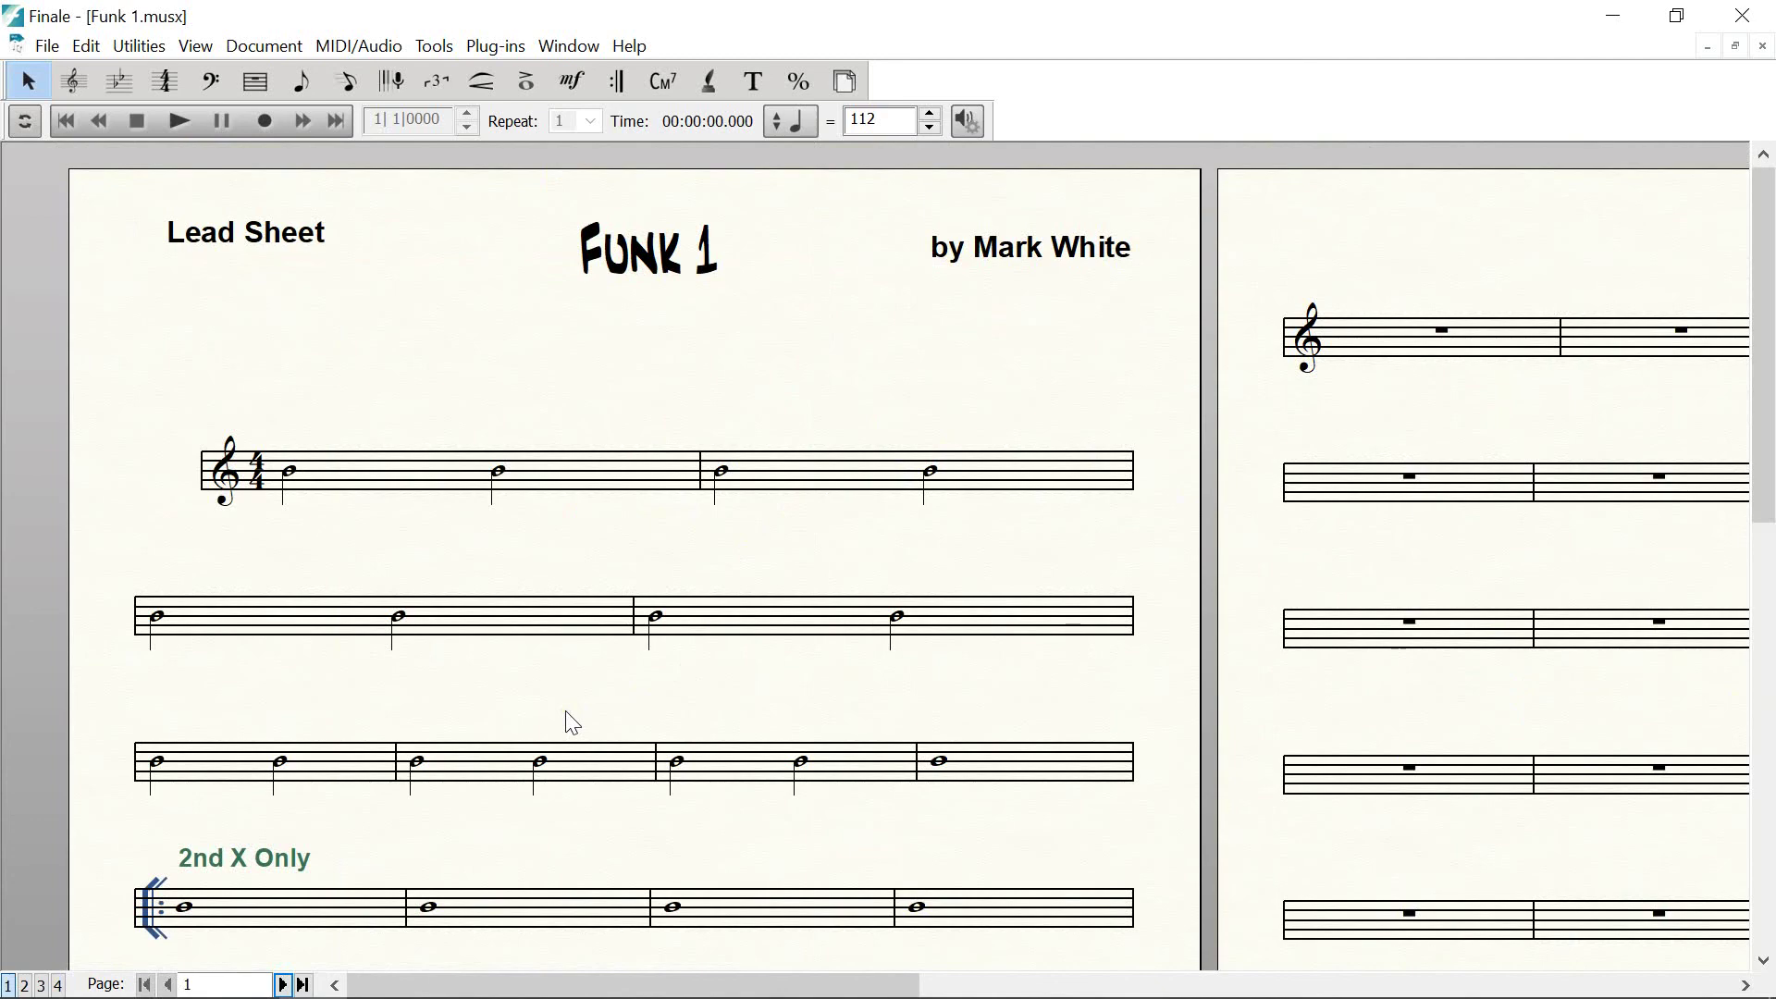
{"action": "left_click_drag", "start_coordinate": [707, 664], "coordinate": [698, 575]}
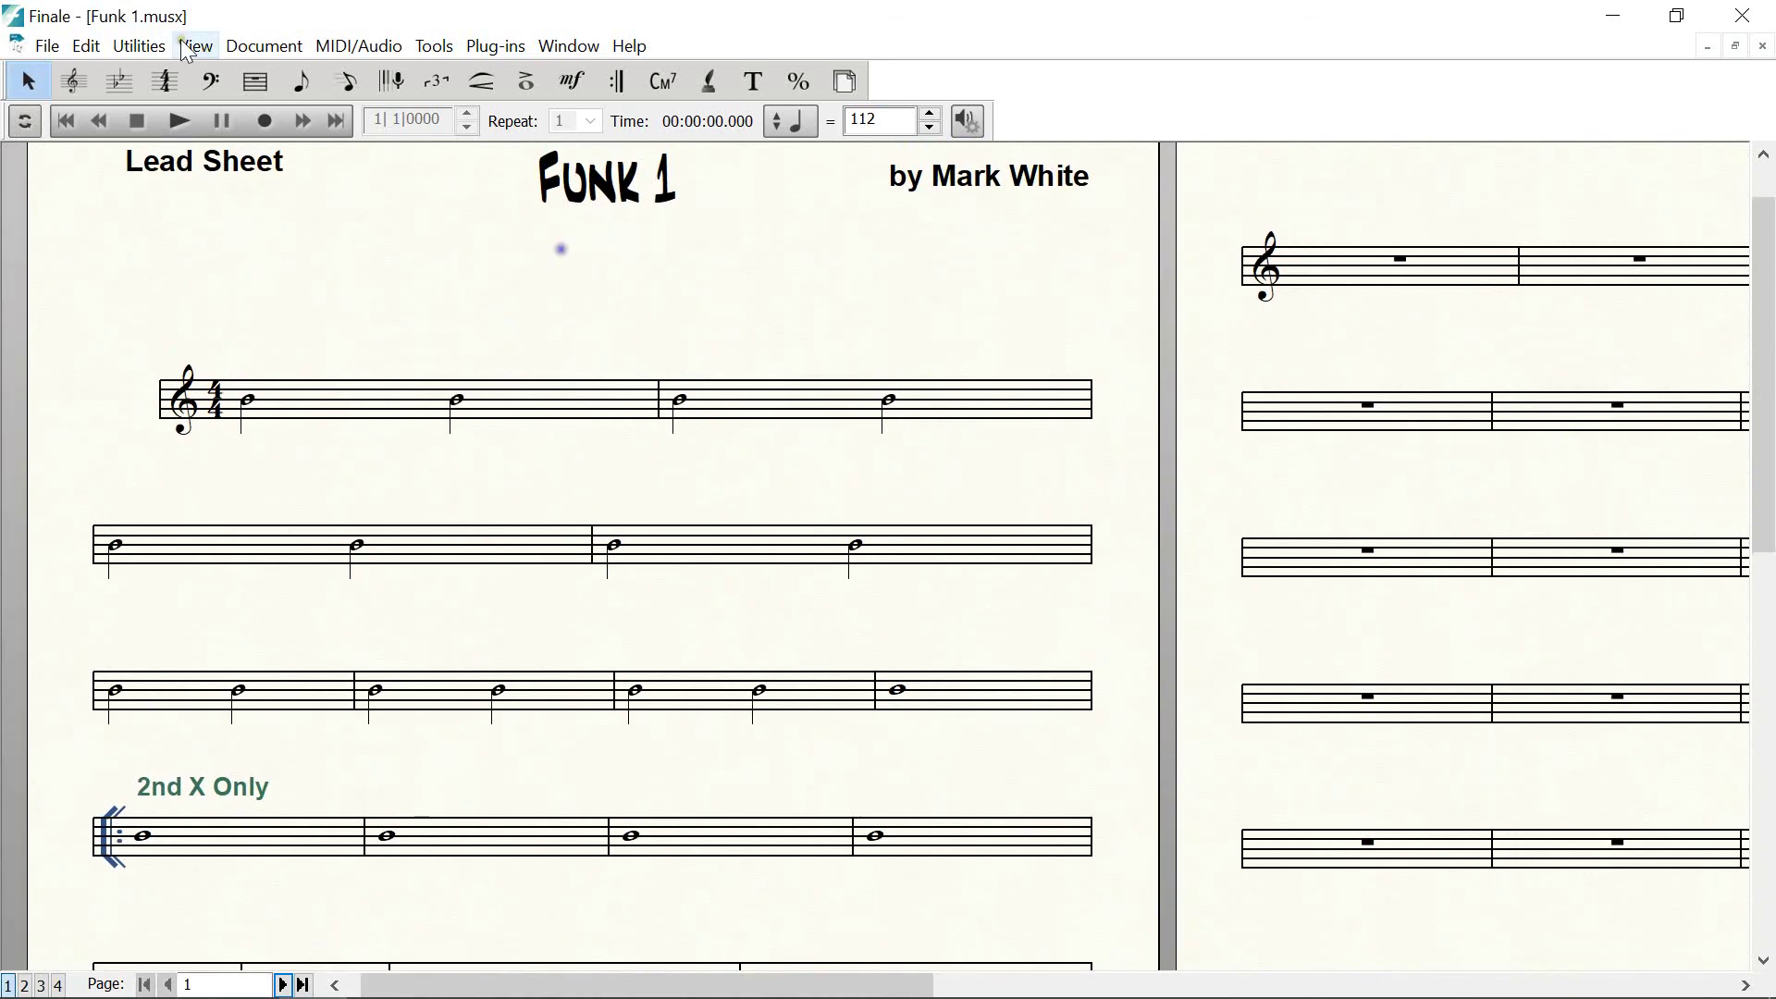
Step: Save the Funk 1 lead sheet under its existing name and close it
{"action": "left_click", "coordinate": [48, 46]}
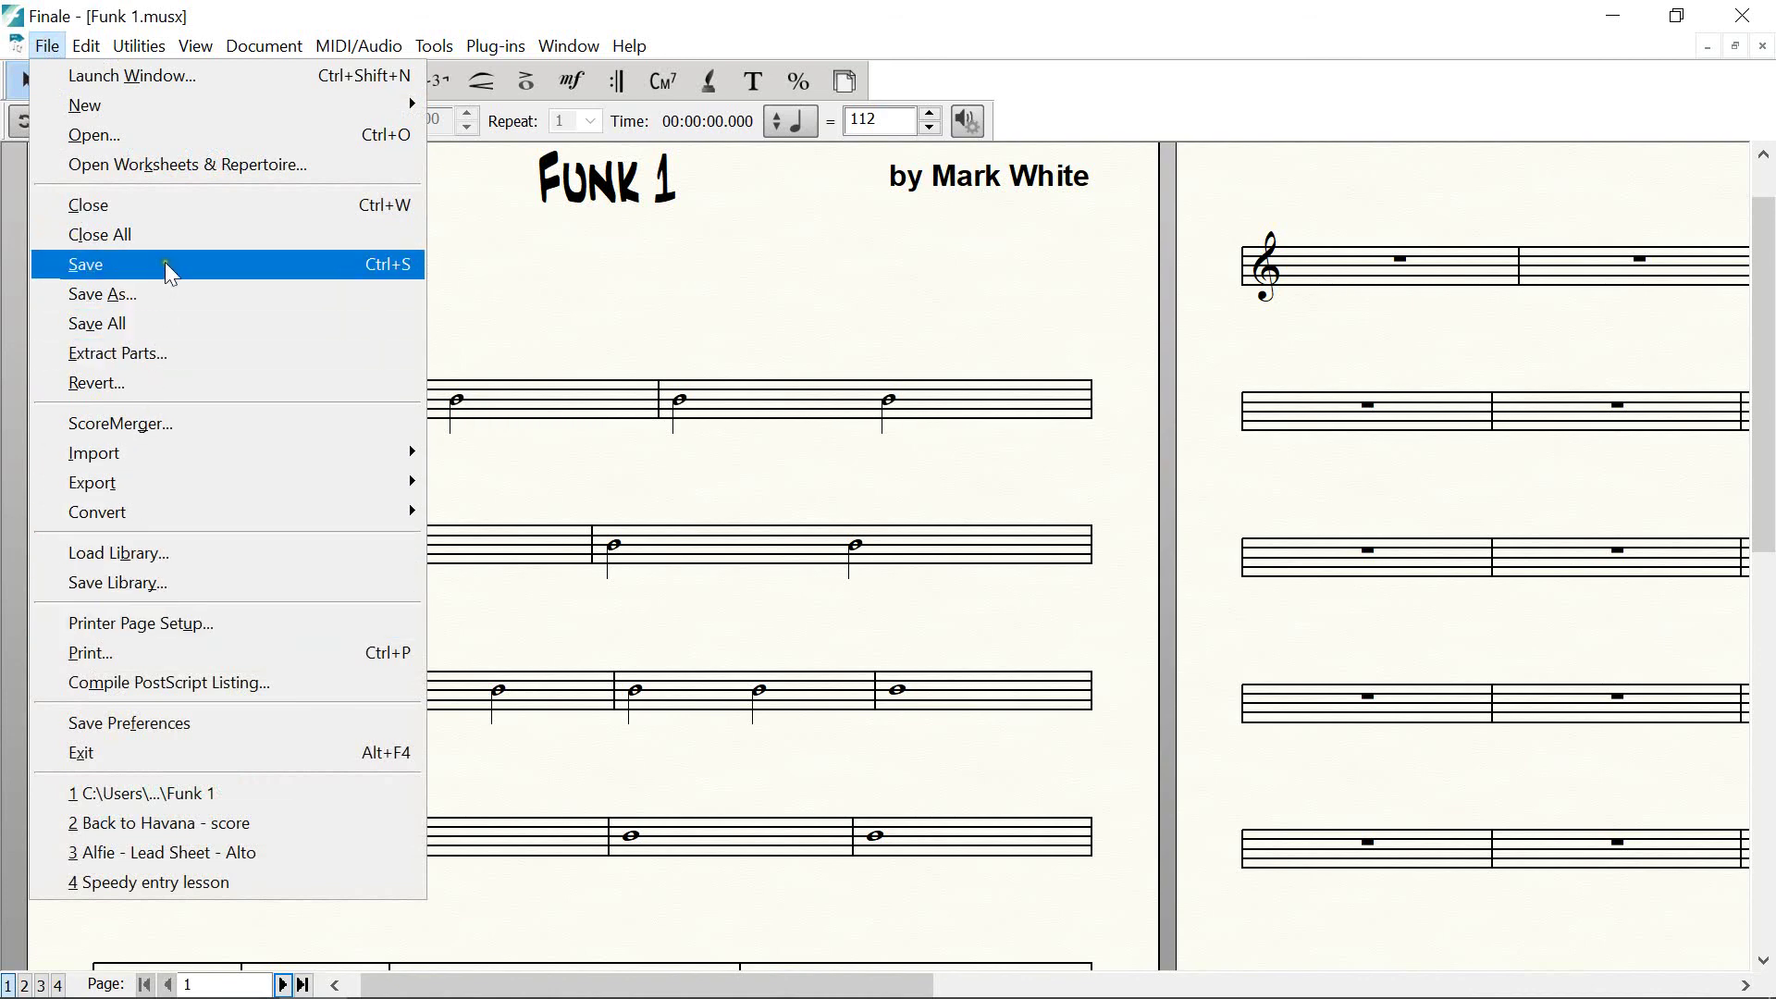
{"action": "left_click", "coordinate": [103, 269]}
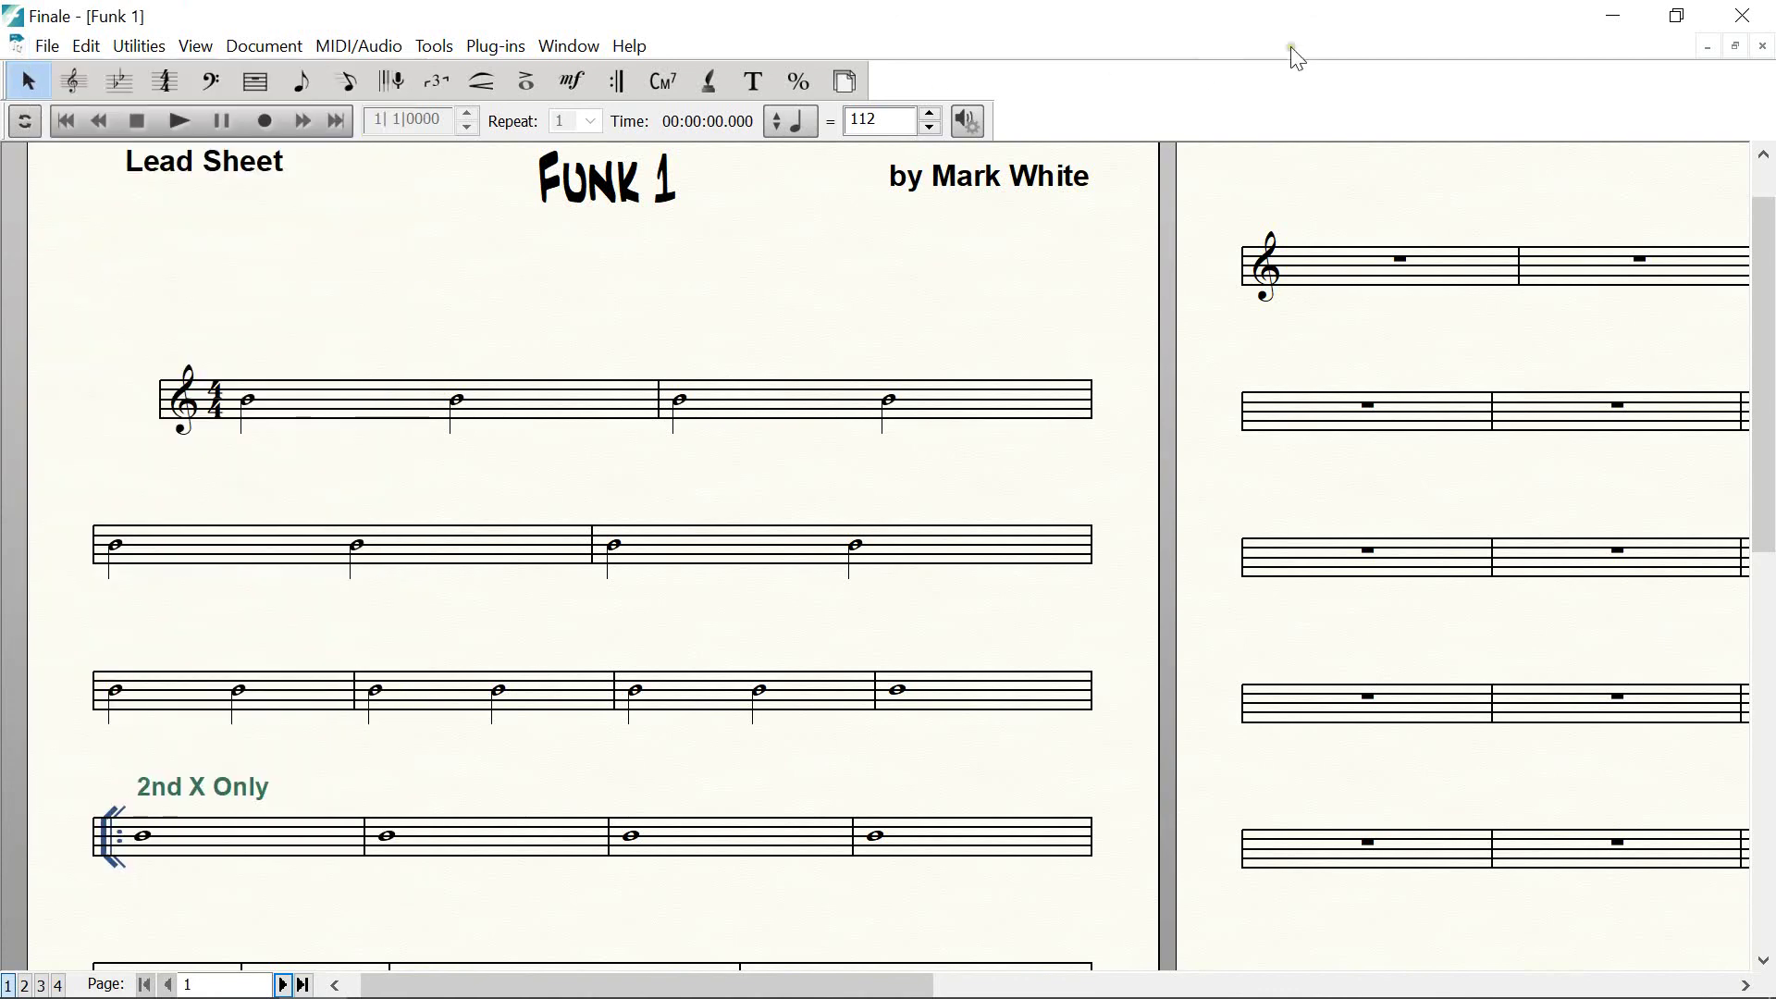
{"action": "left_click", "coordinate": [1746, 20]}
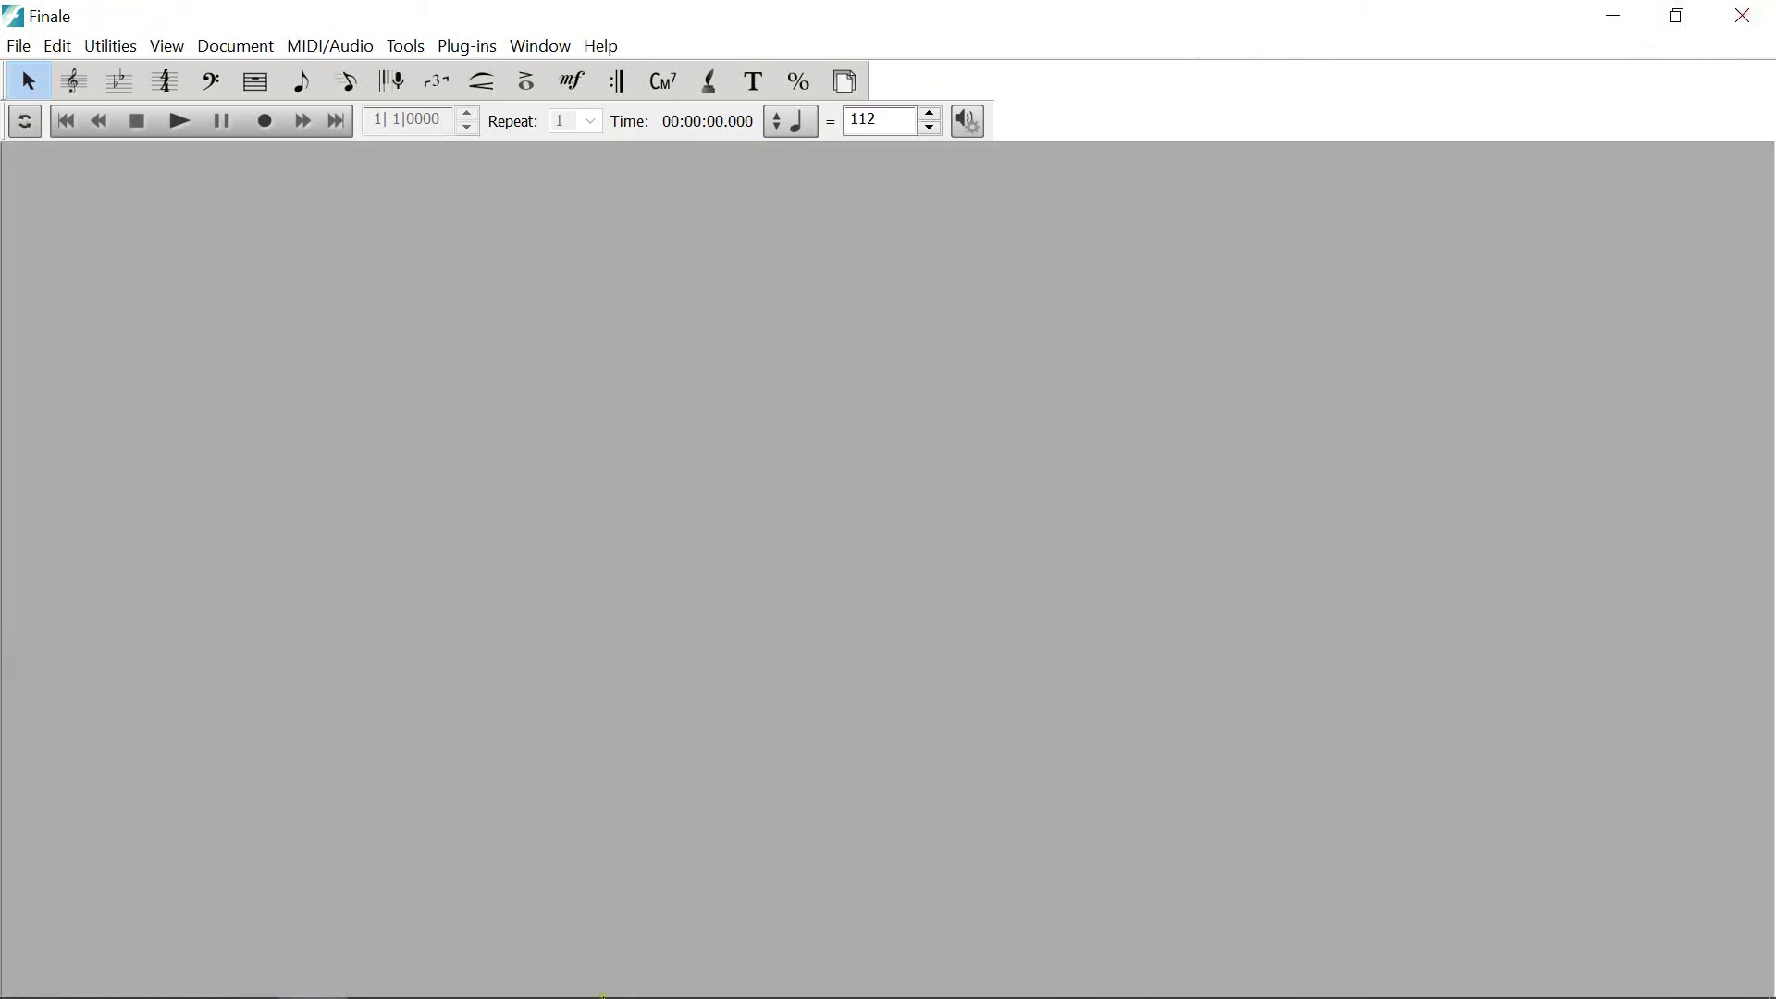